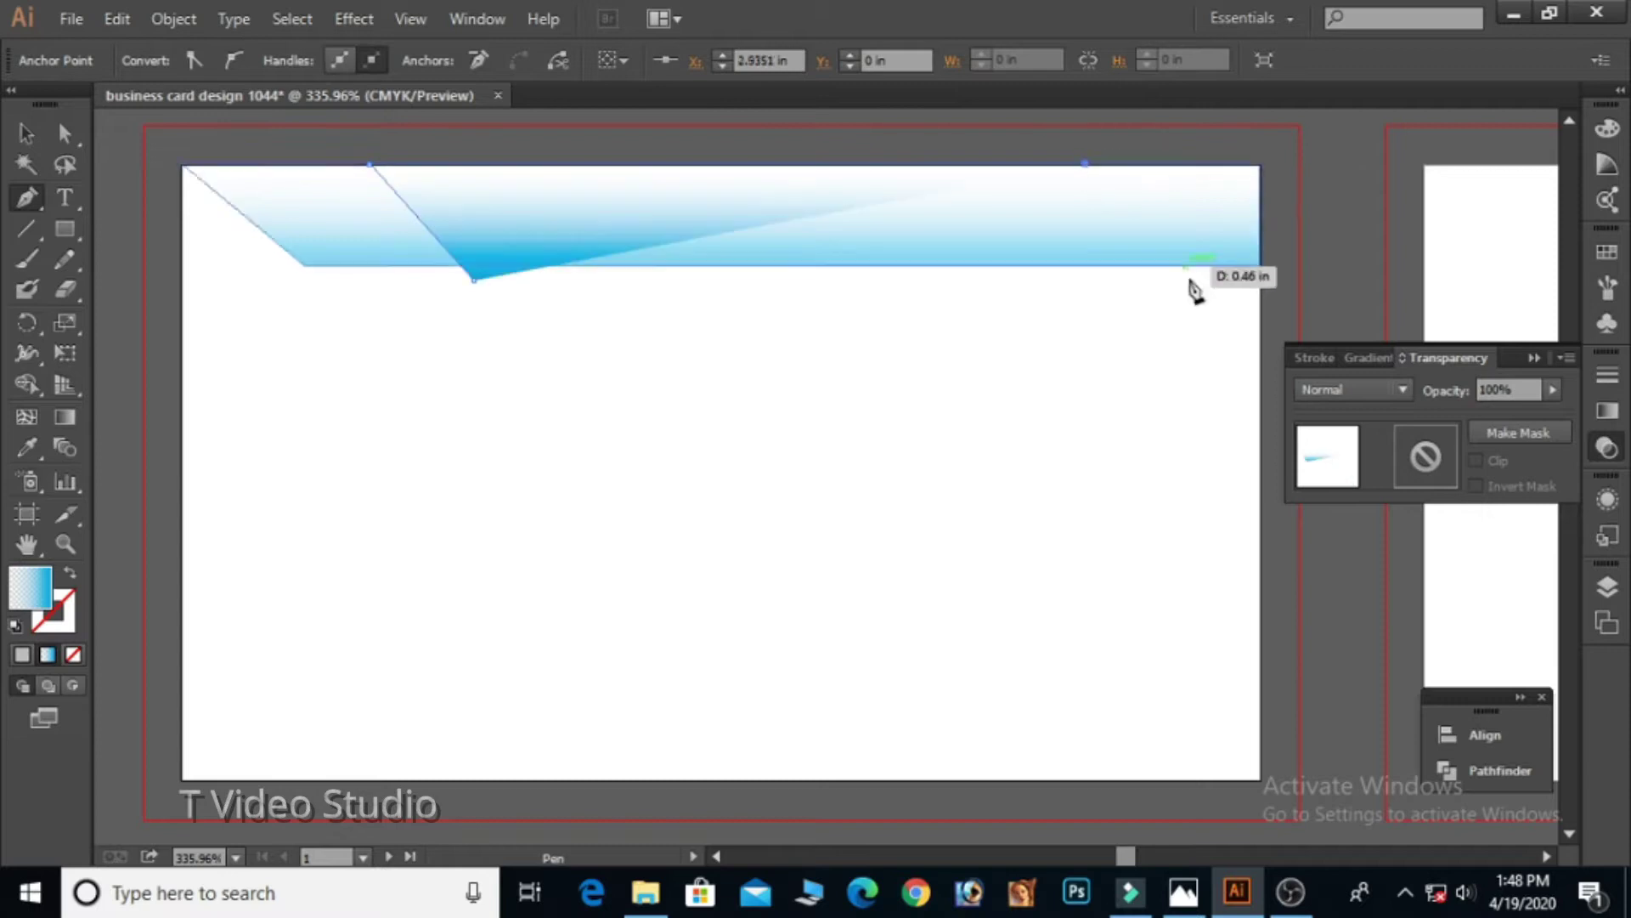
Step: Undo the unfinished slanted shape along the card's top edge
key(ctrl+z)
key(ctrl+z)
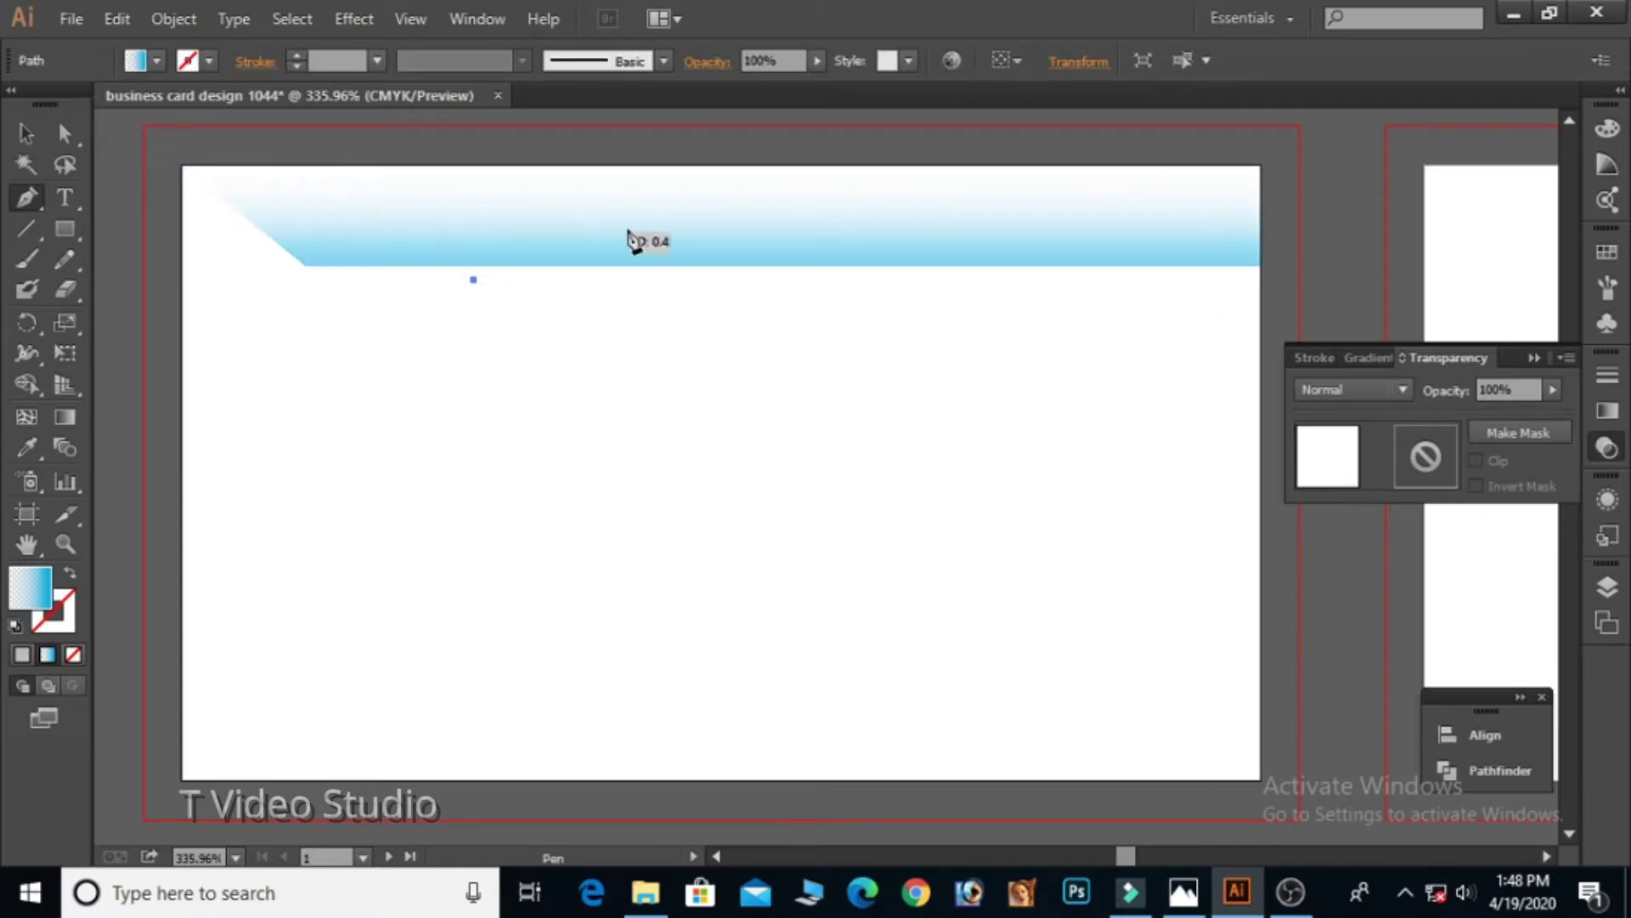
key(ctrl+z)
Step: Draw a closed blue gradient parallelogram hanging from the middle of the card's top edge, about 0.37 in tall, with the Pen tool
click(388, 164)
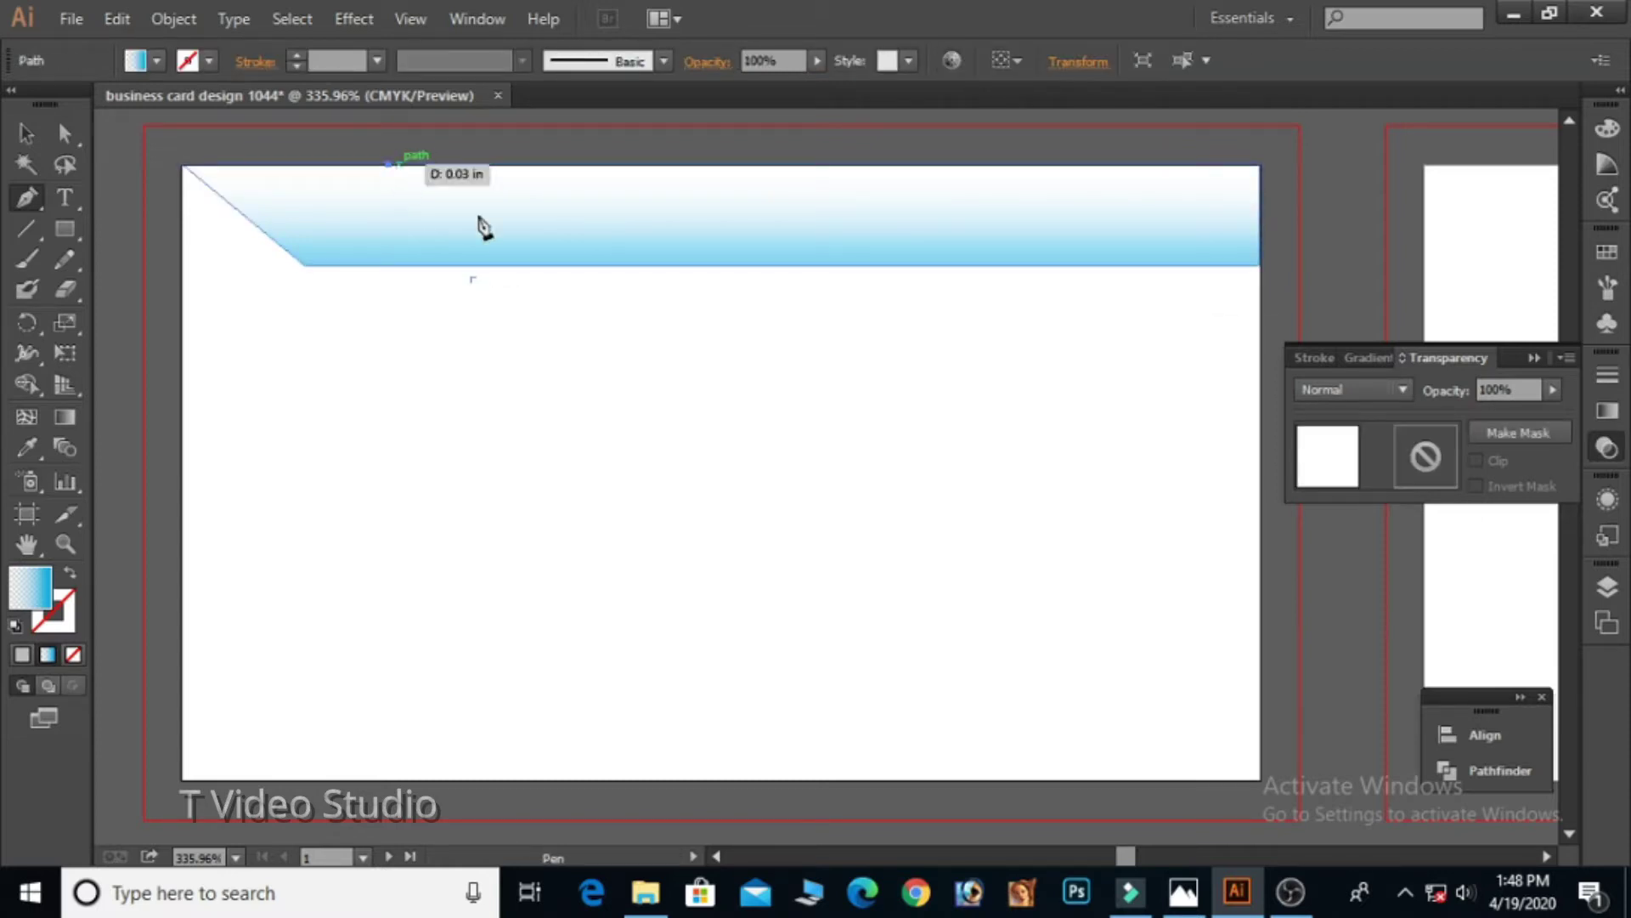
click(478, 278)
click(1123, 278)
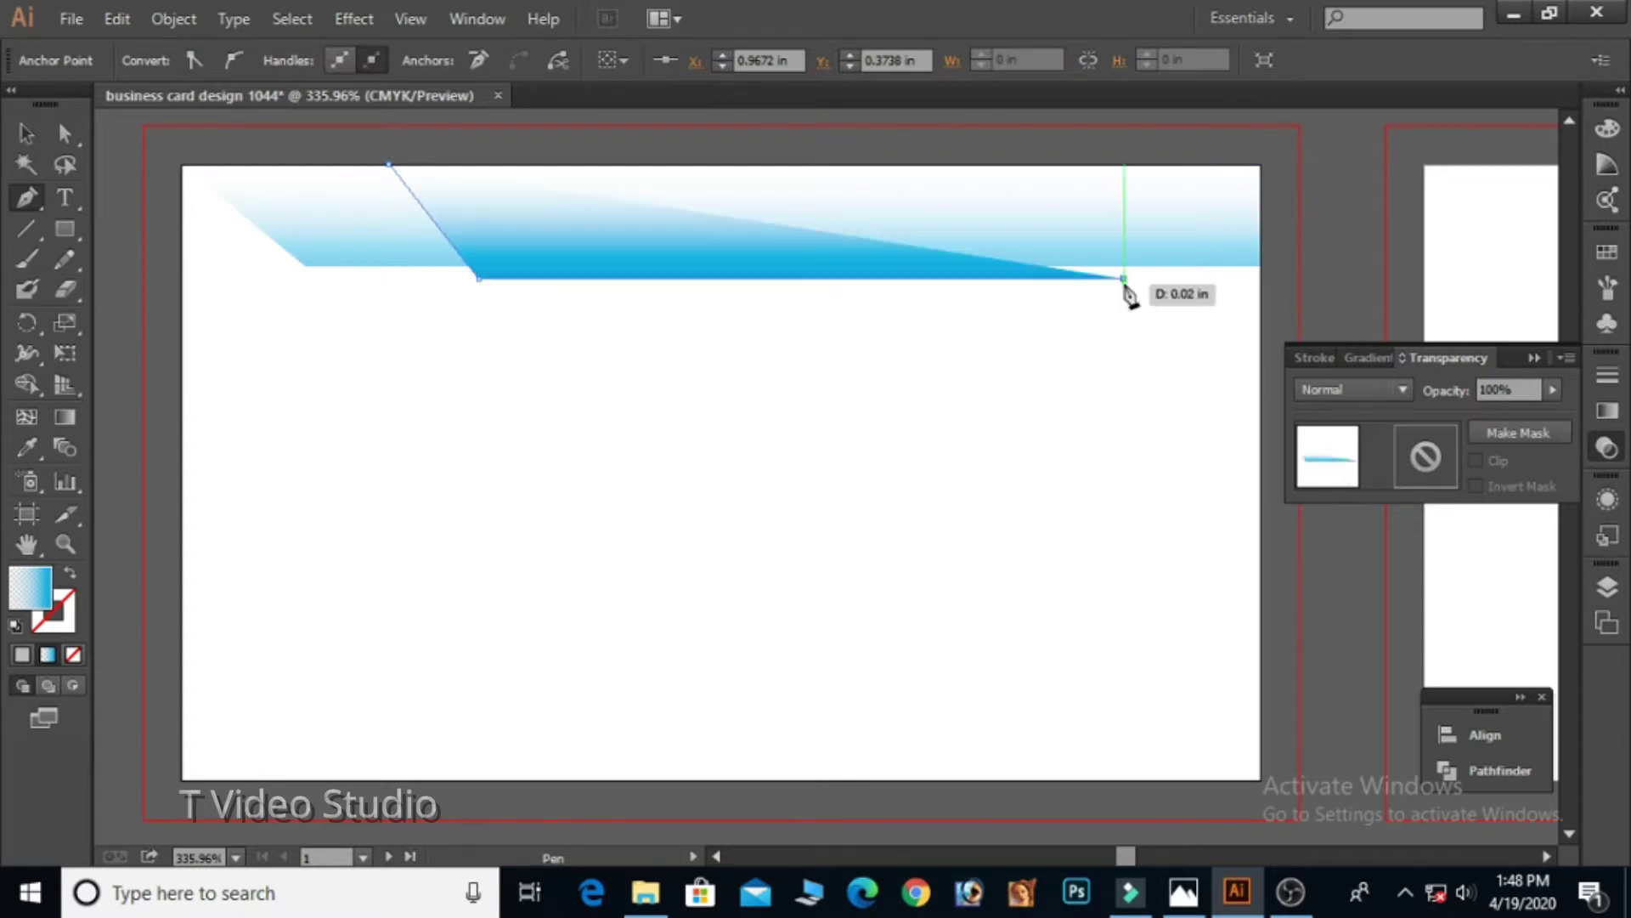
click(1005, 164)
click(388, 164)
Step: Reduce the opacity of the middle parallelogram to 40%
key(v)
click(726, 360)
click(878, 254)
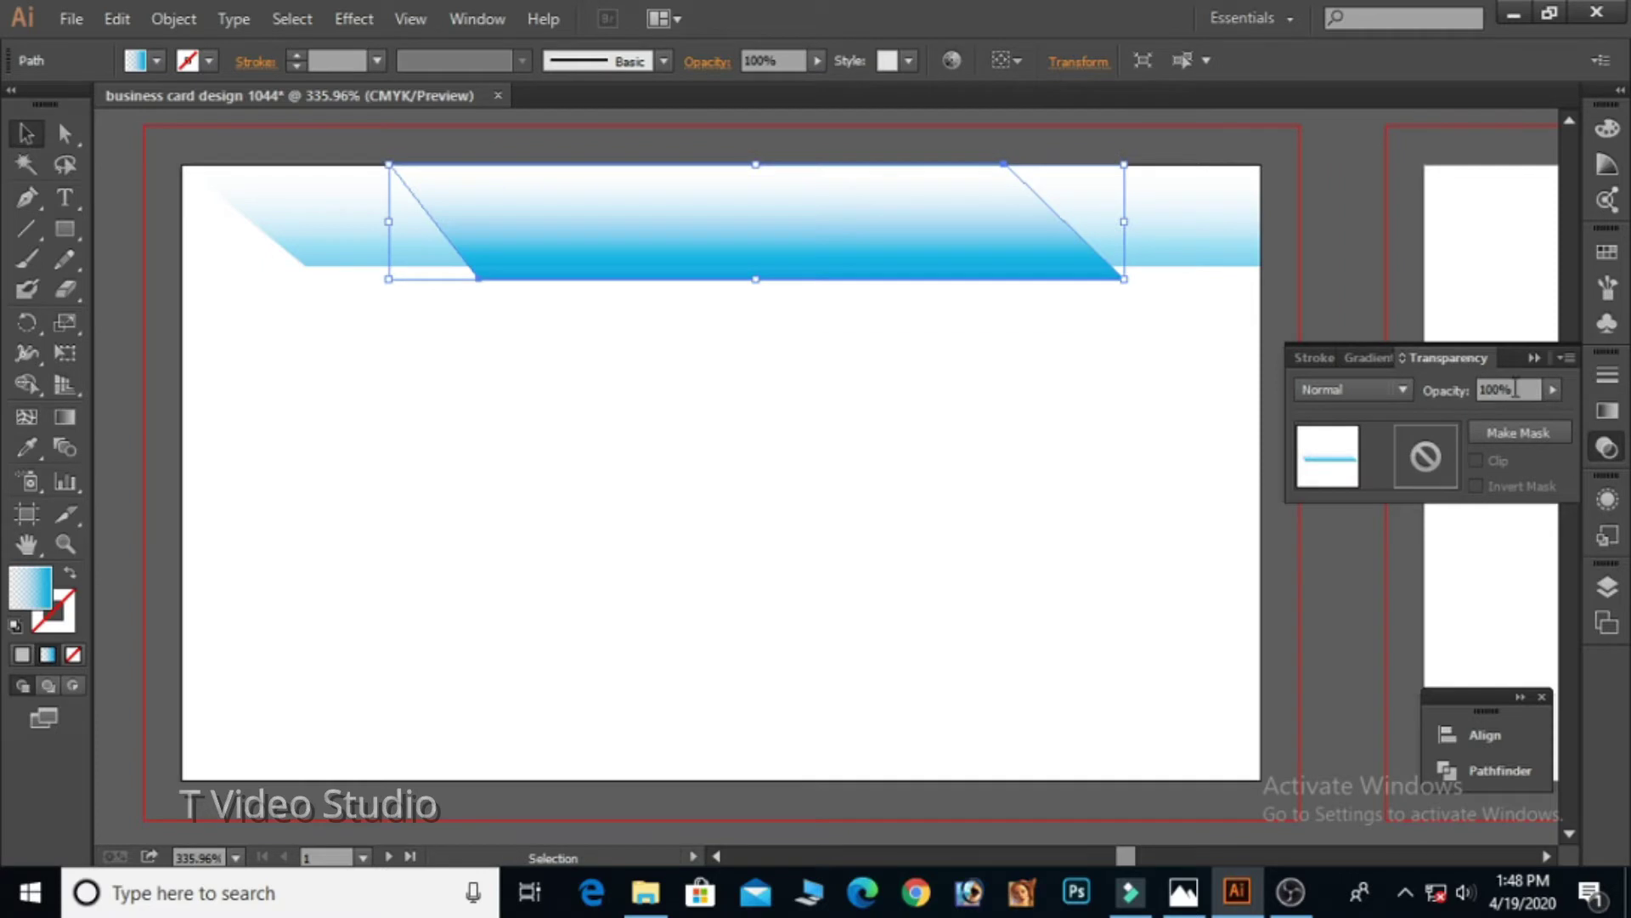
click(1553, 389)
click(1487, 413)
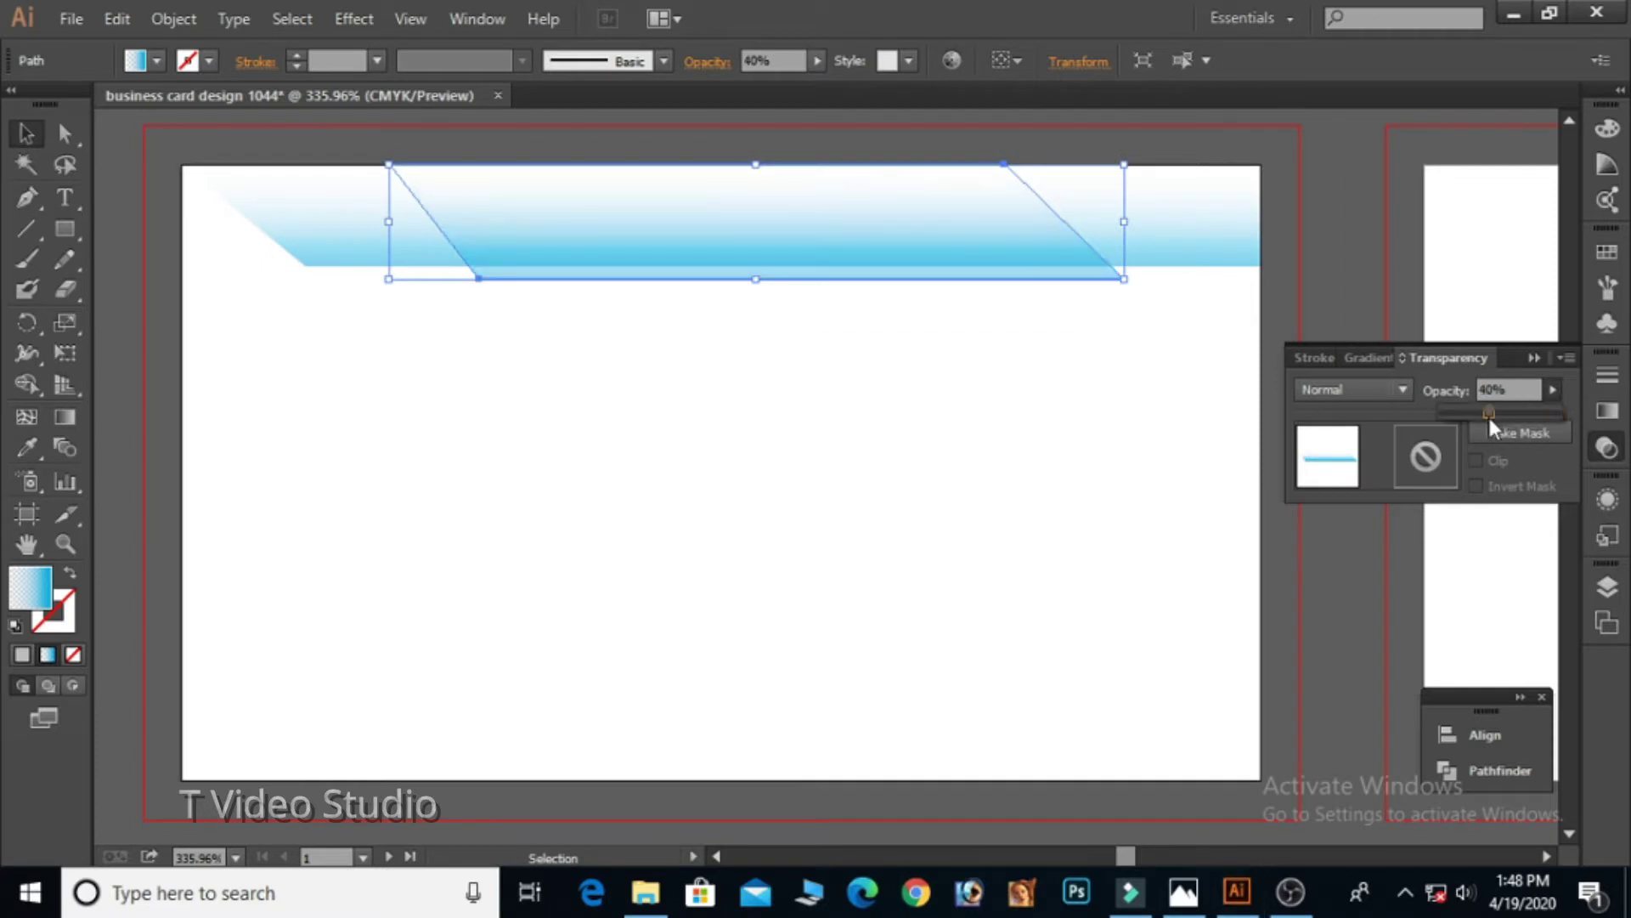
click(921, 449)
Step: Draw a closed shape in the card's upper-right corner with a slanted left side, about 0.24 in tall, with the Pen tool
click(27, 197)
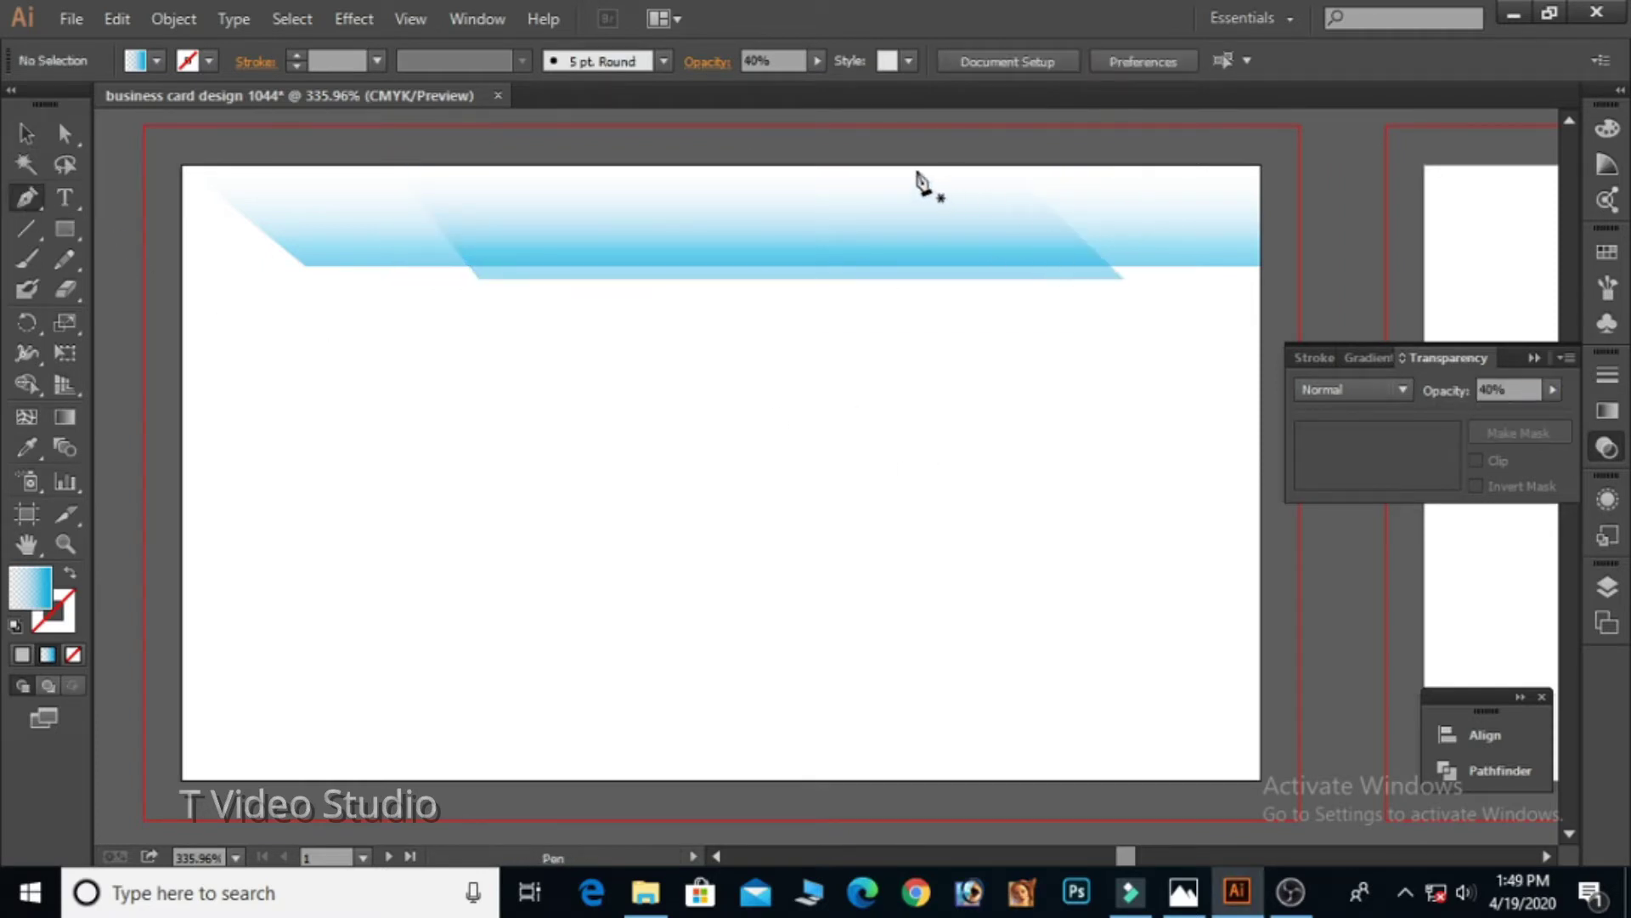
click(909, 163)
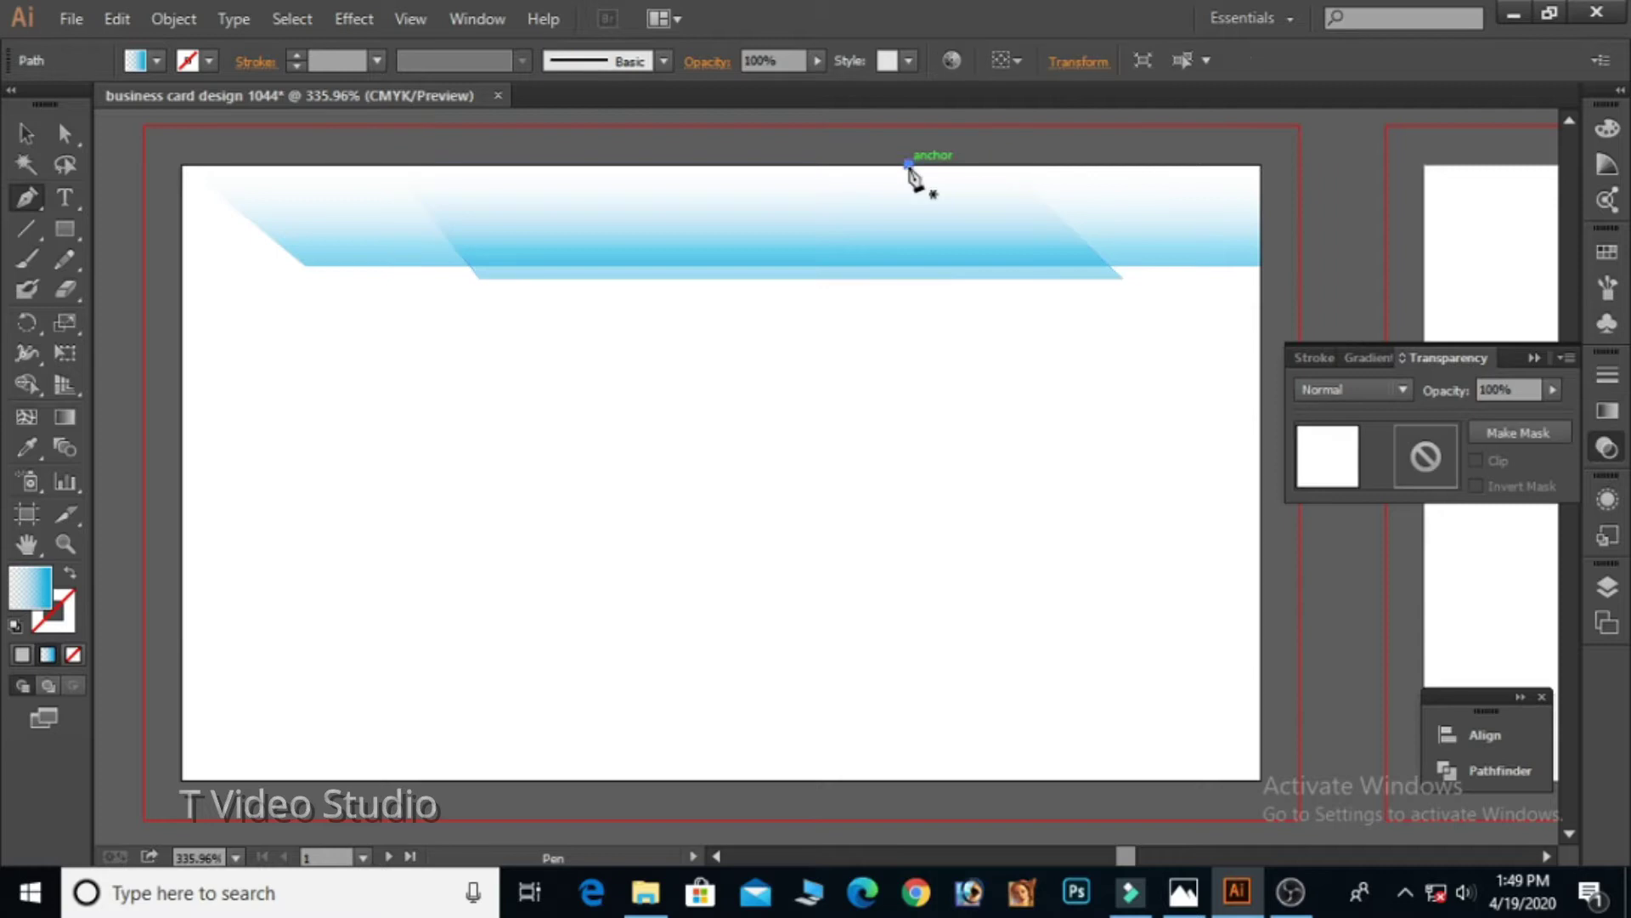
click(993, 238)
click(1260, 238)
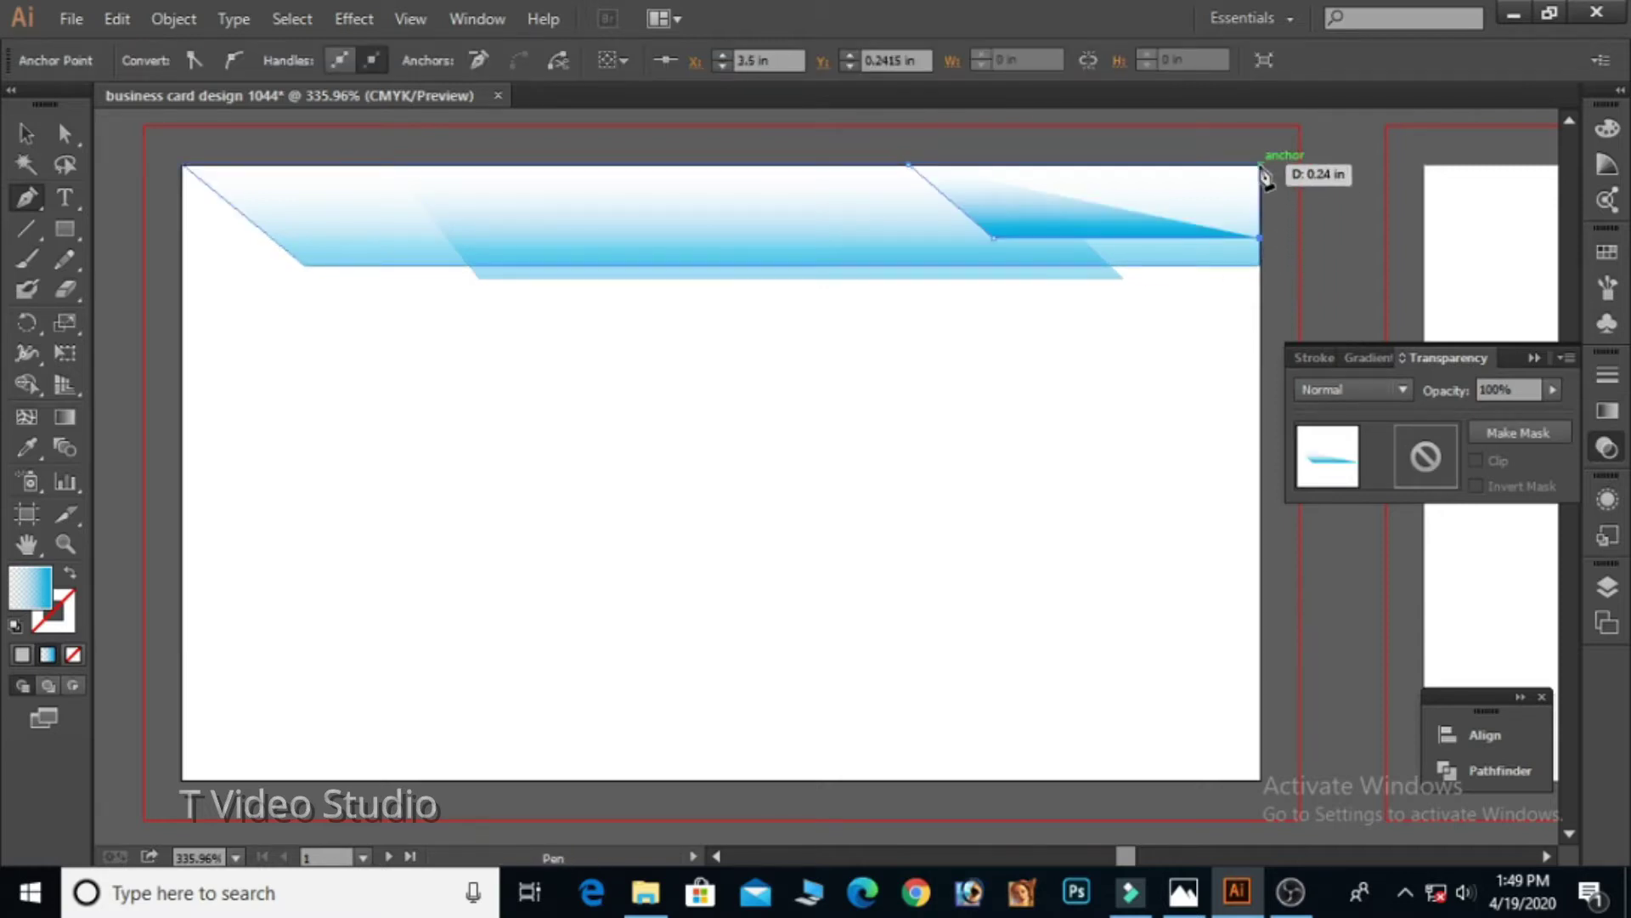
click(1261, 165)
click(908, 164)
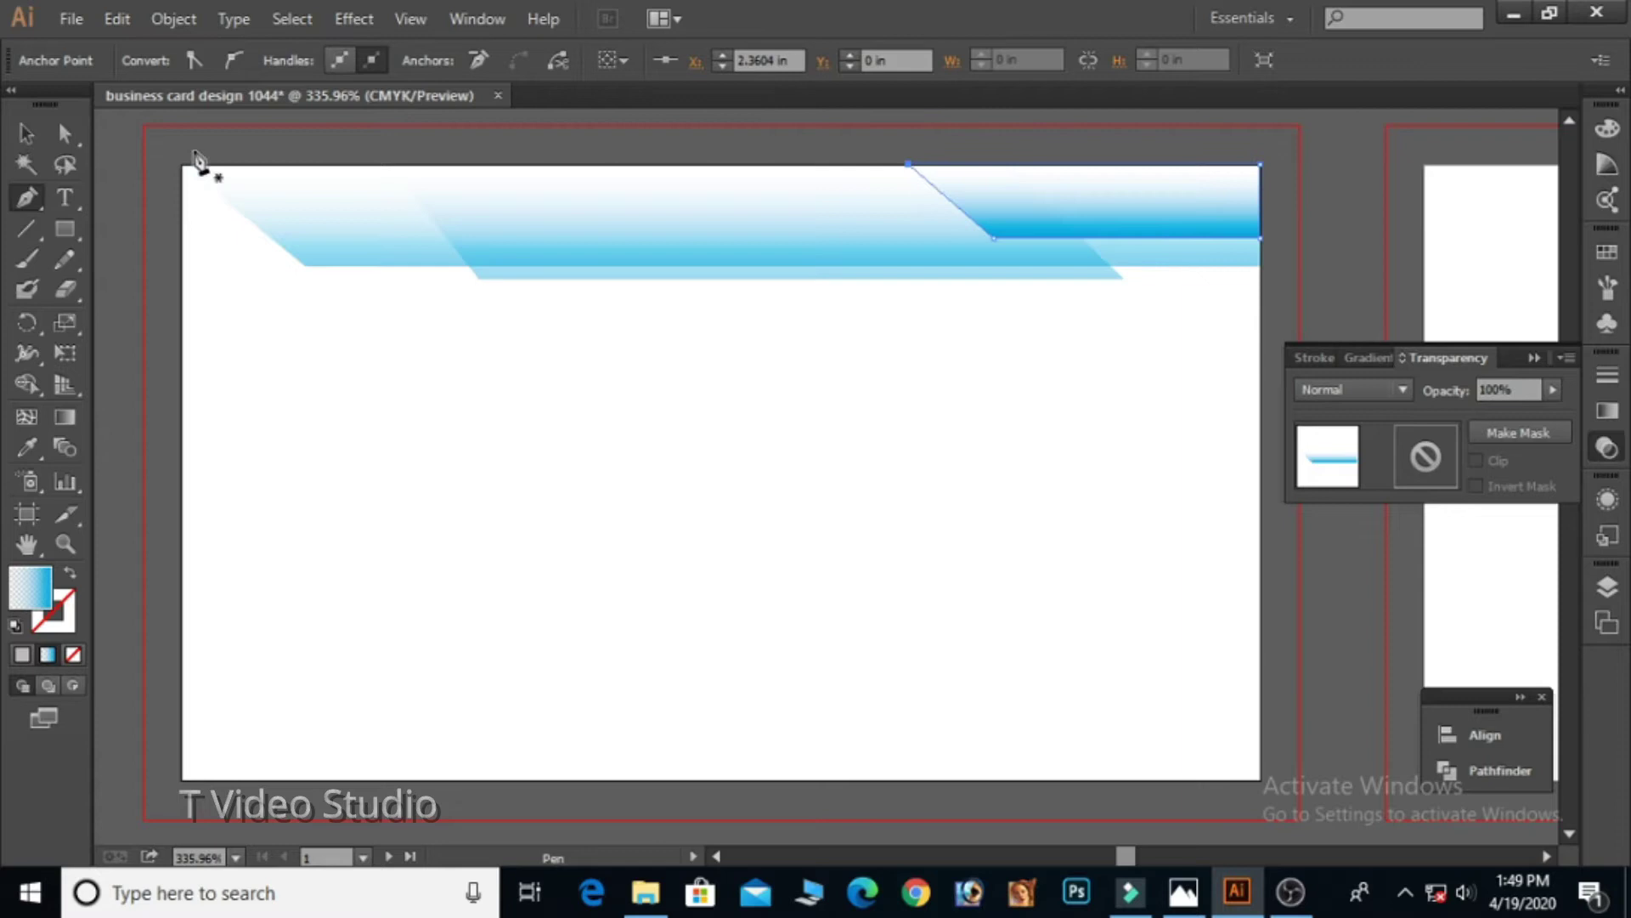
Step: Lower the opacity of the upper-right corner shape to 43%
click(30, 140)
click(128, 157)
click(1086, 200)
click(1553, 390)
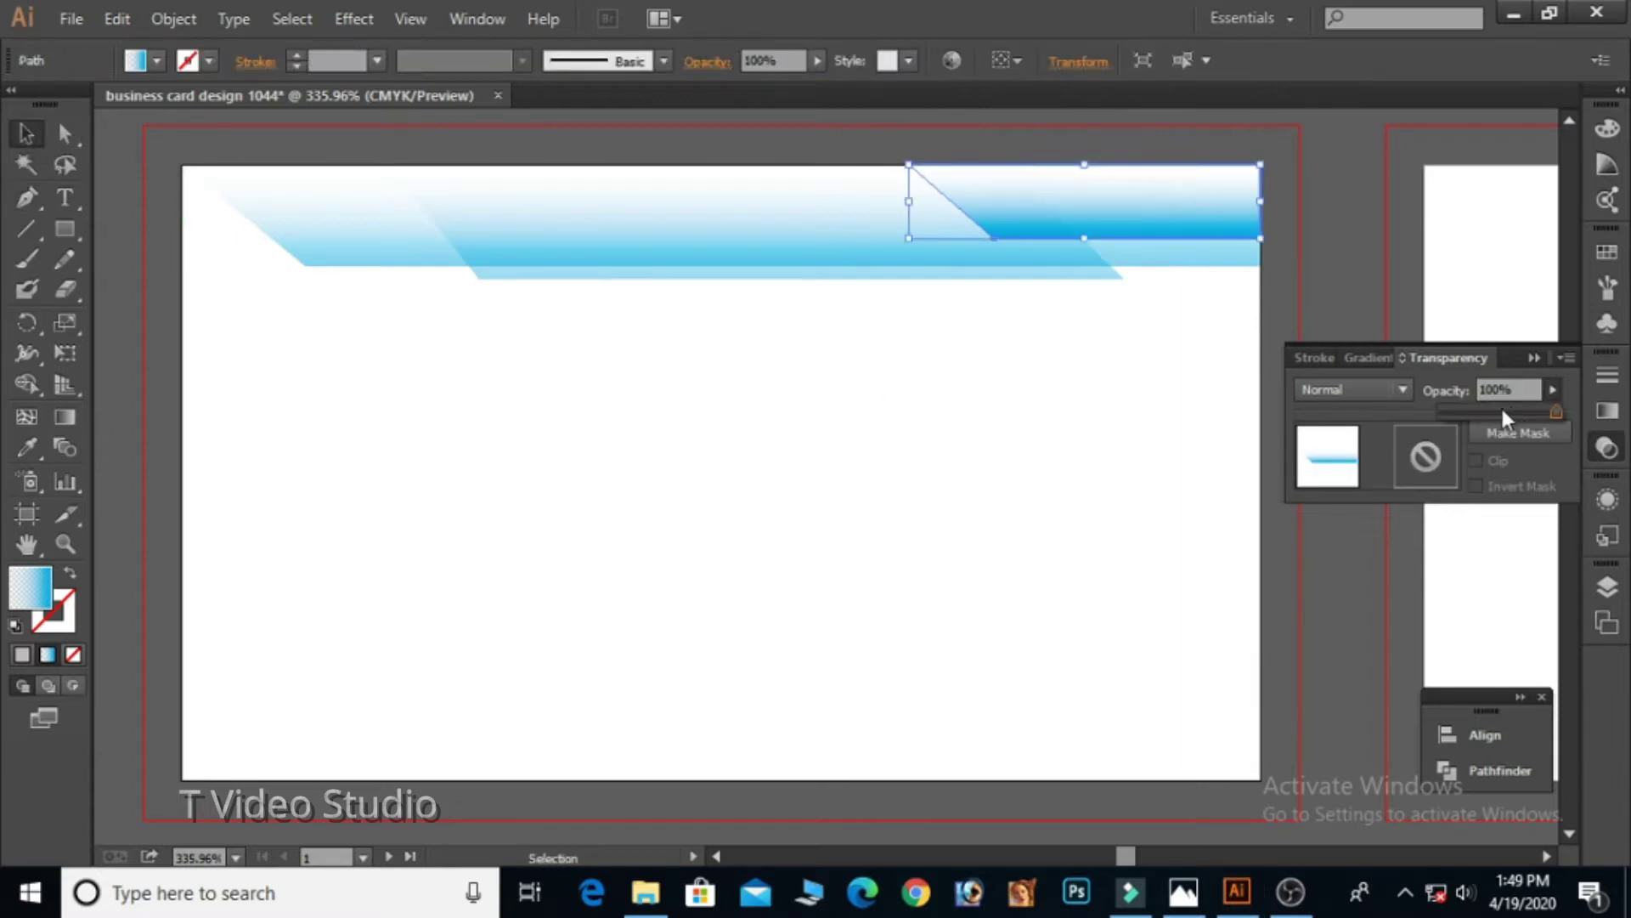
drag(1506, 417, 1488, 417)
click(1047, 452)
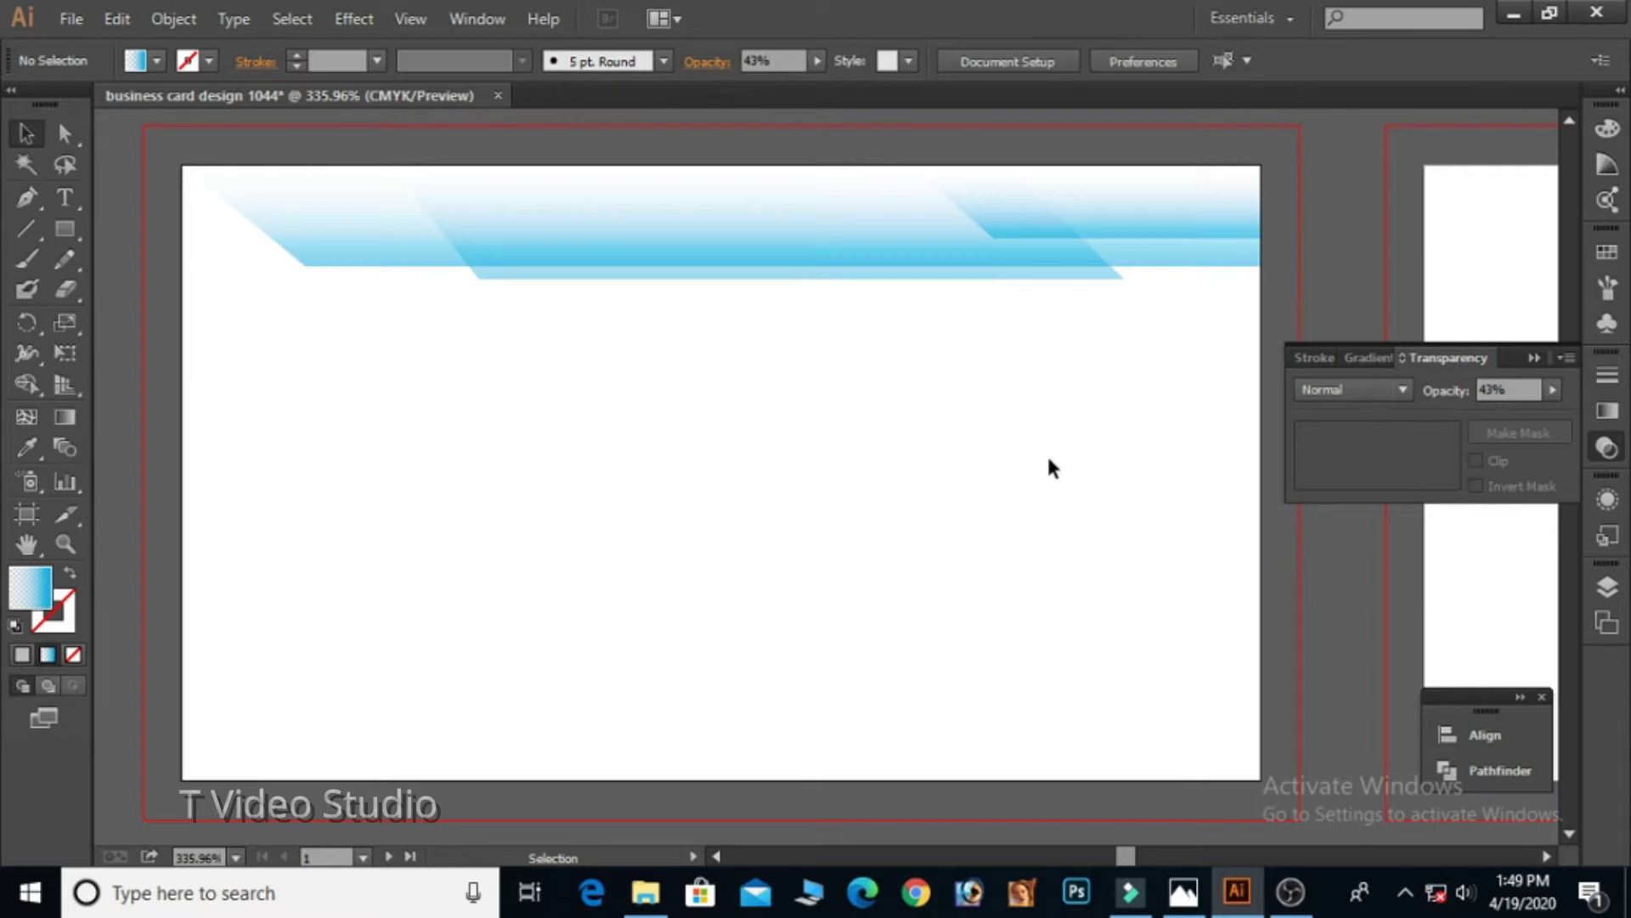
Step: Draw a thin parallelogram, about 0.17 in tall, at the left part of the card's top edge with the Pen tool
key(p)
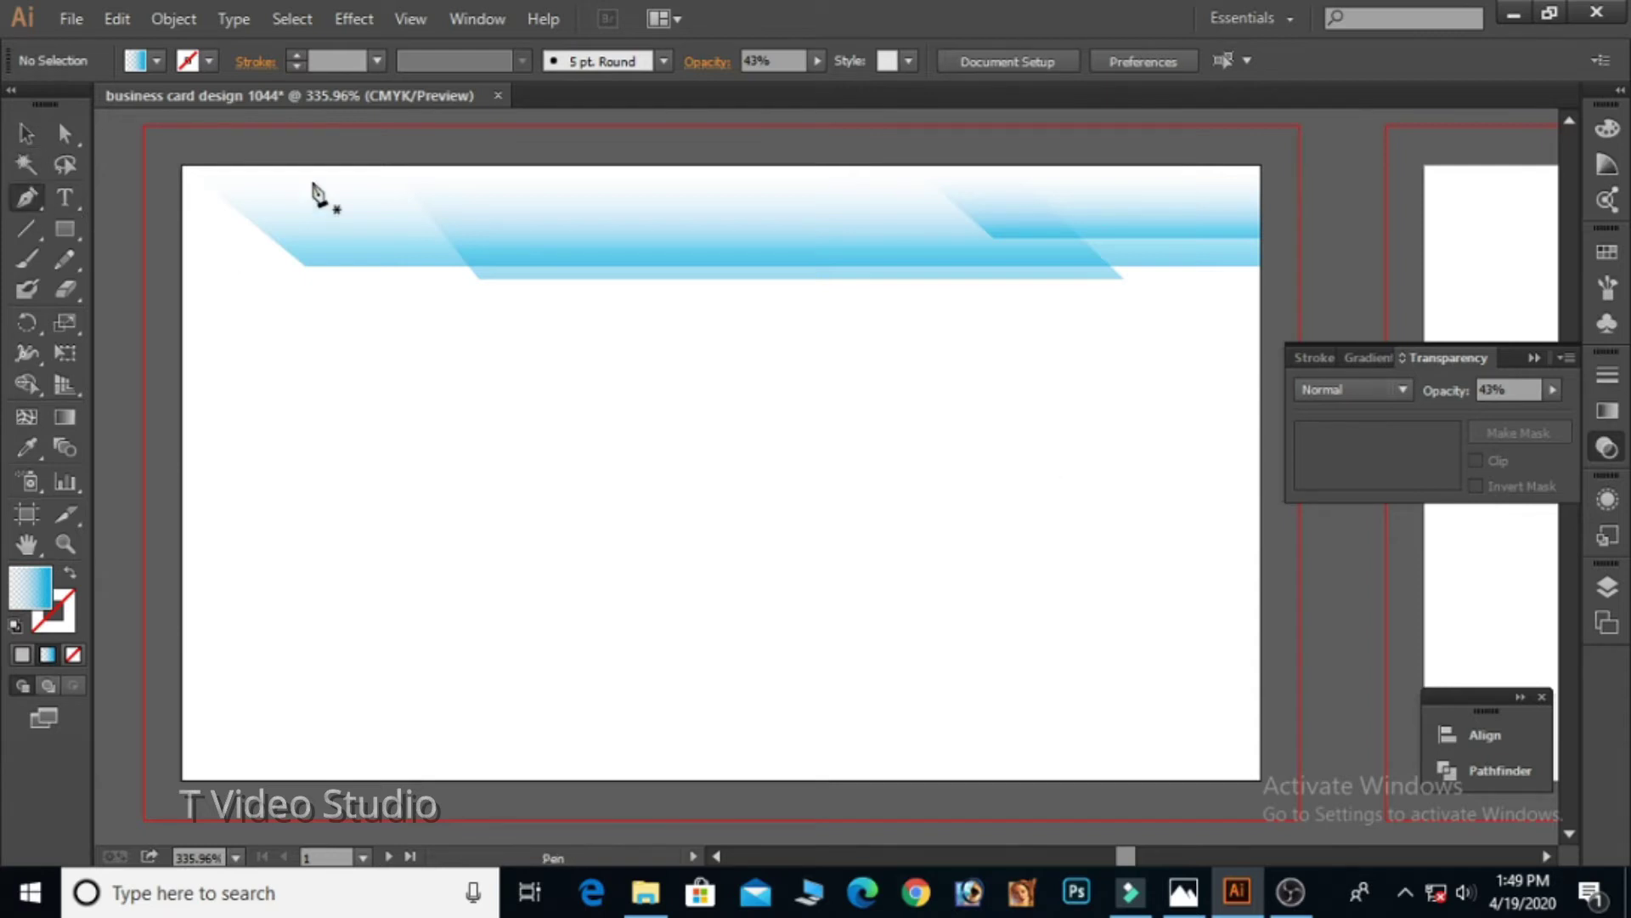
click(287, 163)
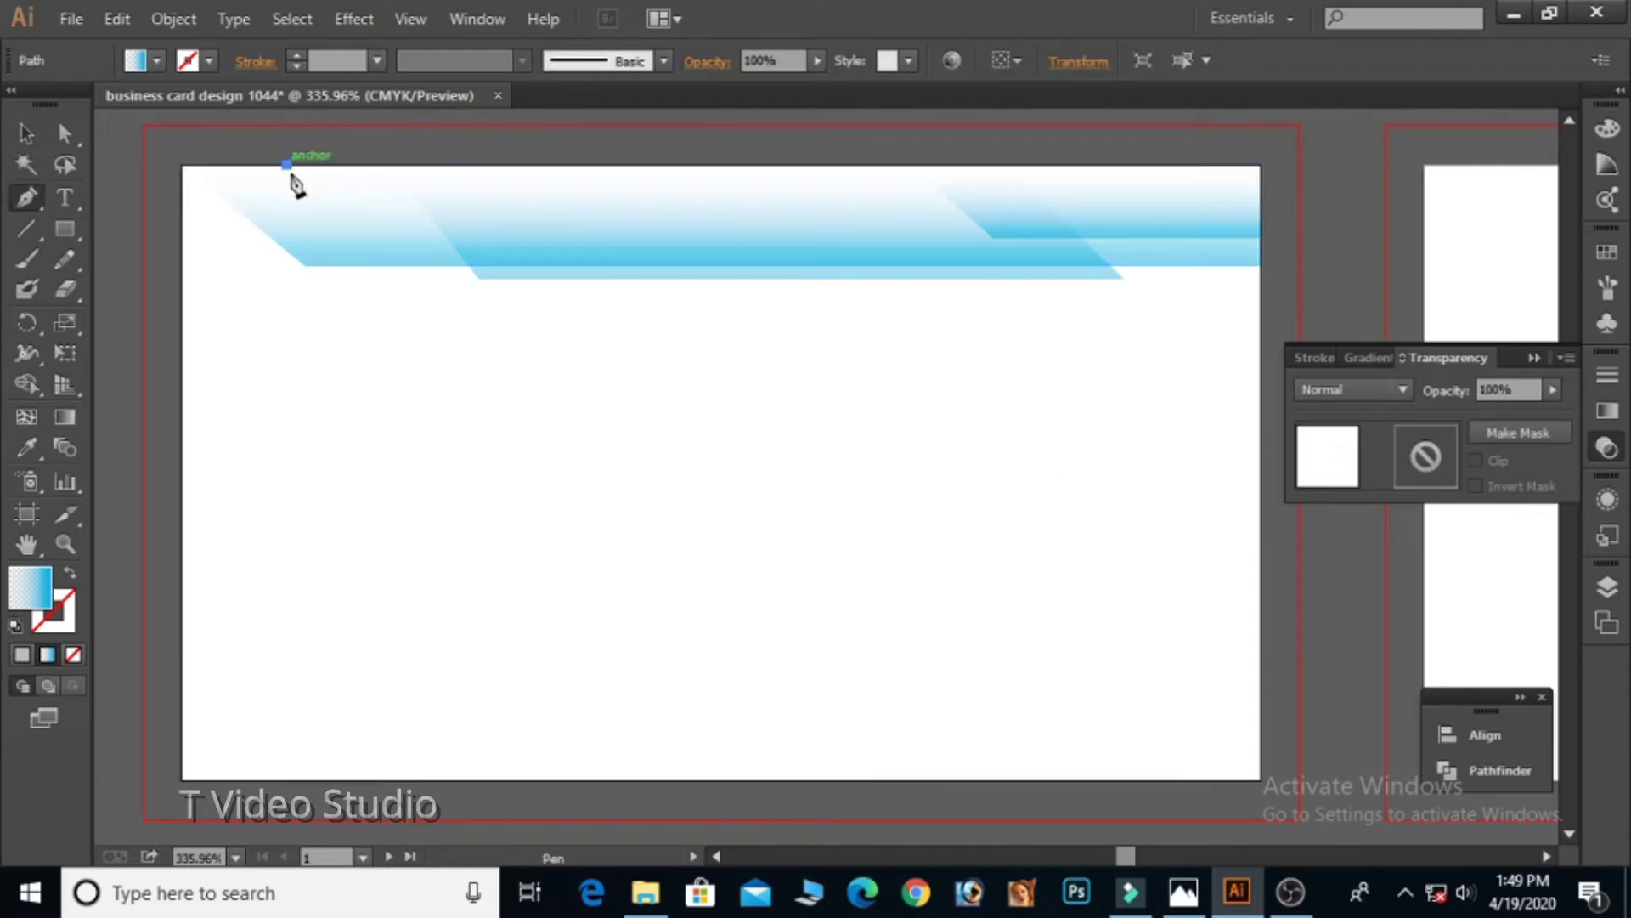
click(334, 215)
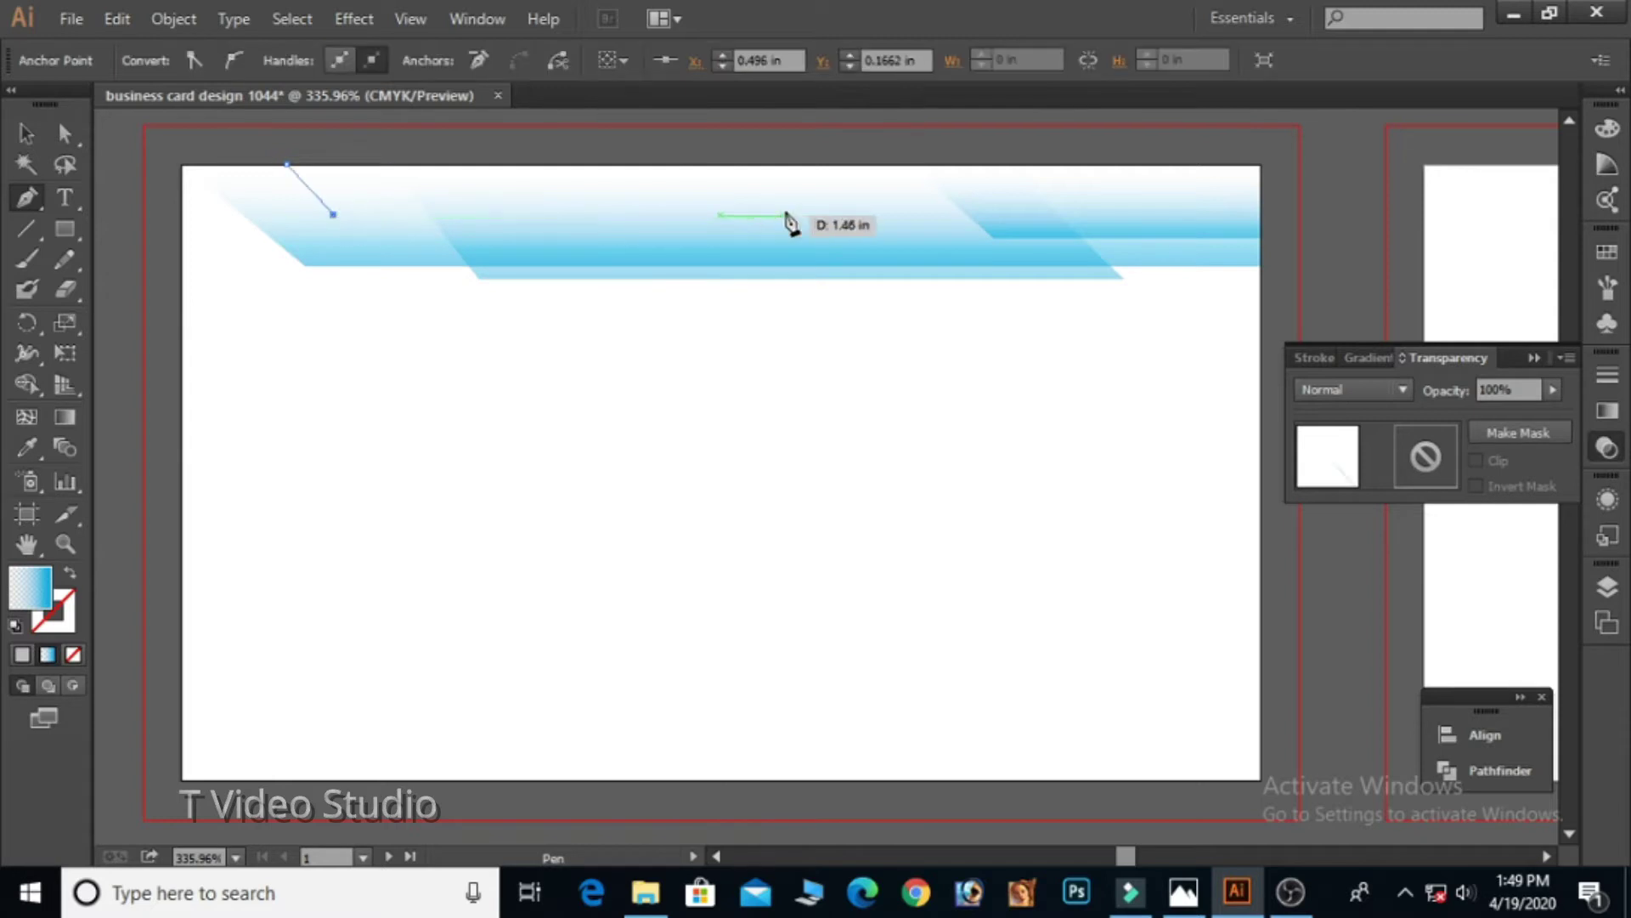
click(736, 215)
click(677, 163)
click(287, 164)
Step: Set the opacity of the thin left parallelogram to 38%
key(v)
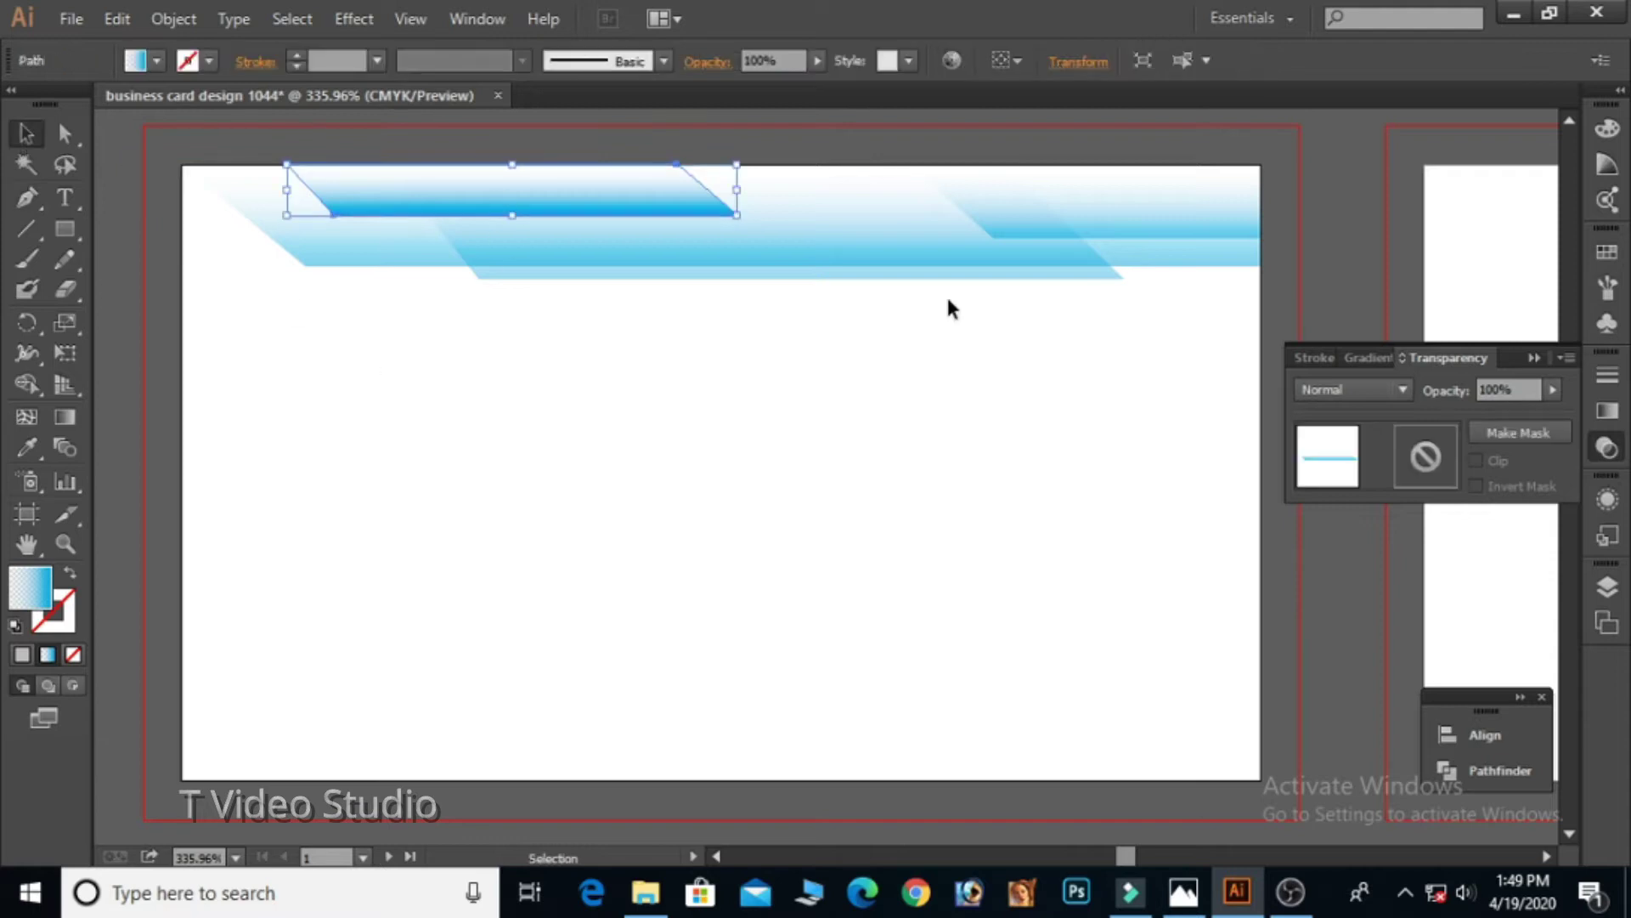
click(1552, 390)
click(1486, 412)
click(940, 451)
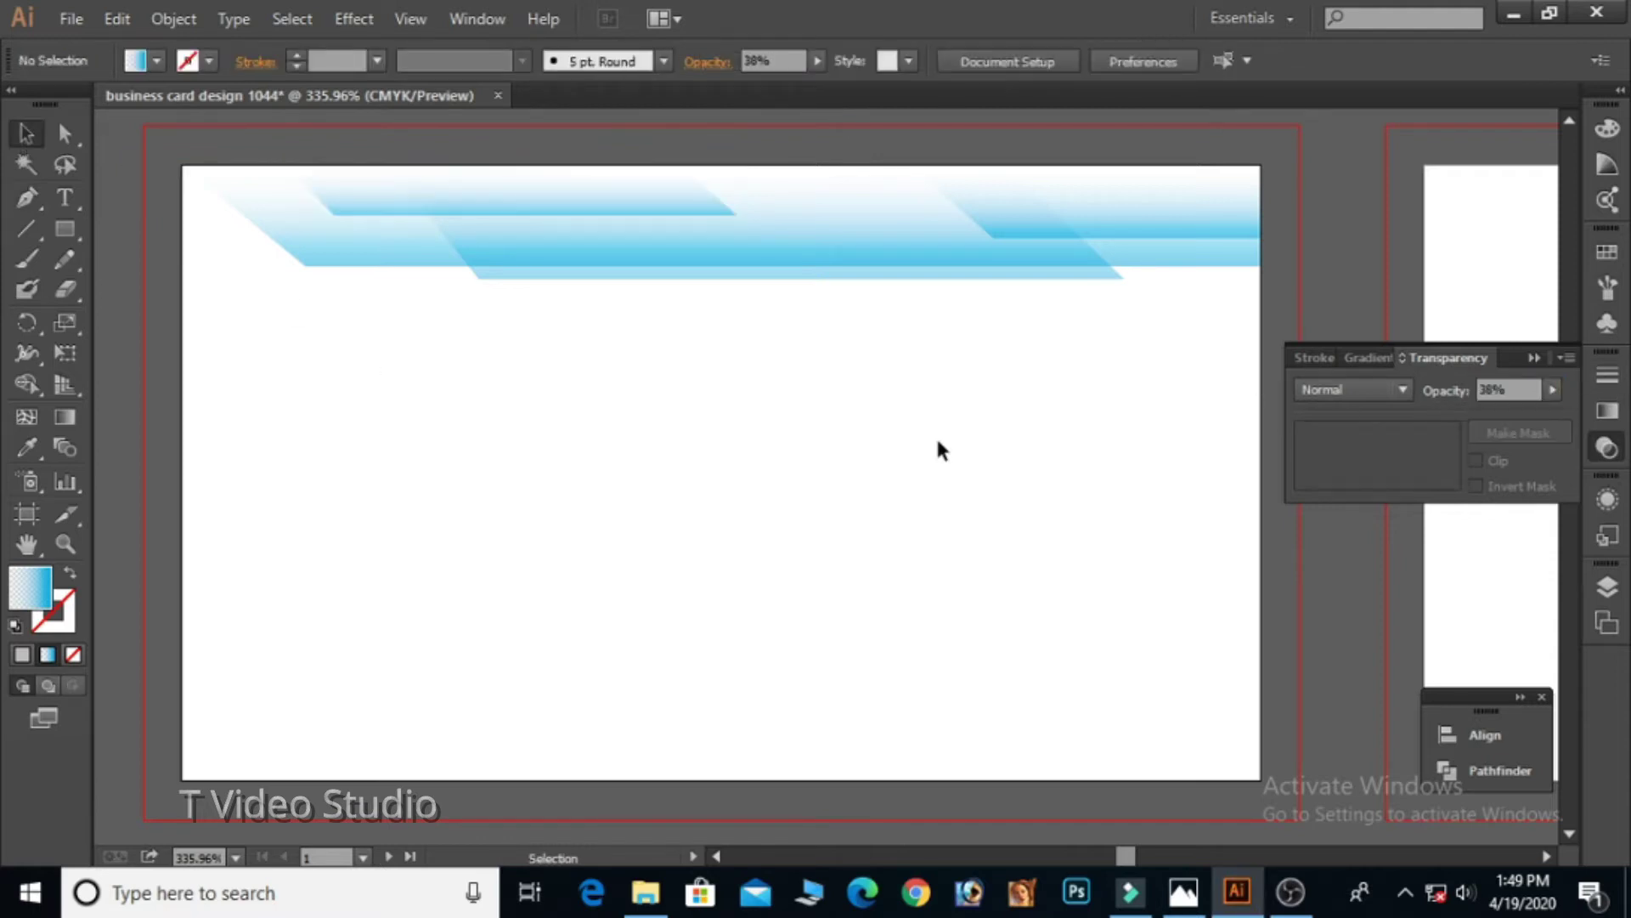
Step: Draw a parallelogram about 0.28 in tall that overlaps the middle and right bands at the card's top edge
key(p)
click(664, 164)
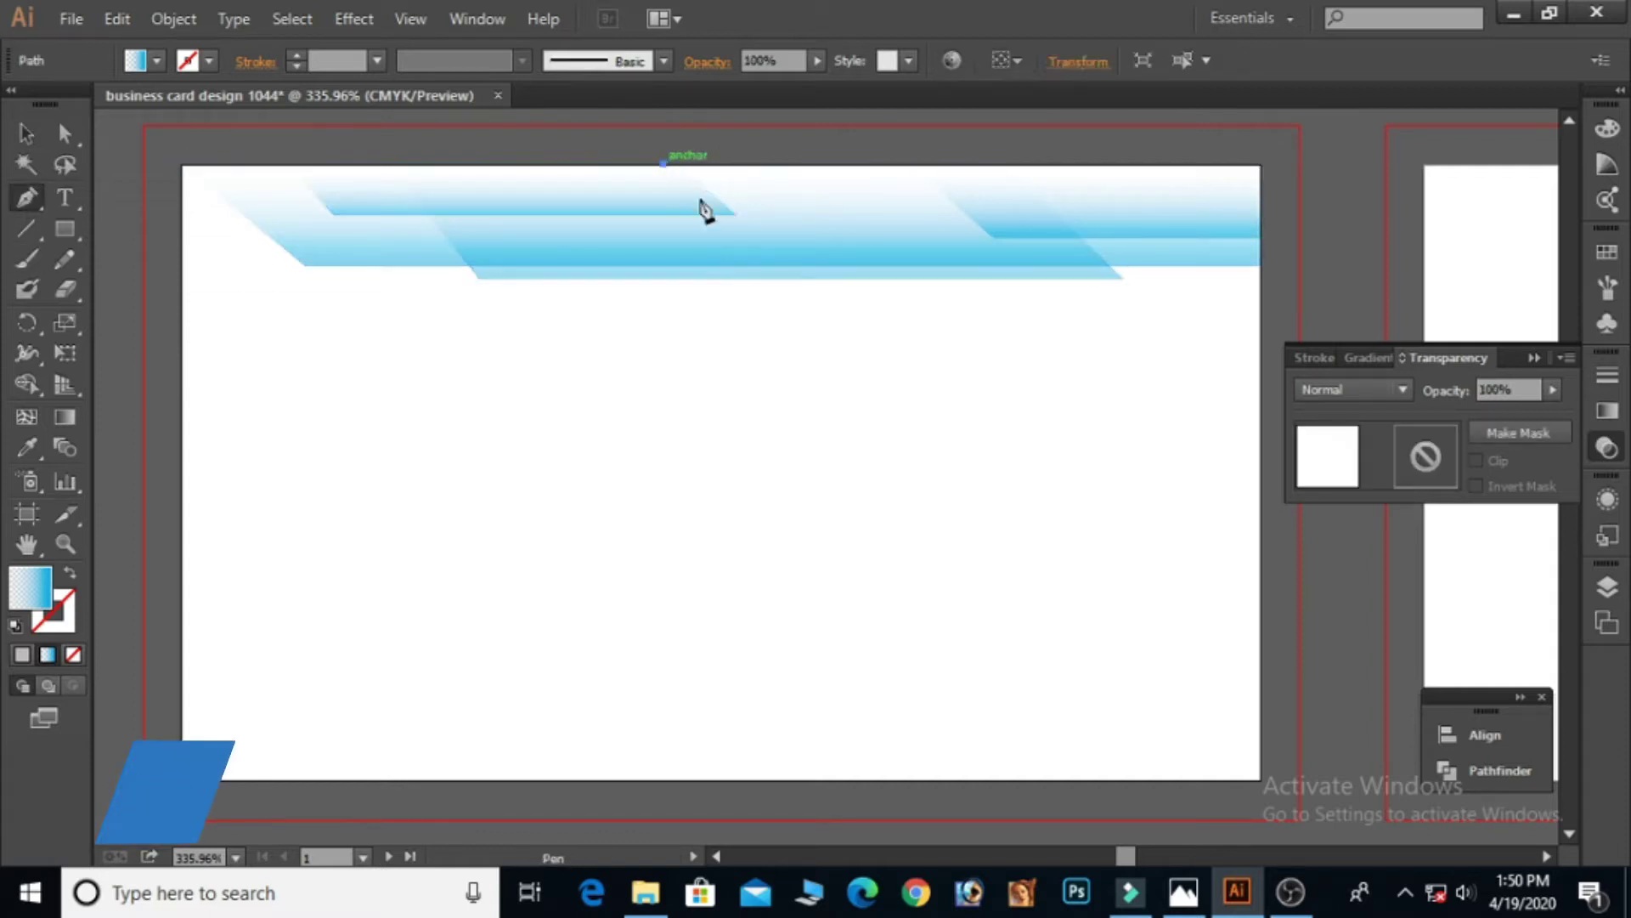
click(746, 250)
click(1024, 250)
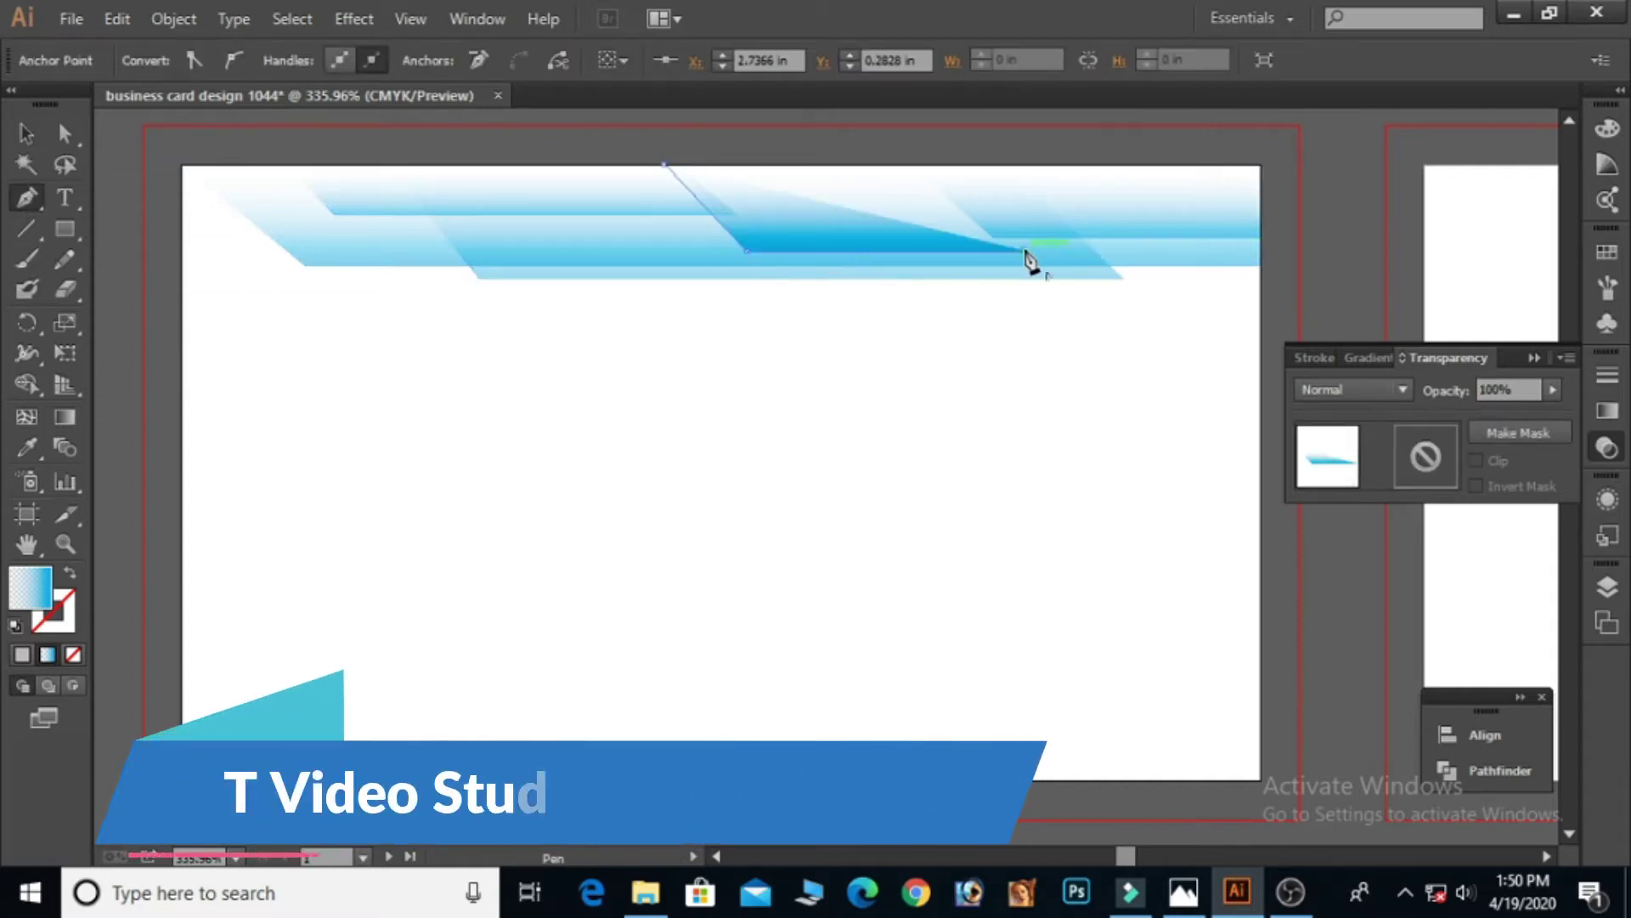
key(ctrl)
key(ctrl+z)
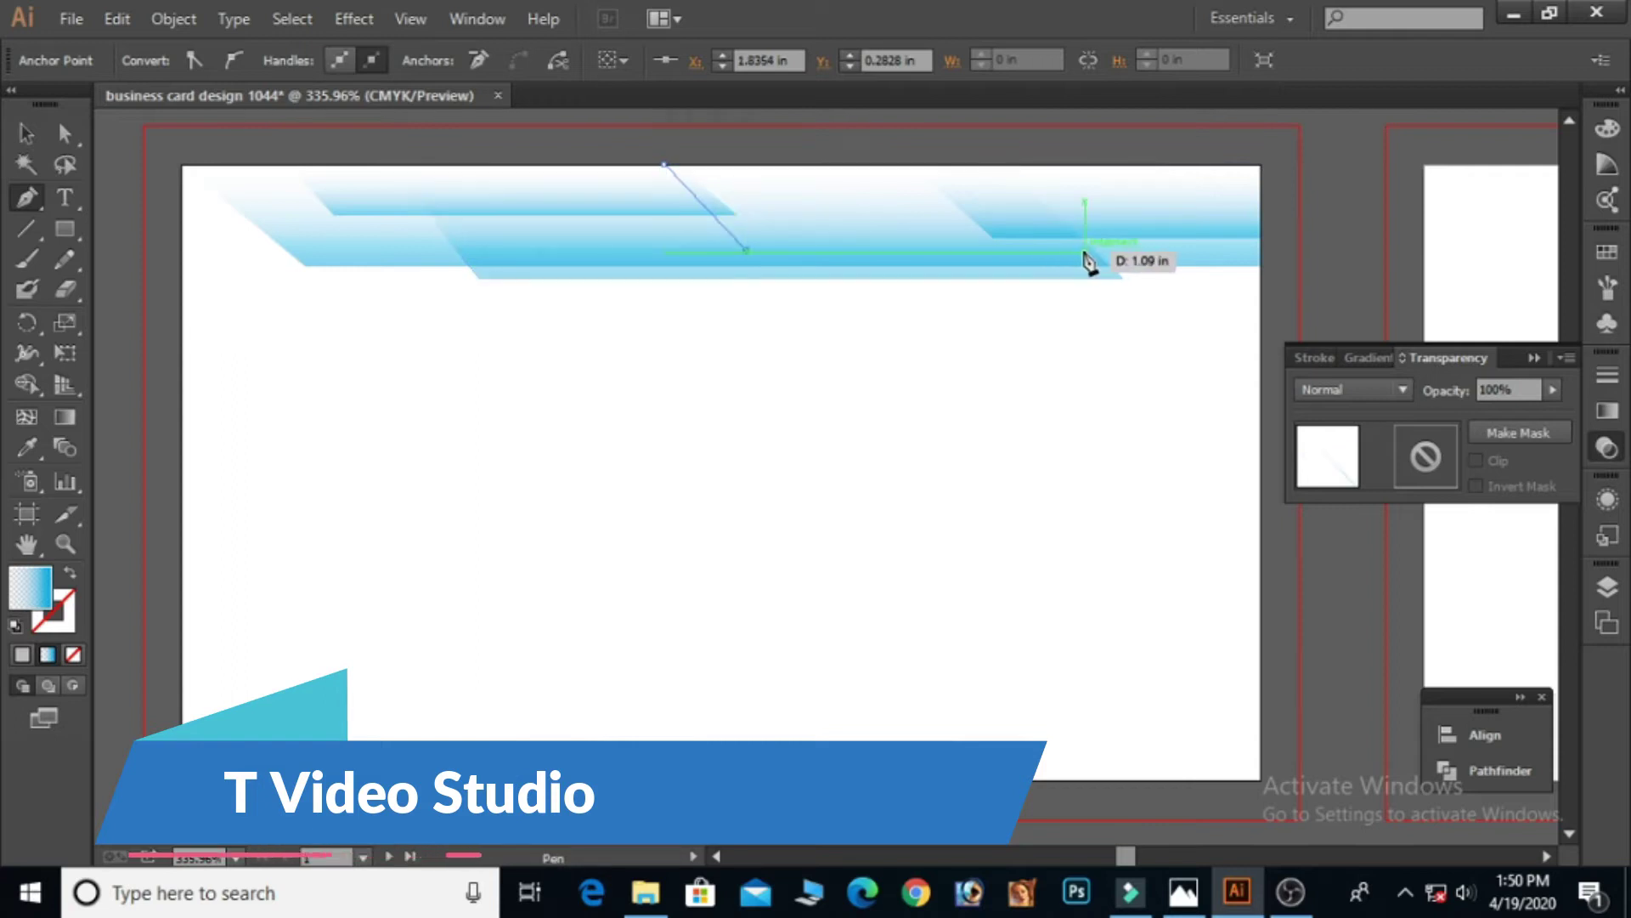
click(1084, 250)
click(970, 164)
click(665, 164)
Step: Change the blue gradient stop of the newest parallelogram to light grey D6D6D6
key(ctrl)
click(897, 223)
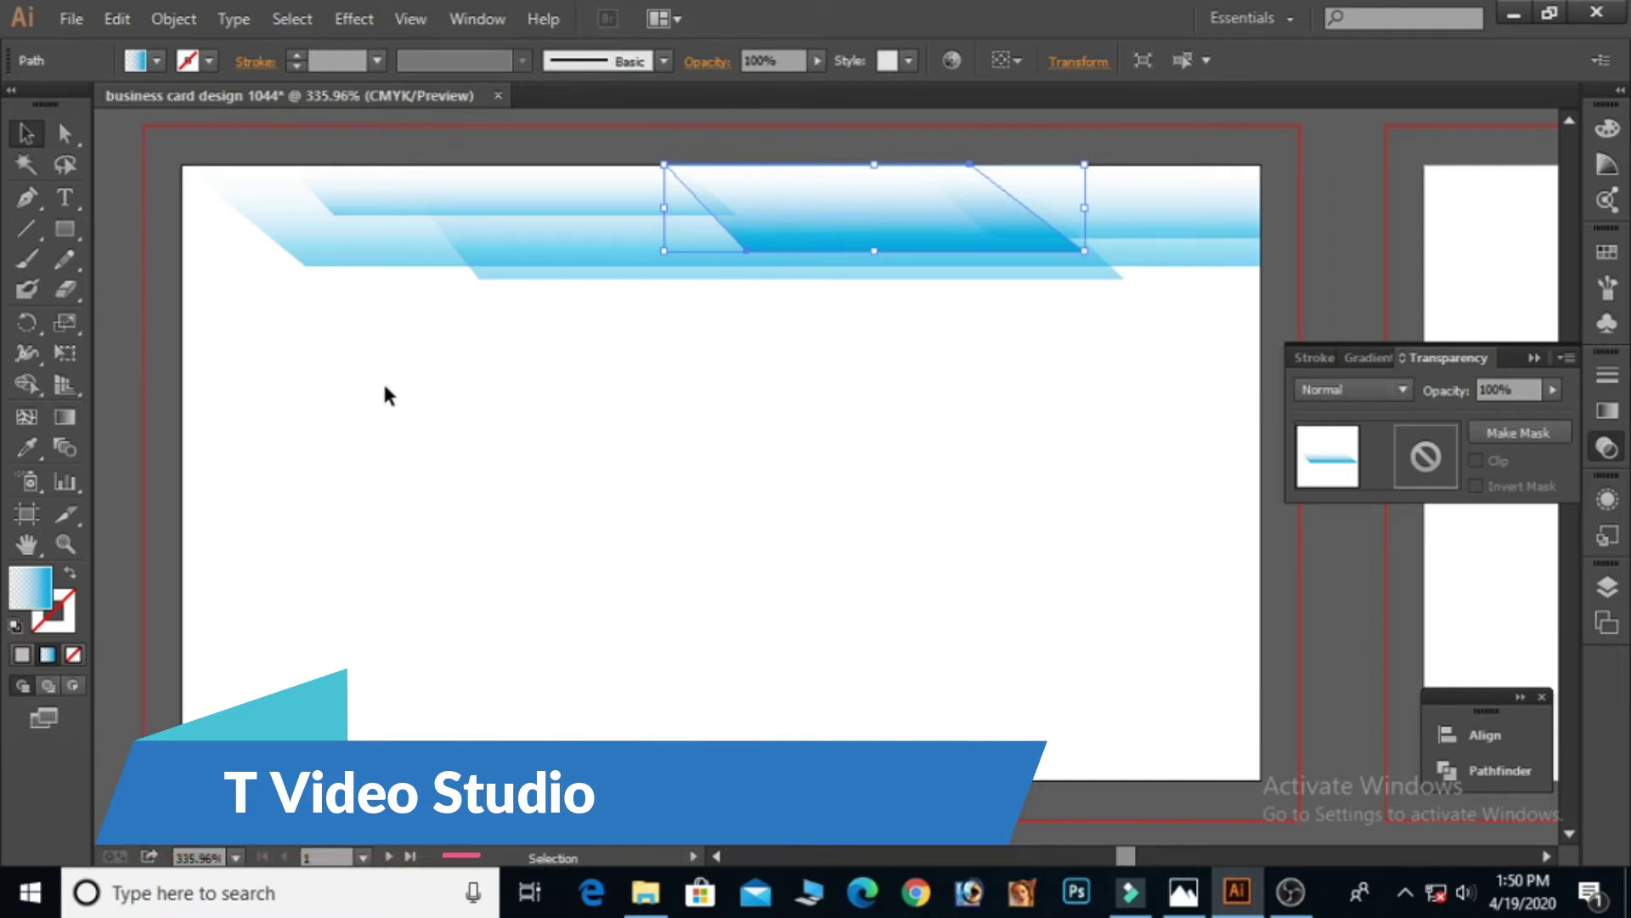
click(1607, 410)
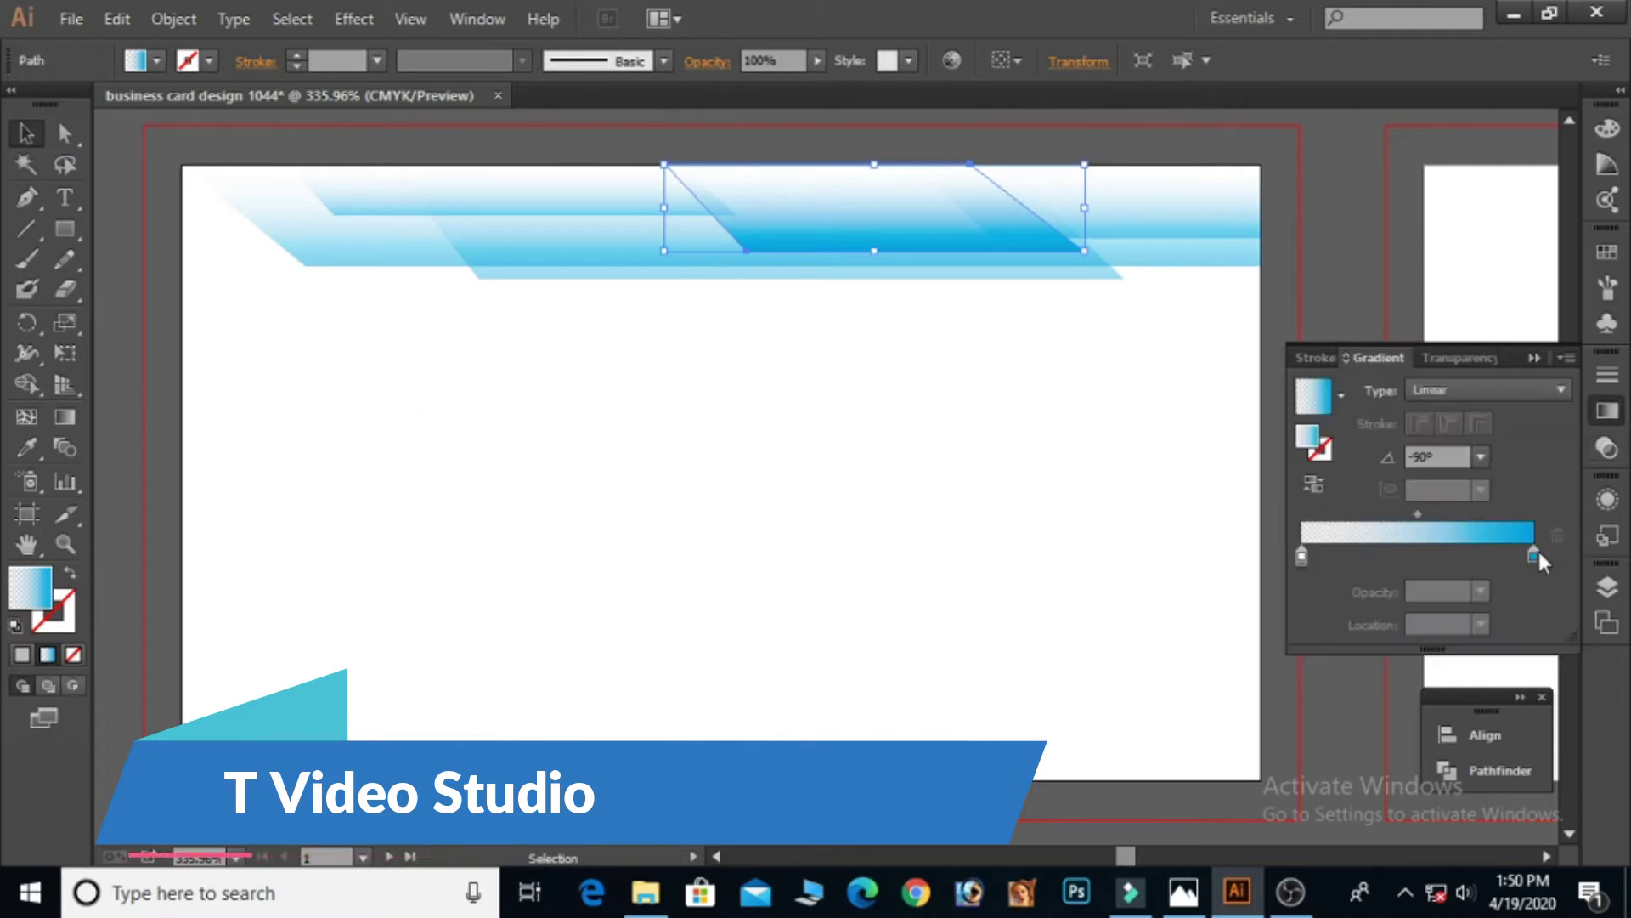
double_click(43, 594)
text(AAAAAA)
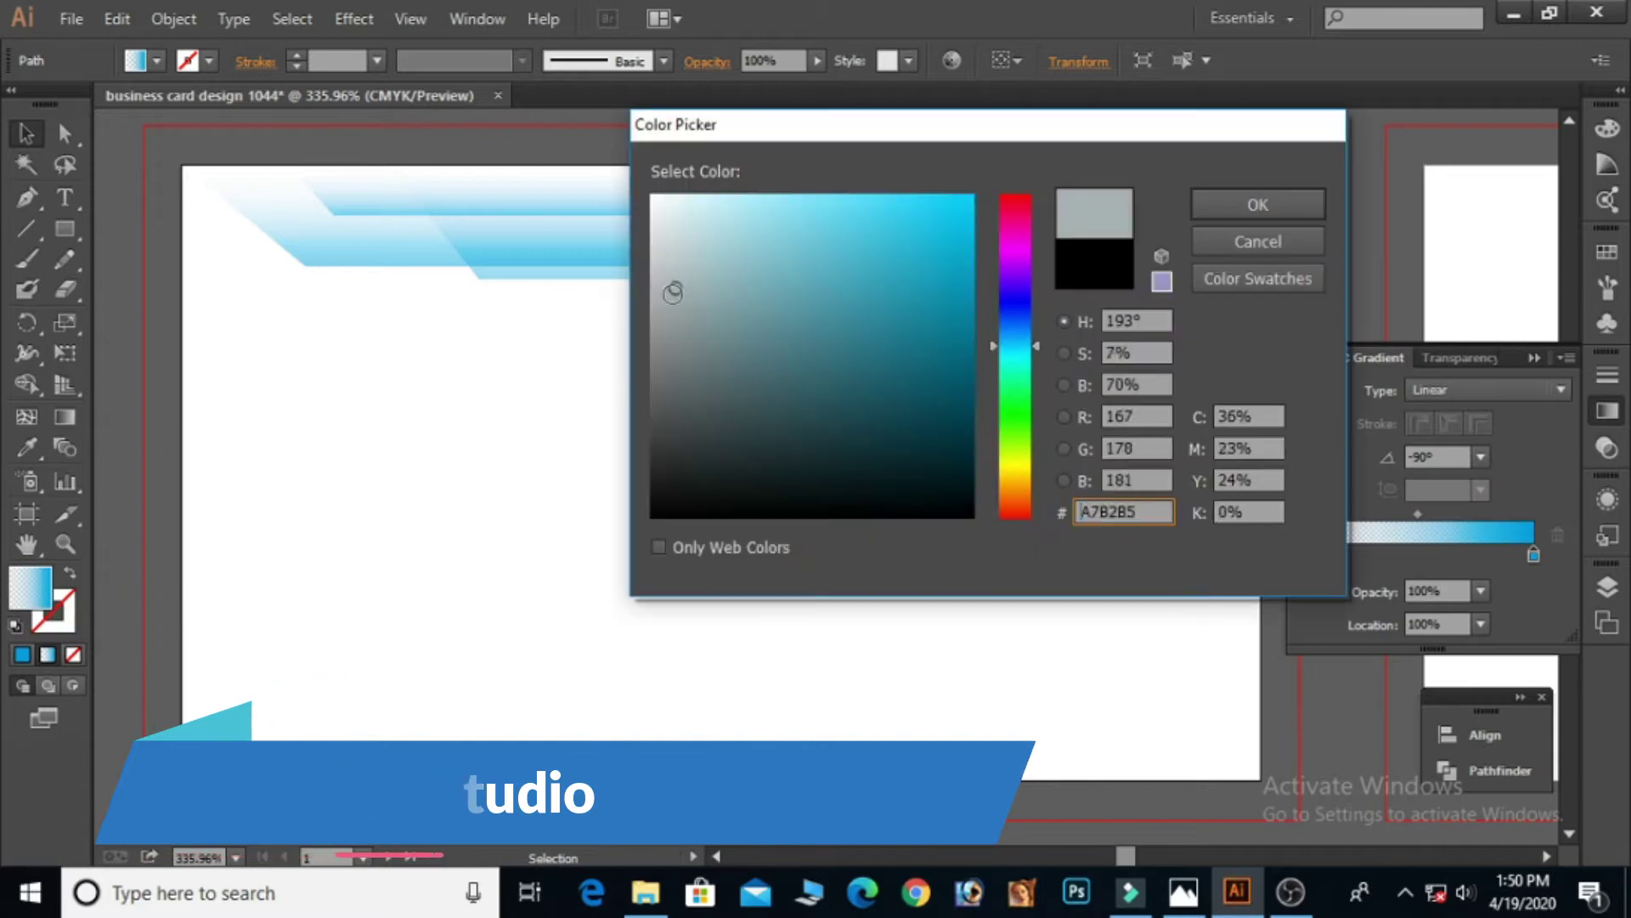
click(1260, 204)
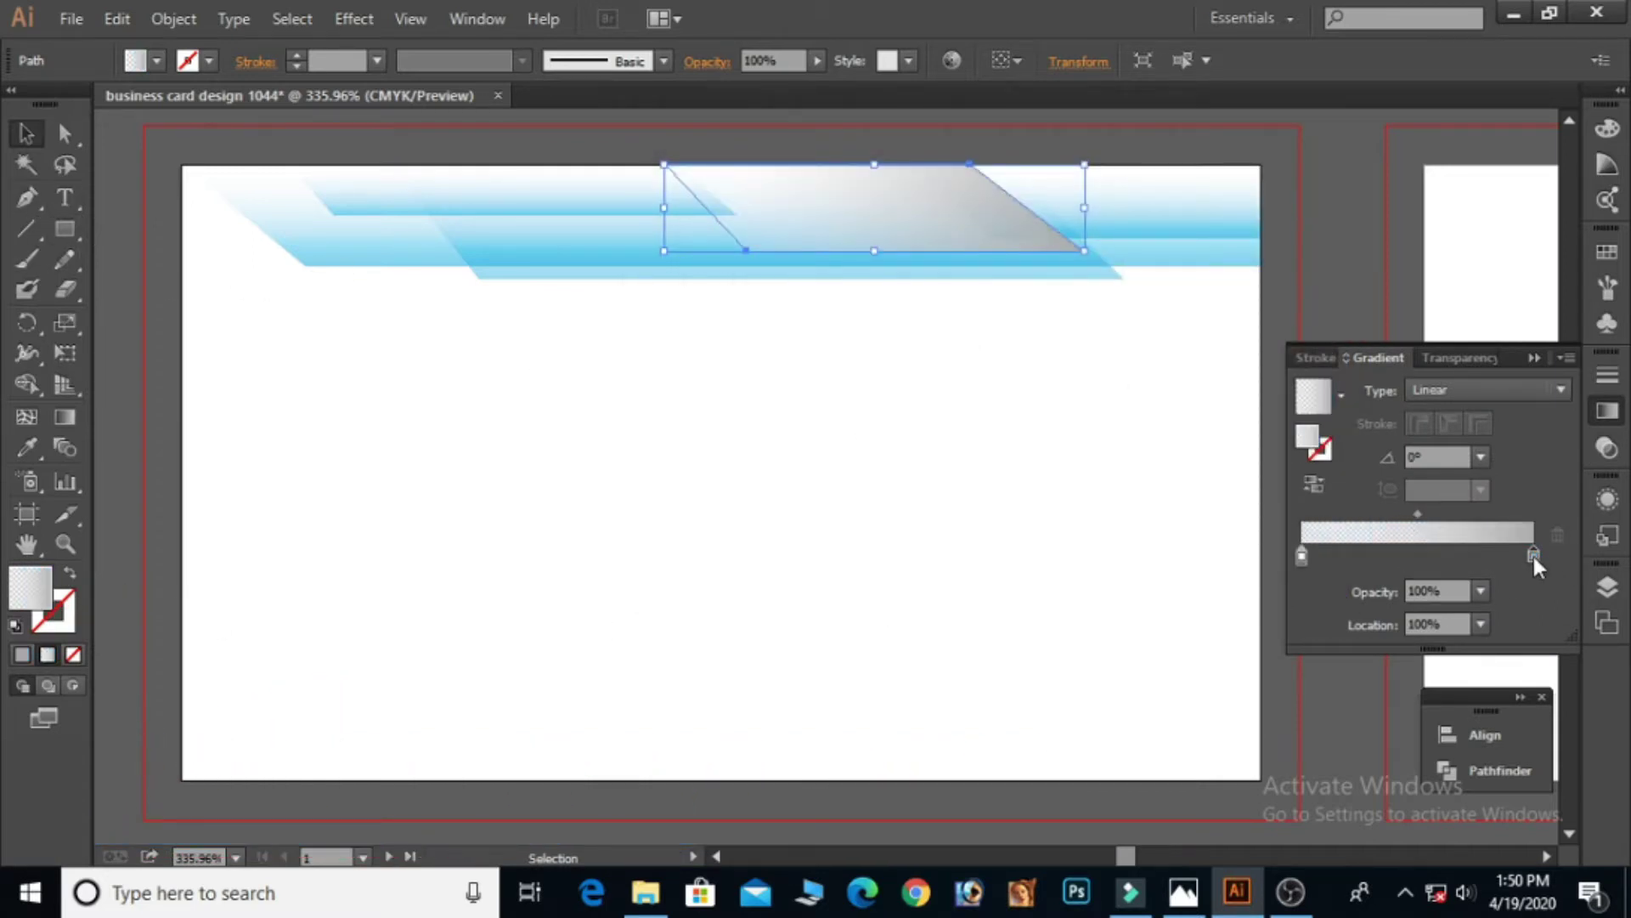
double_click(25, 591)
text(D6D6D6)
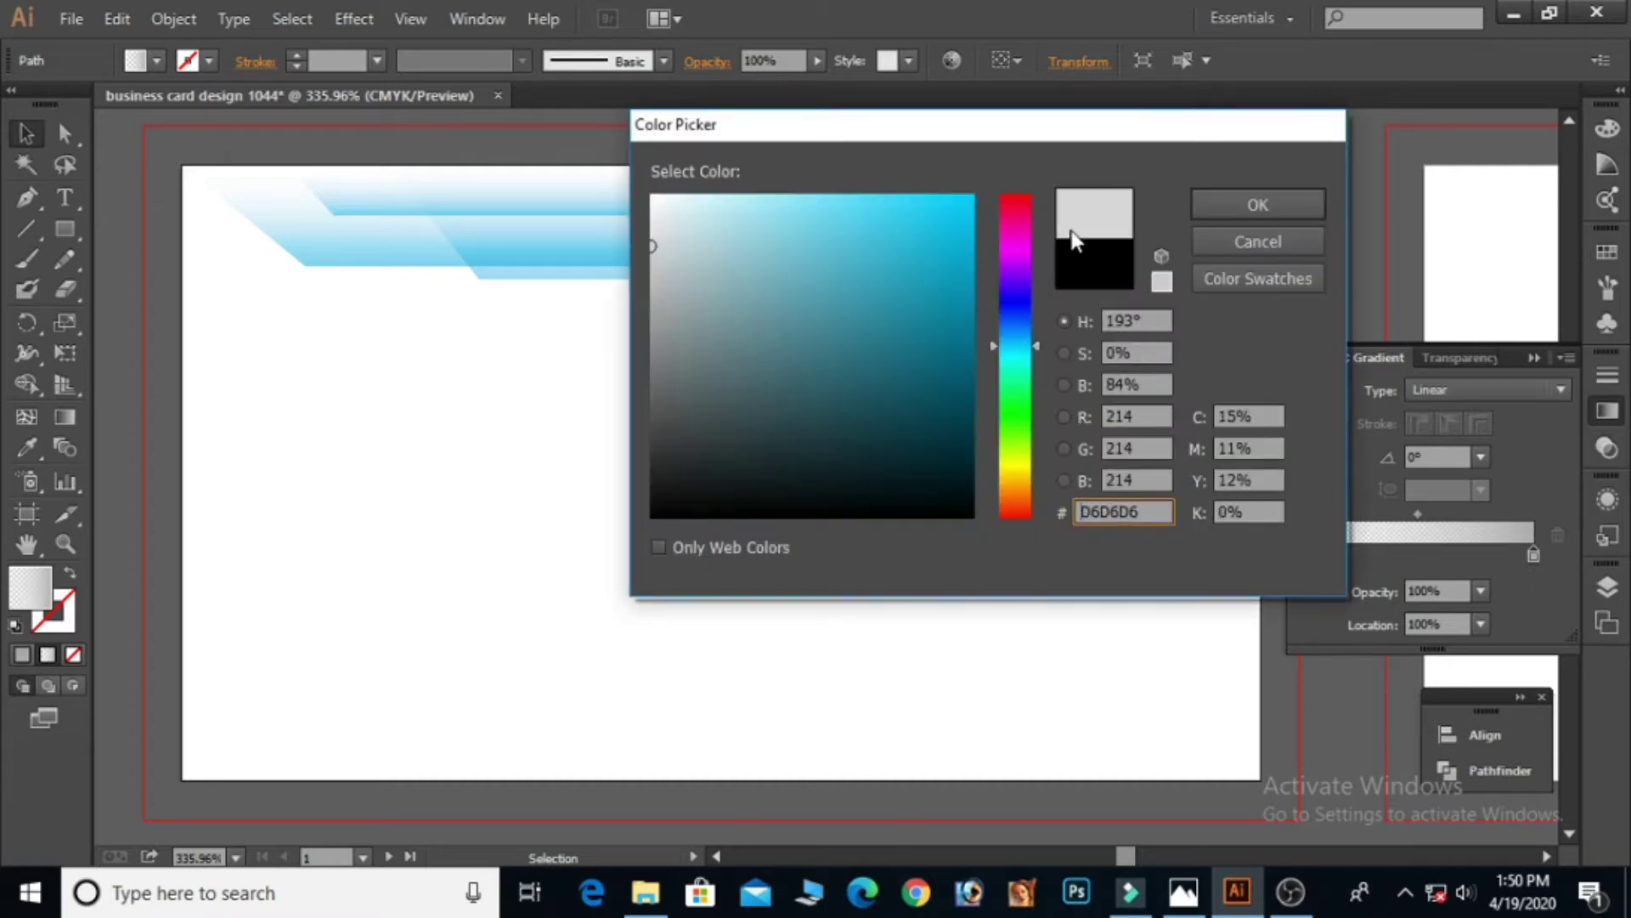
click(1249, 209)
Step: Redirect the grey parallelogram's gradient to run vertically from its top edge to its bottom edge
click(64, 417)
drag(811, 159, 837, 252)
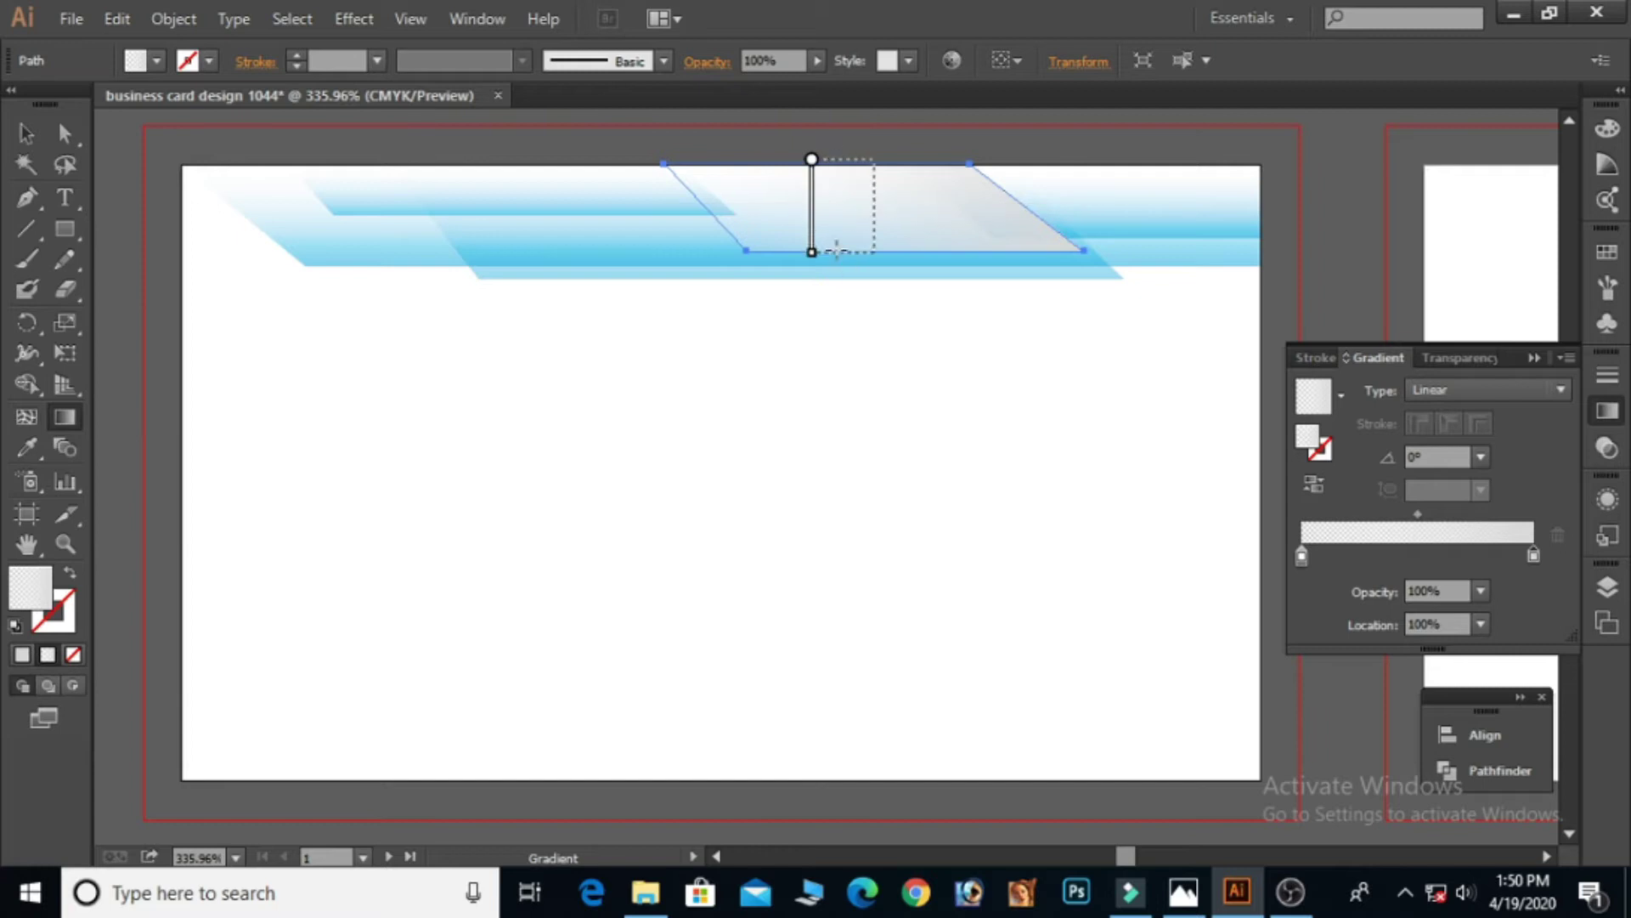
click(25, 133)
click(559, 501)
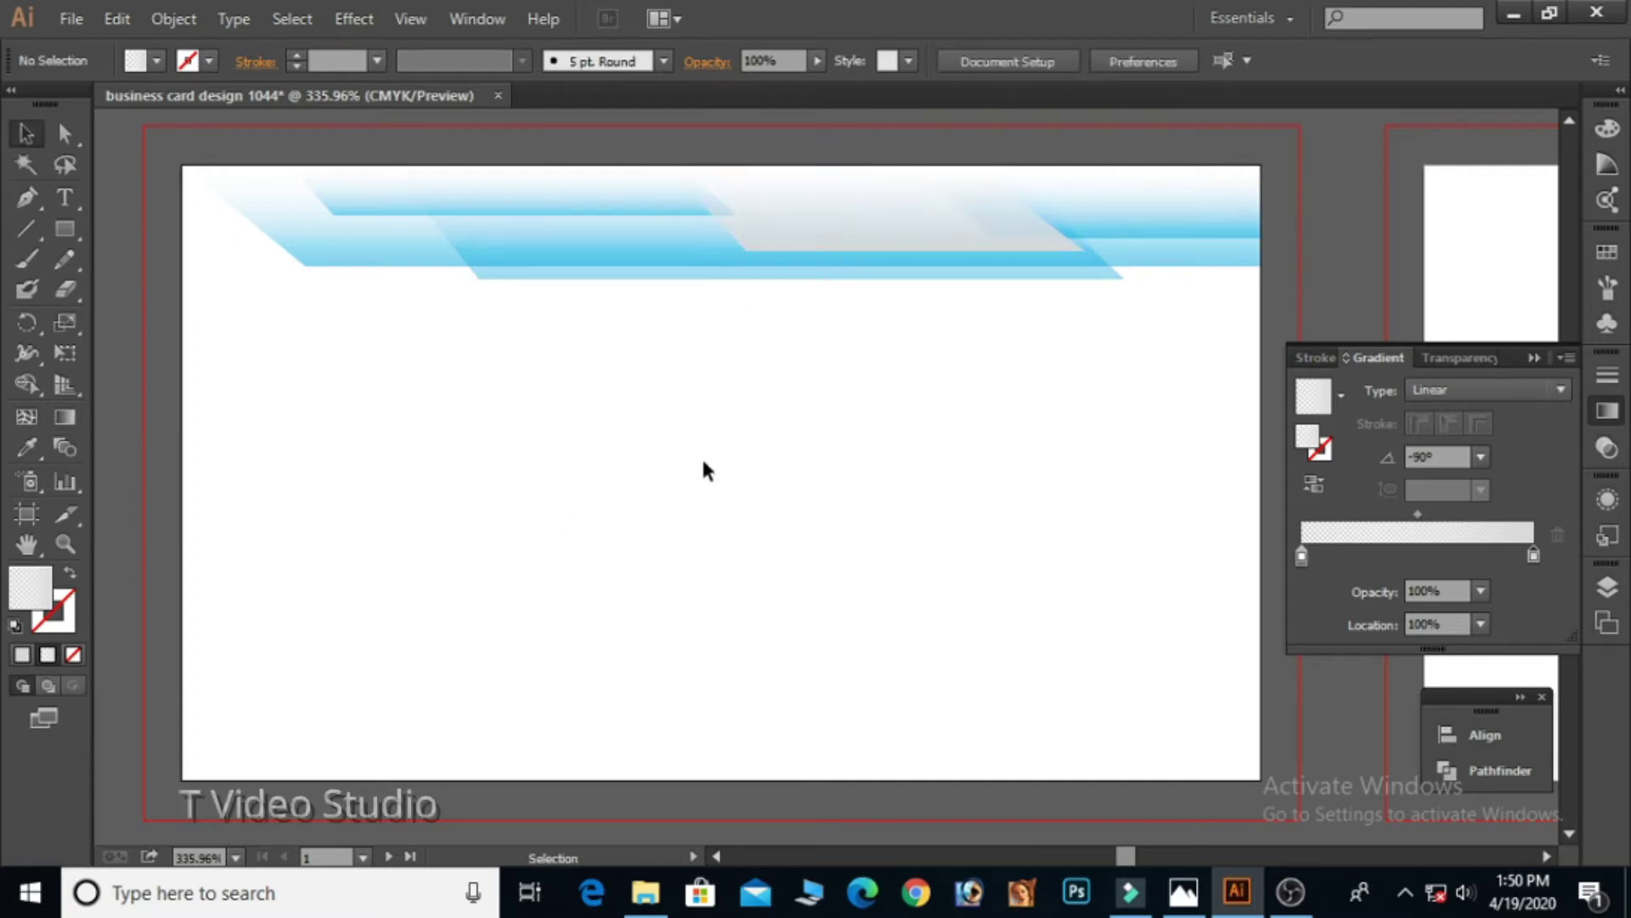
Step: Reduce the opacity of the grey parallelogram to 53%
click(858, 231)
click(1446, 360)
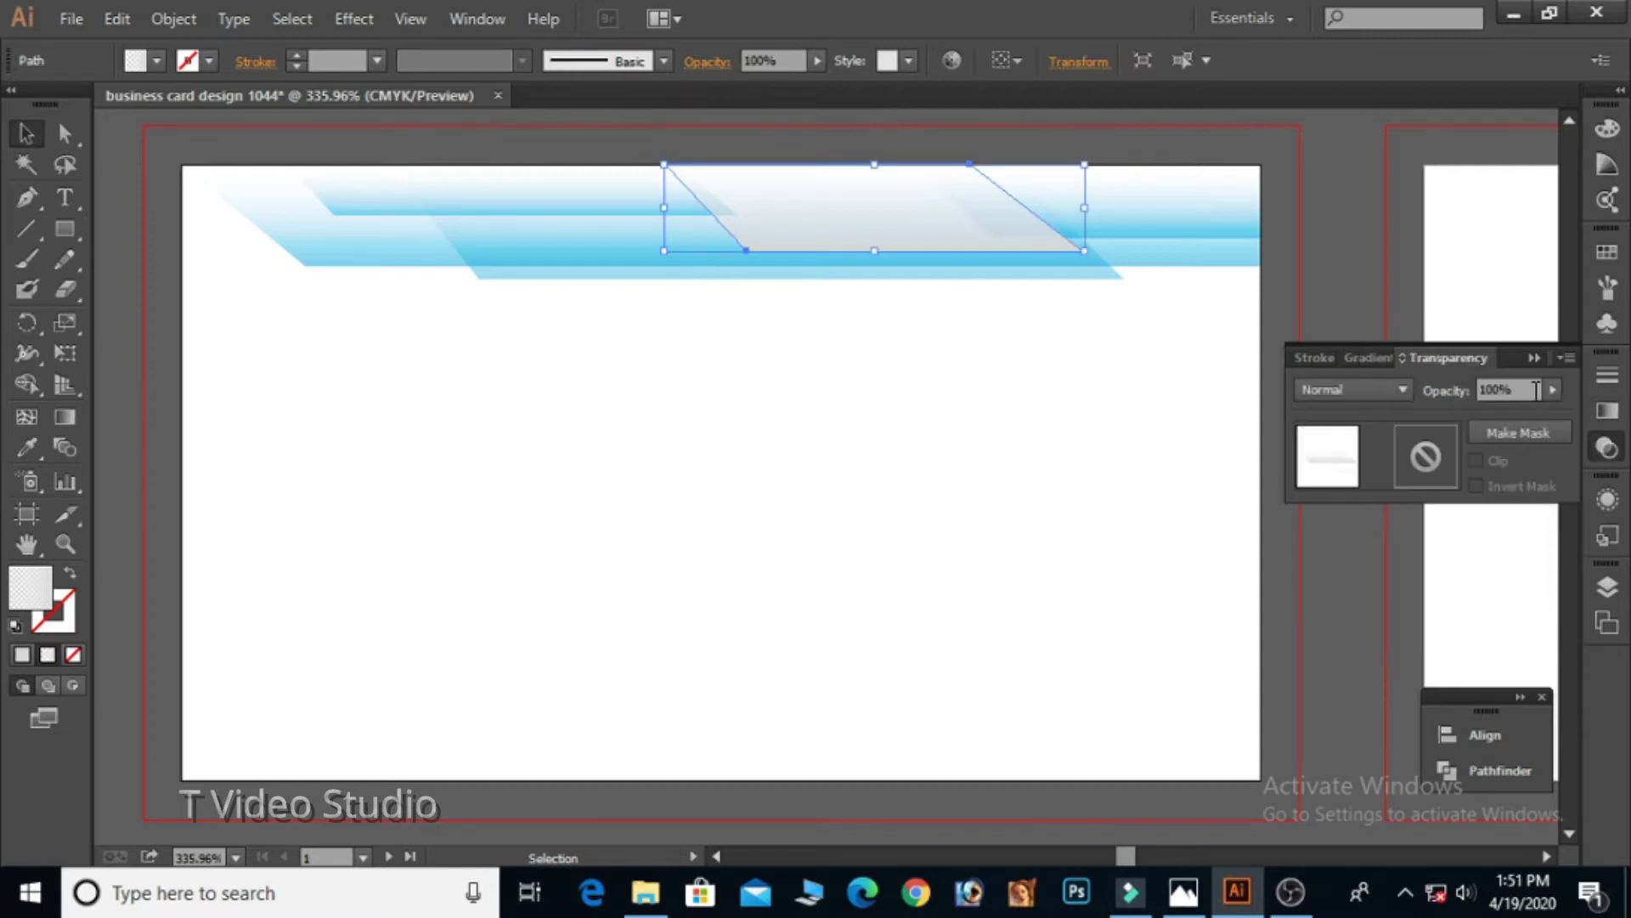
click(1552, 390)
click(1503, 414)
click(1024, 483)
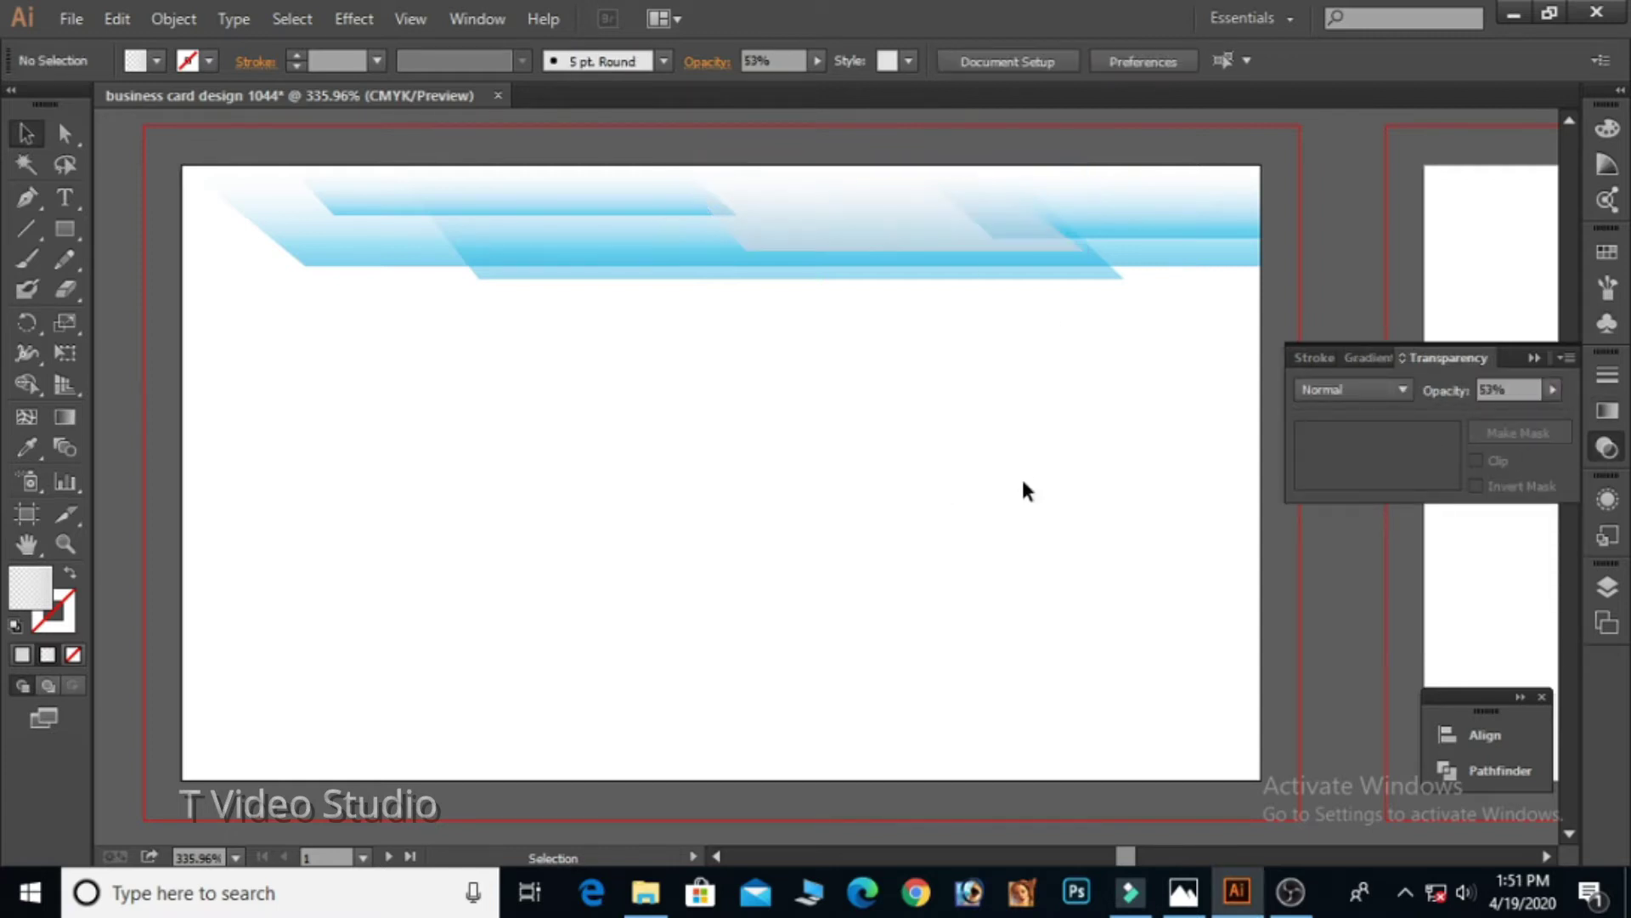
Step: Duplicate the header shapes at the card's bottom edge and flip the copy vertically as a mirrored footer
drag(363, 431, 1056, 706)
click(911, 535)
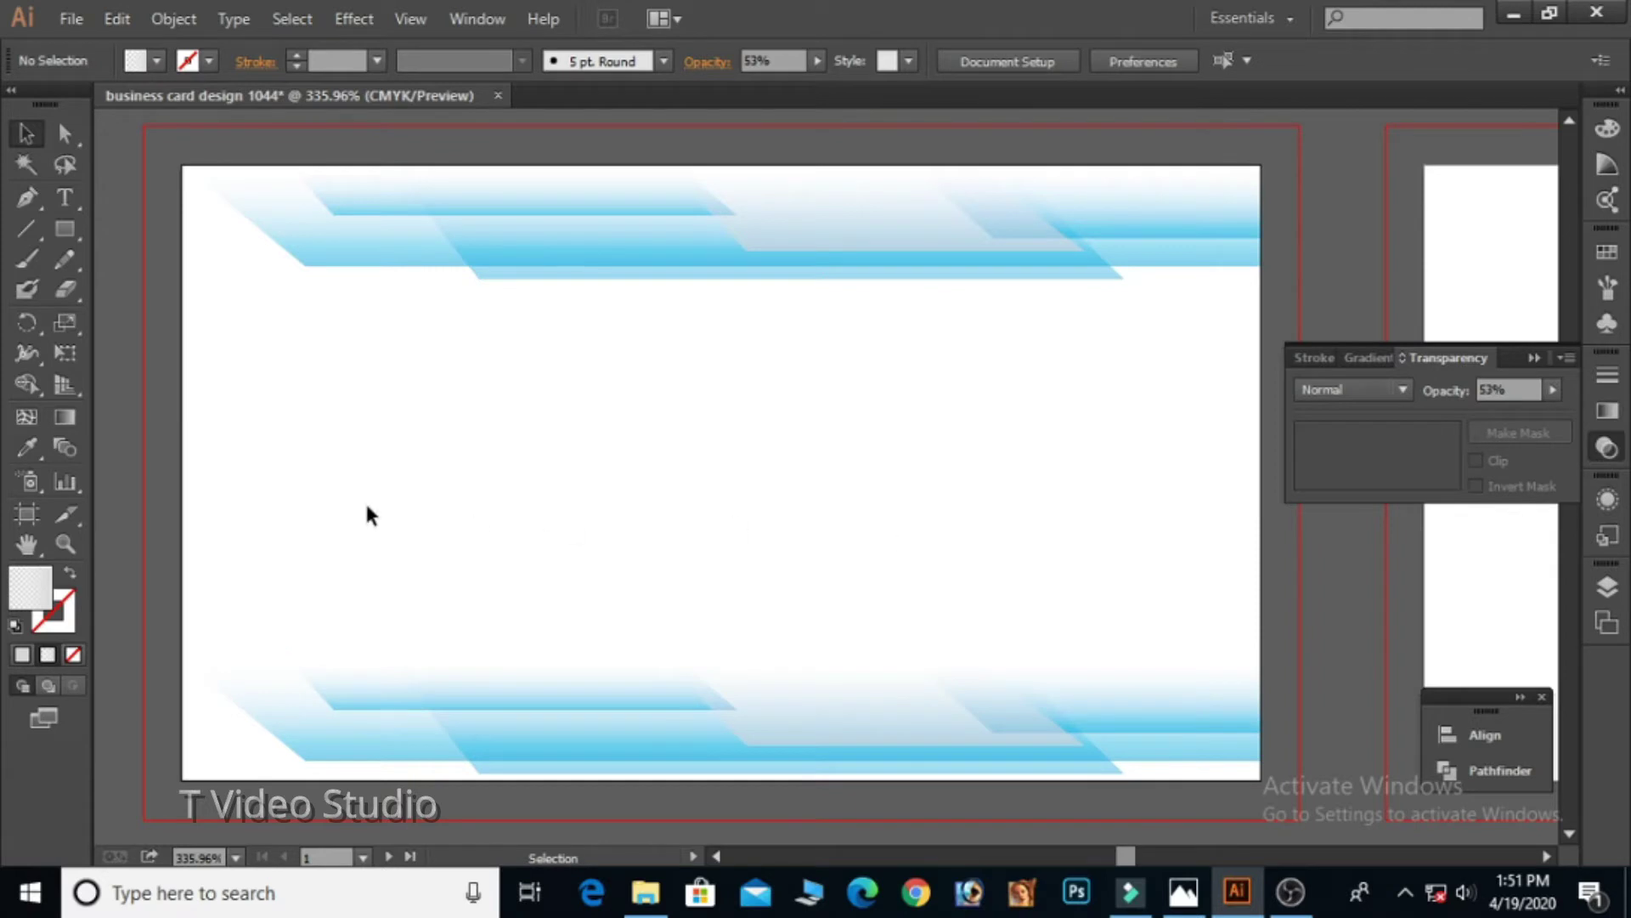
mouse_move(367, 514)
mouse_down()
mouse_move(655, 702)
mouse_move(1224, 838)
mouse_up()
right_click(1109, 704)
click(1209, 441)
drag(909, 695, 910, 702)
drag(721, 668, 720, 783)
click(823, 540)
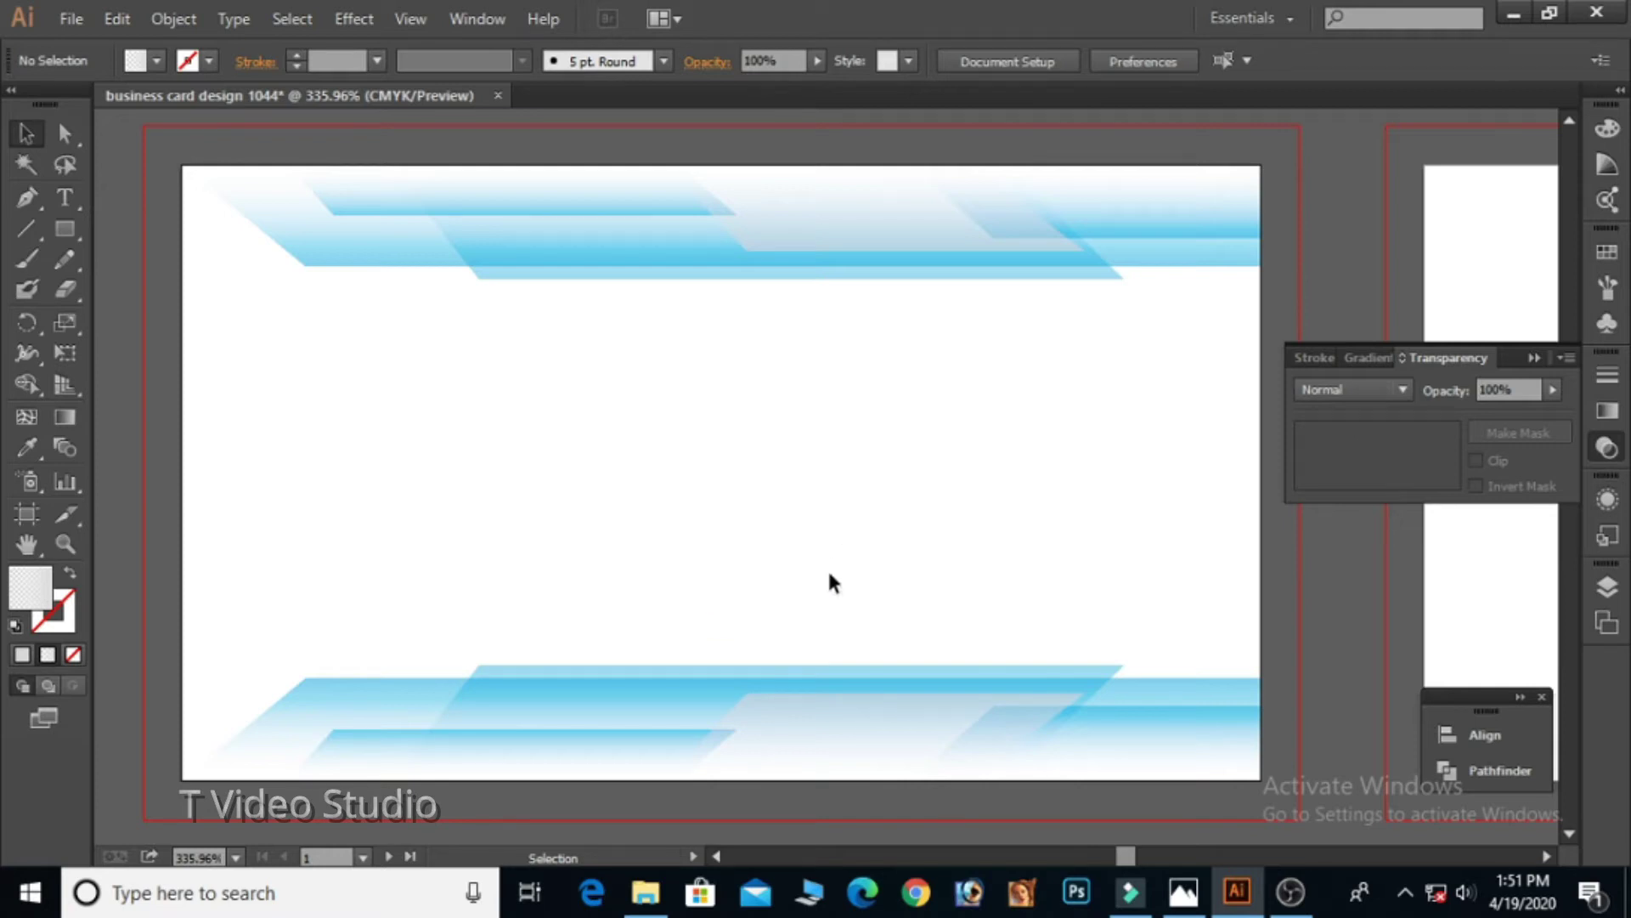
Step: Ungroup the footer shapes and copy the grey parallelogram into the card's lower-left corner
ctrl+alt+click(824, 480)
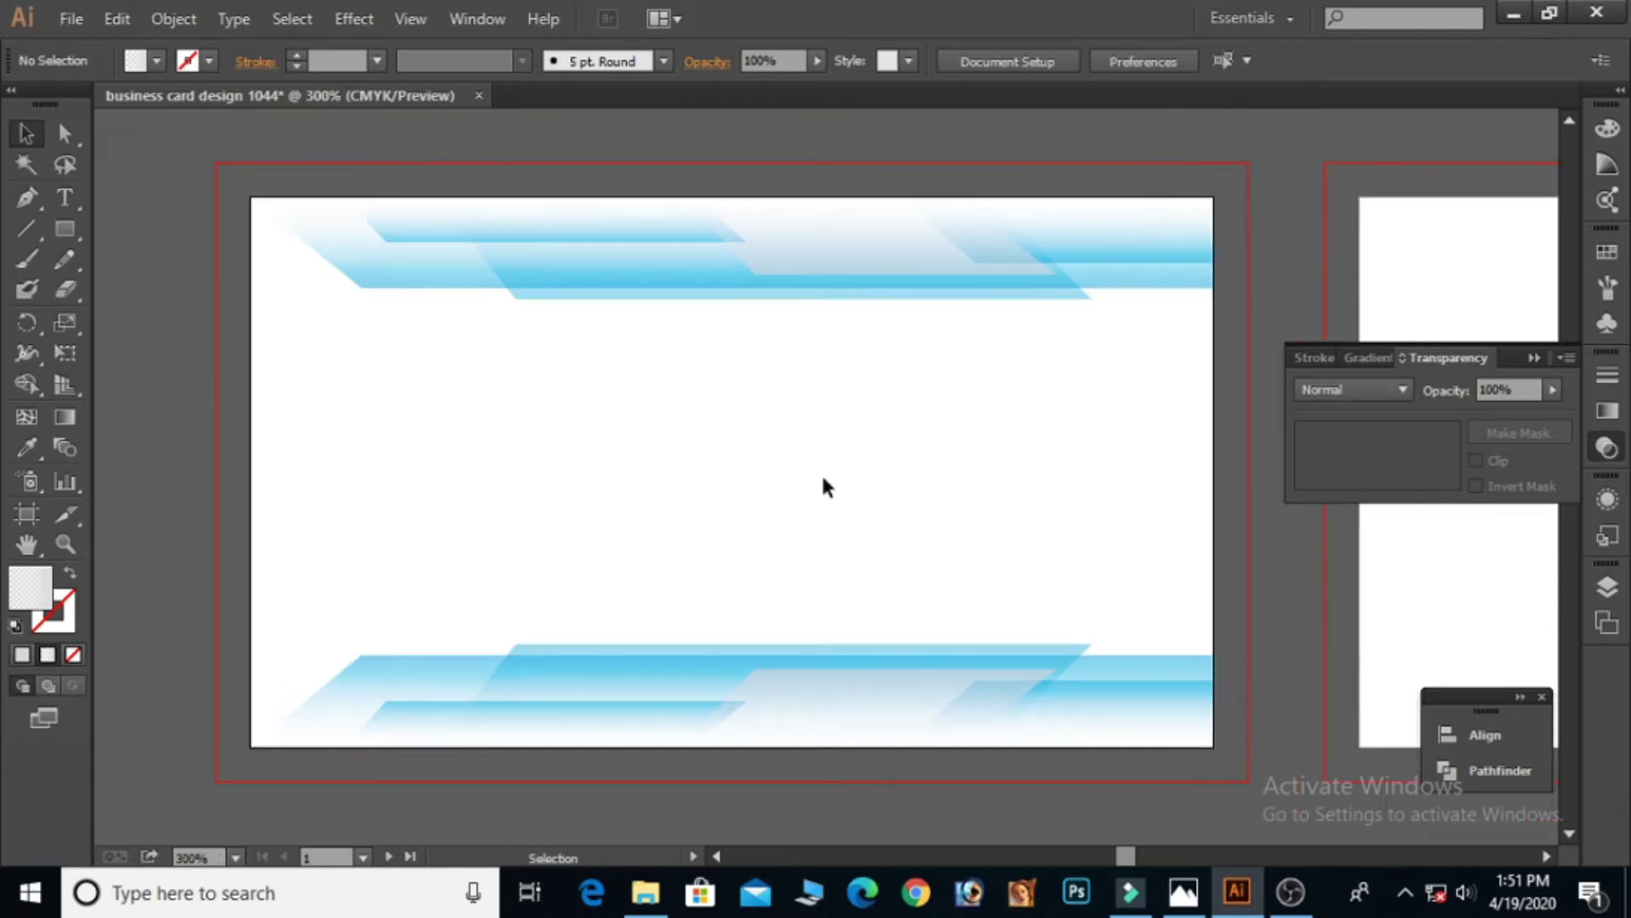
ctrl+alt+click(804, 463)
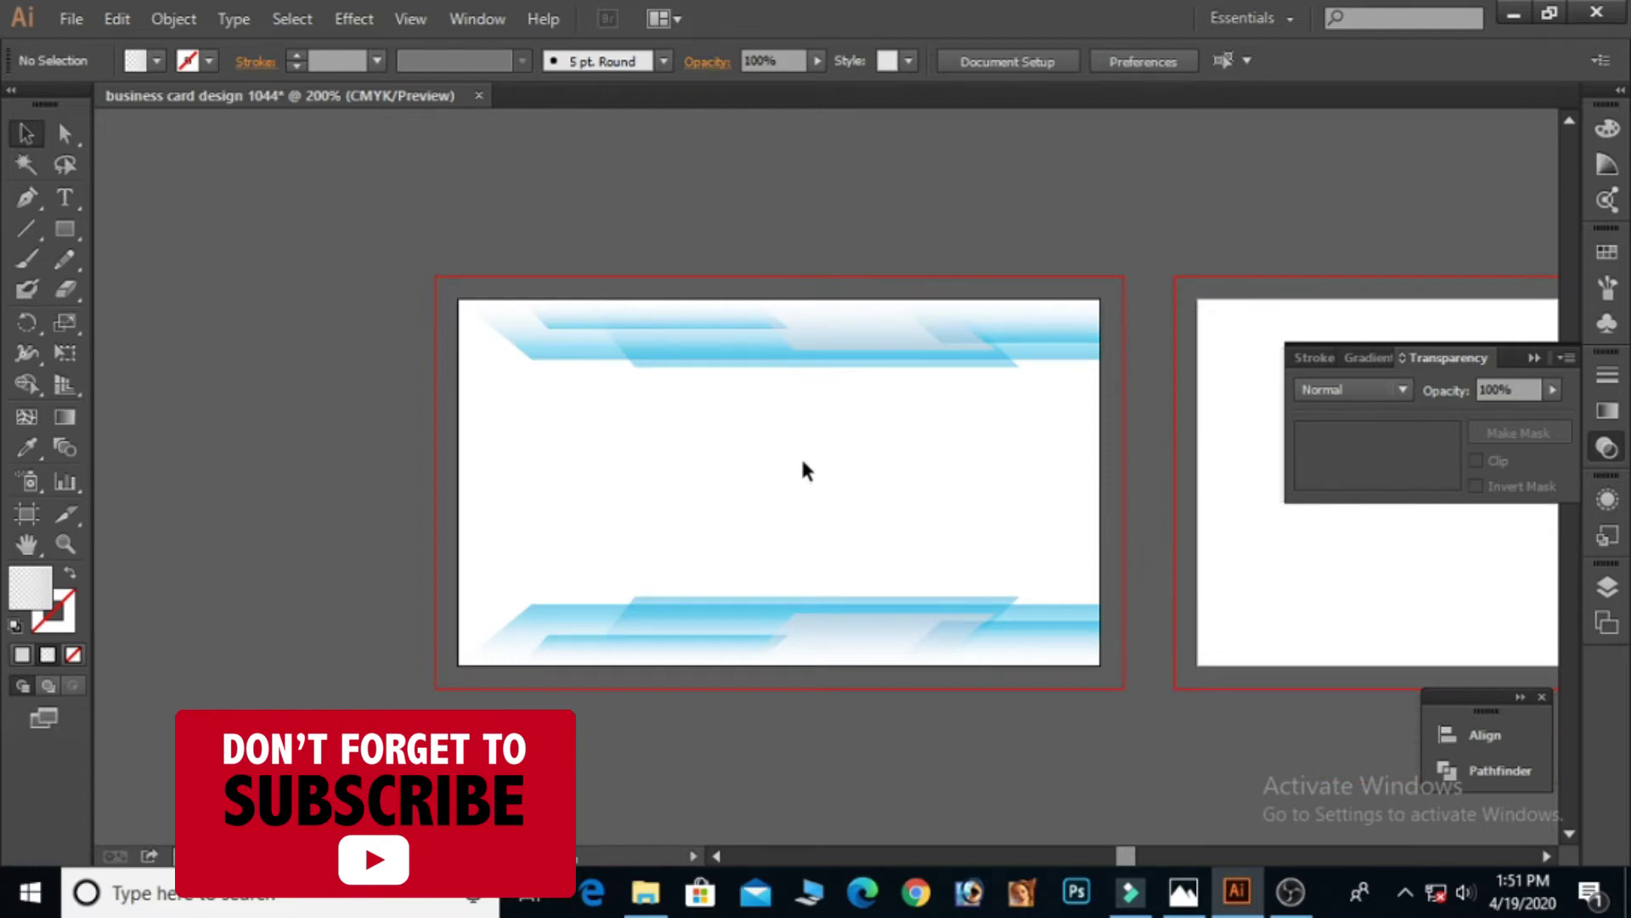
click(873, 621)
right_click(874, 620)
click(954, 510)
click(900, 561)
drag(859, 615, 476, 652)
click(515, 498)
Step: Select both light grey parallelograms at the card's lower-left corner and send them behind the blue footer bands
click(495, 648)
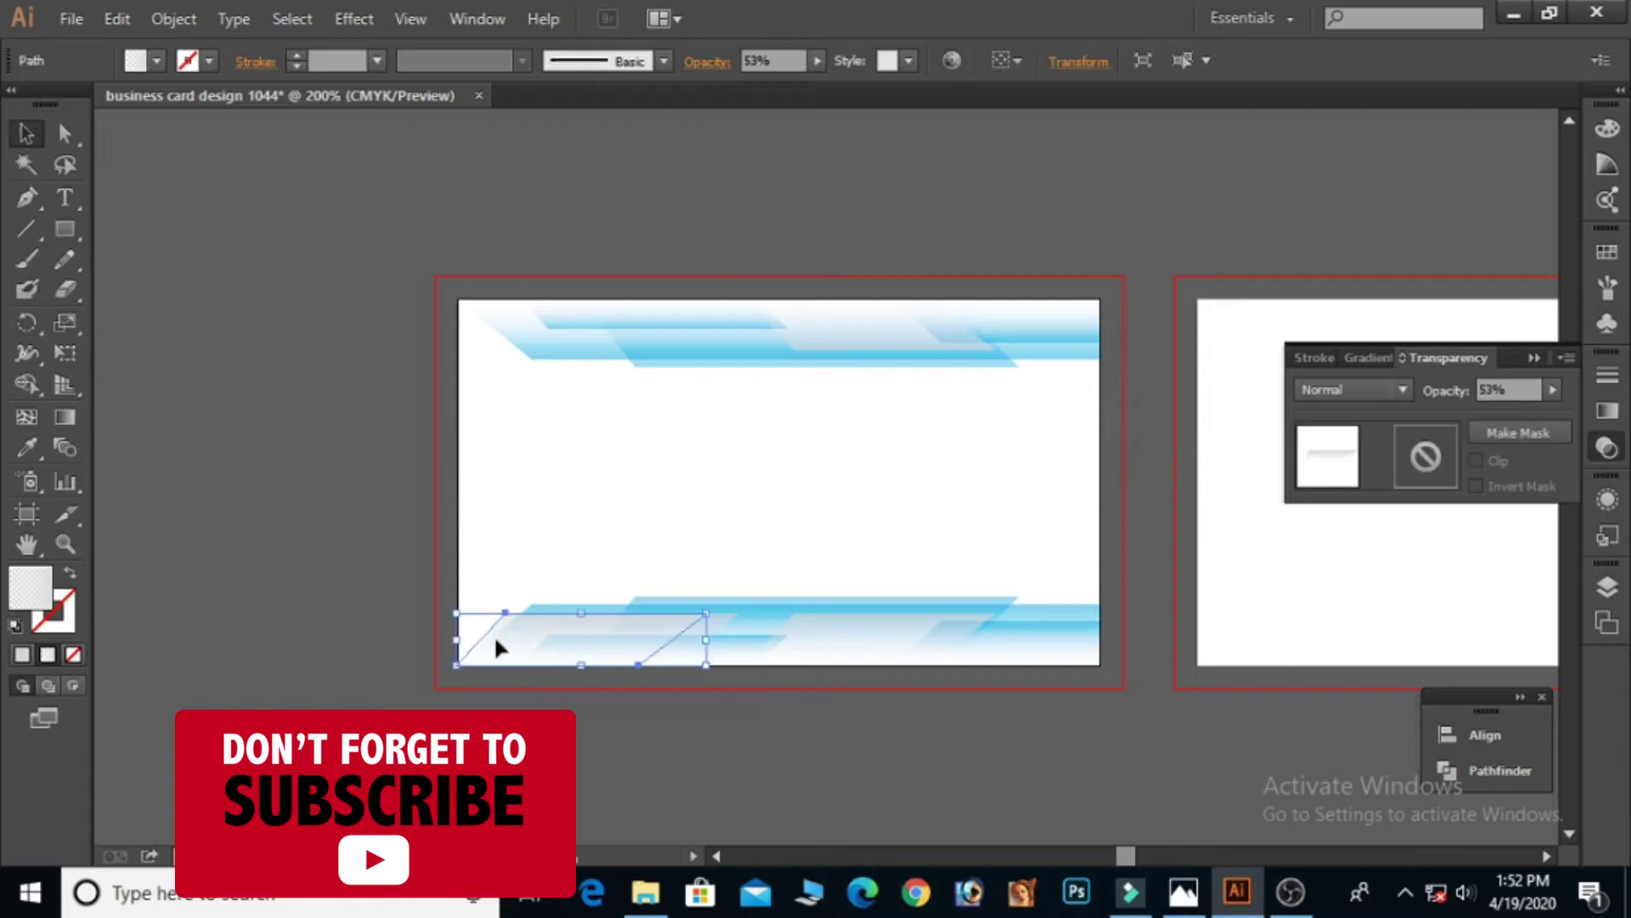
click(659, 664)
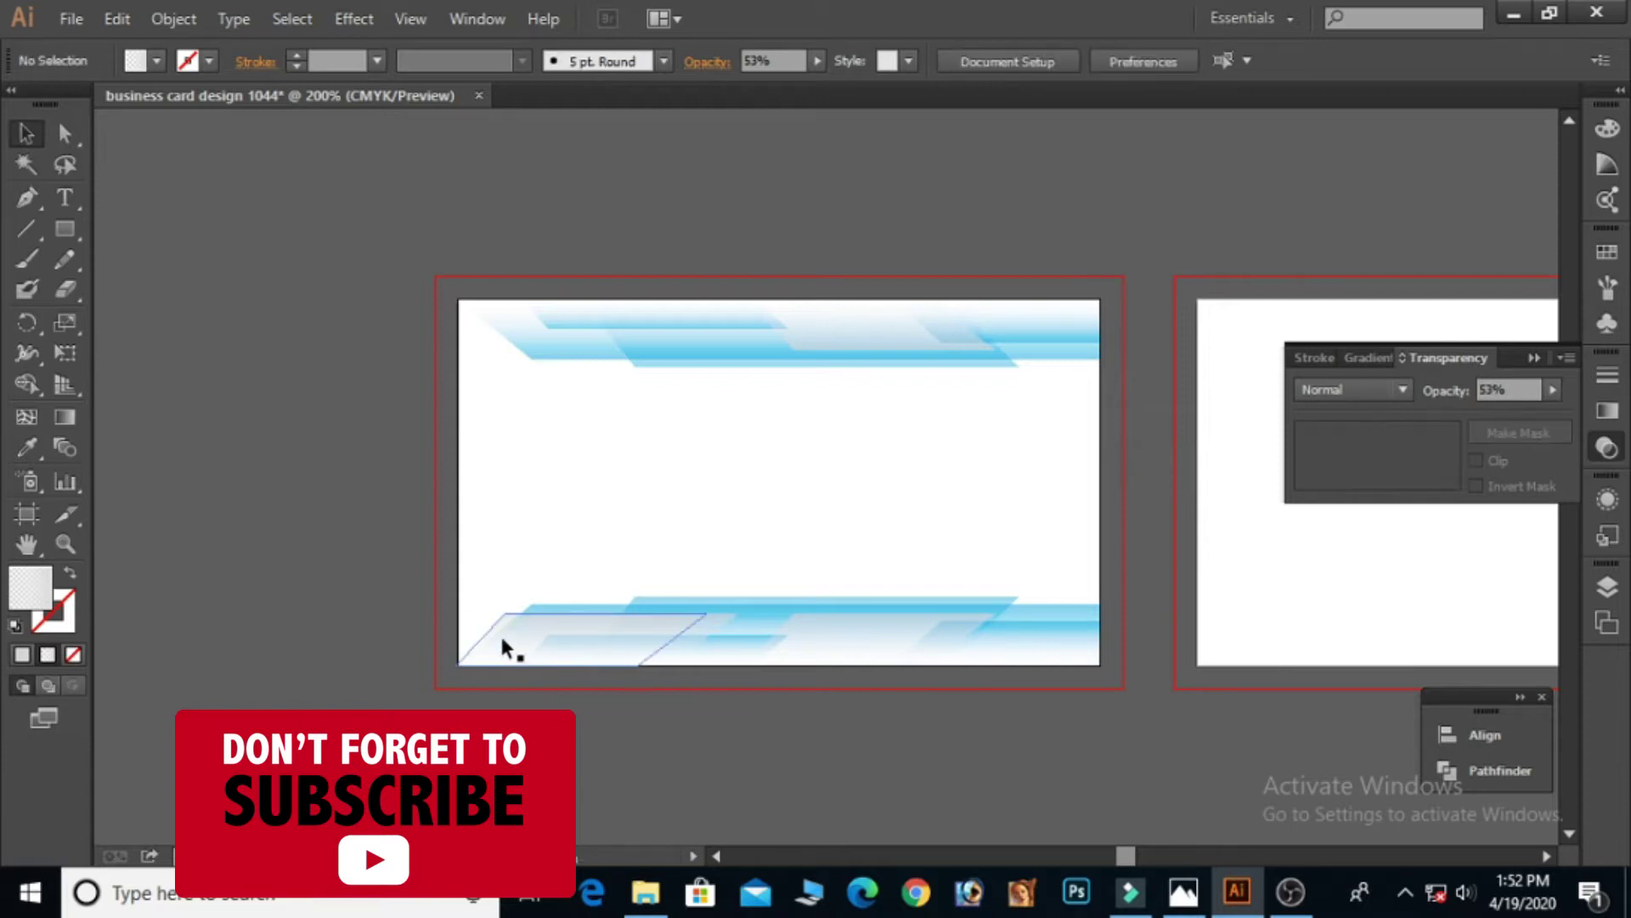
click(503, 639)
shift+click(669, 653)
right_click(656, 628)
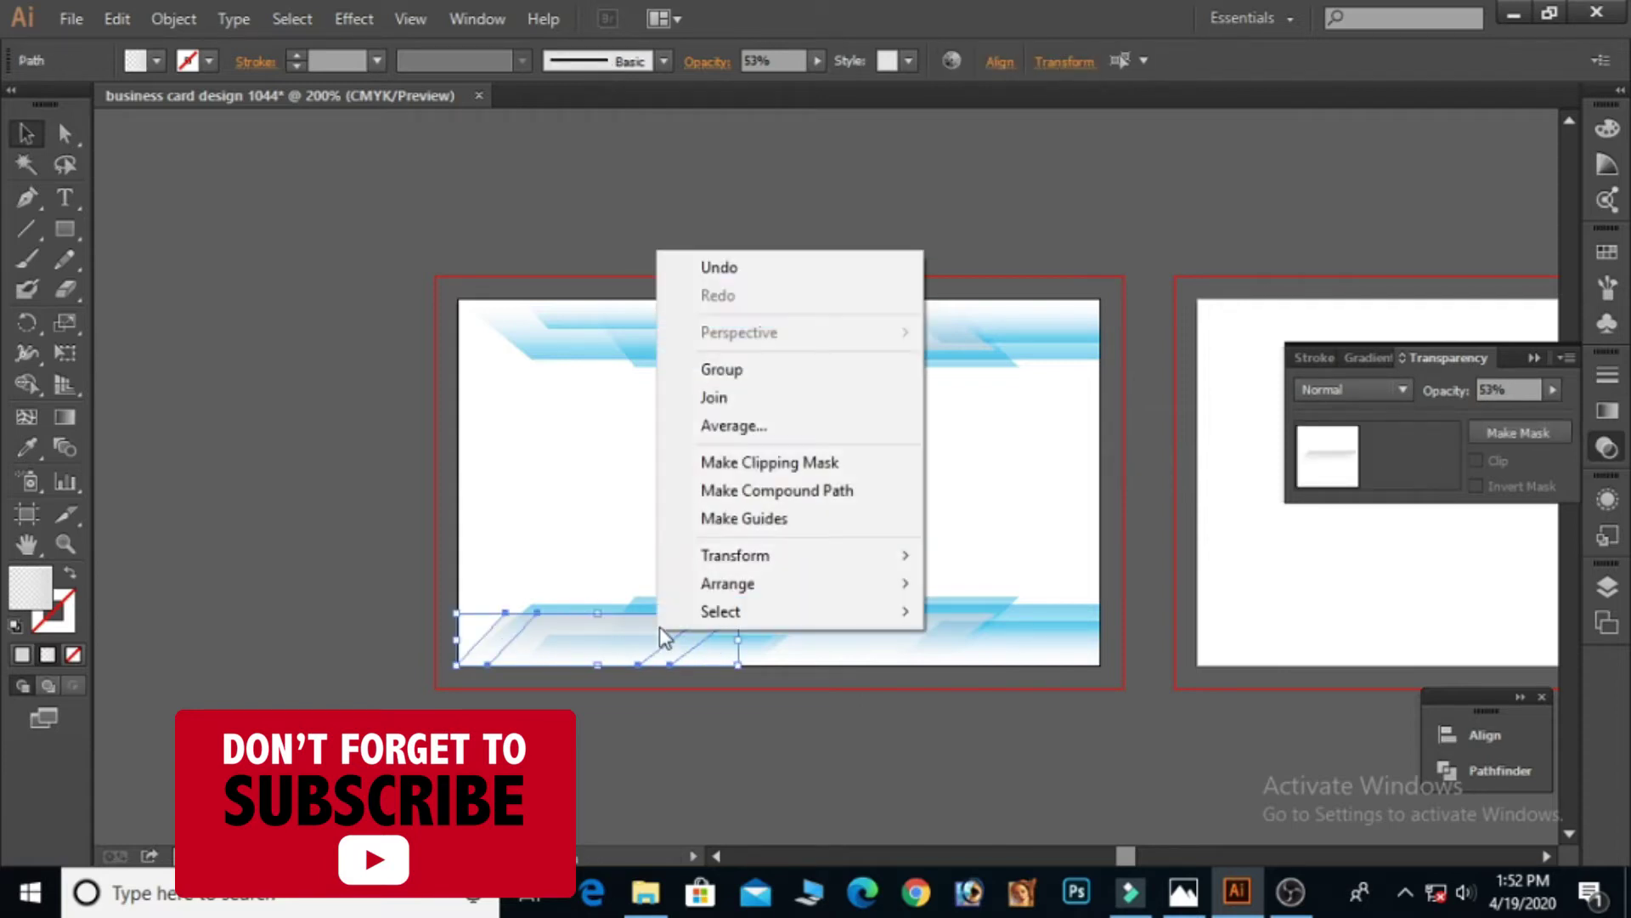
mouse_move(807, 583)
click(1038, 637)
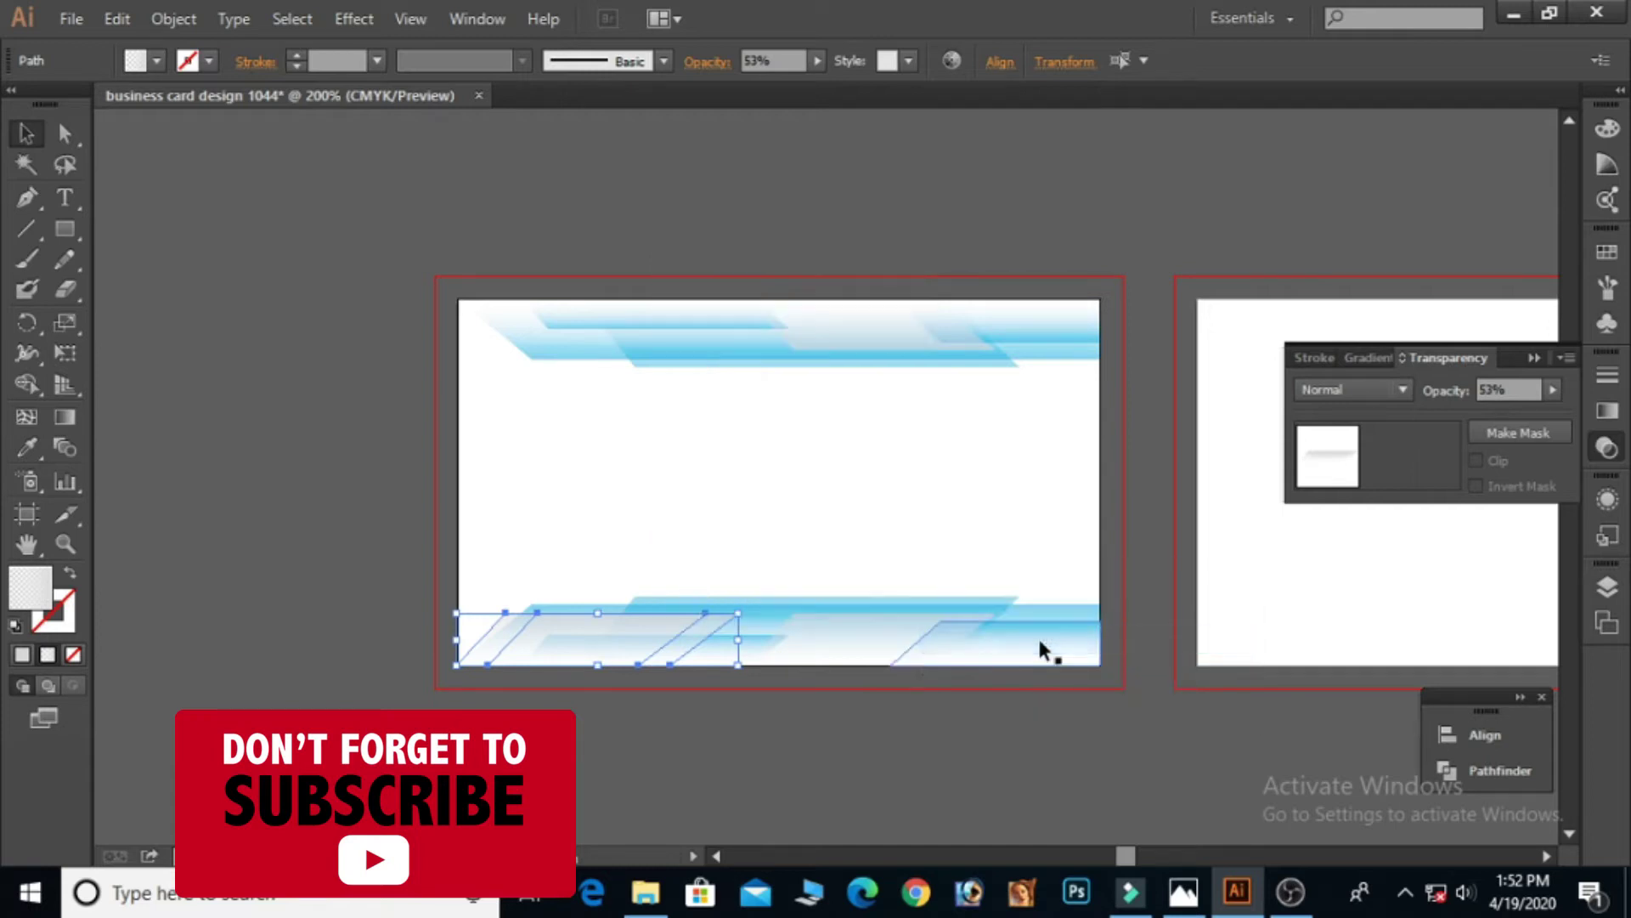
key(a)
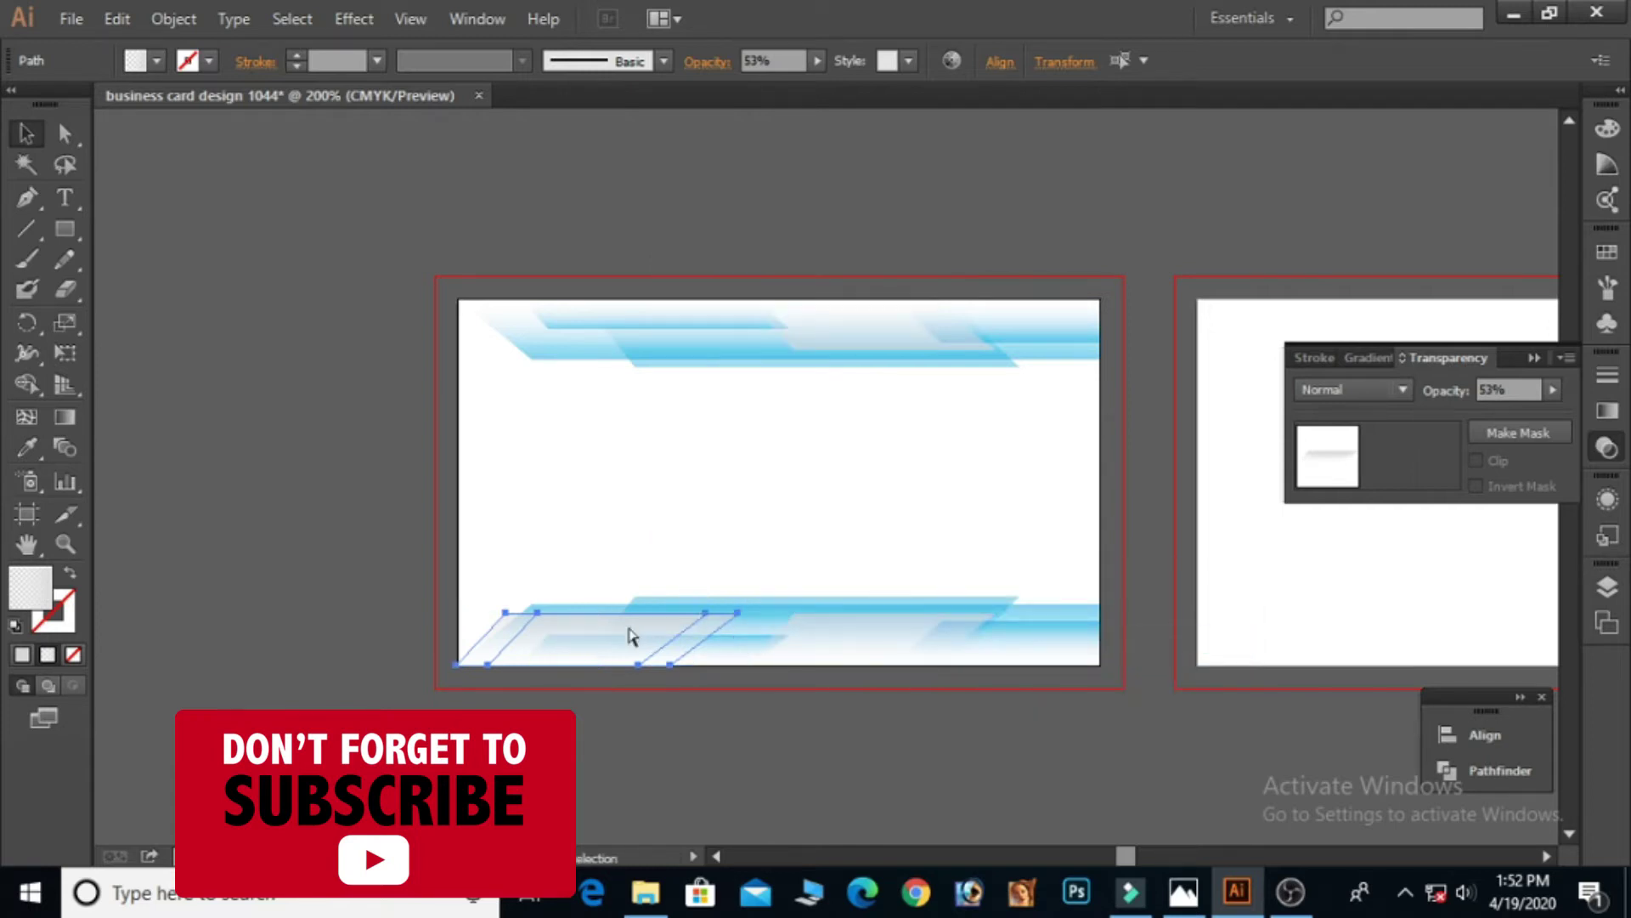
click(654, 493)
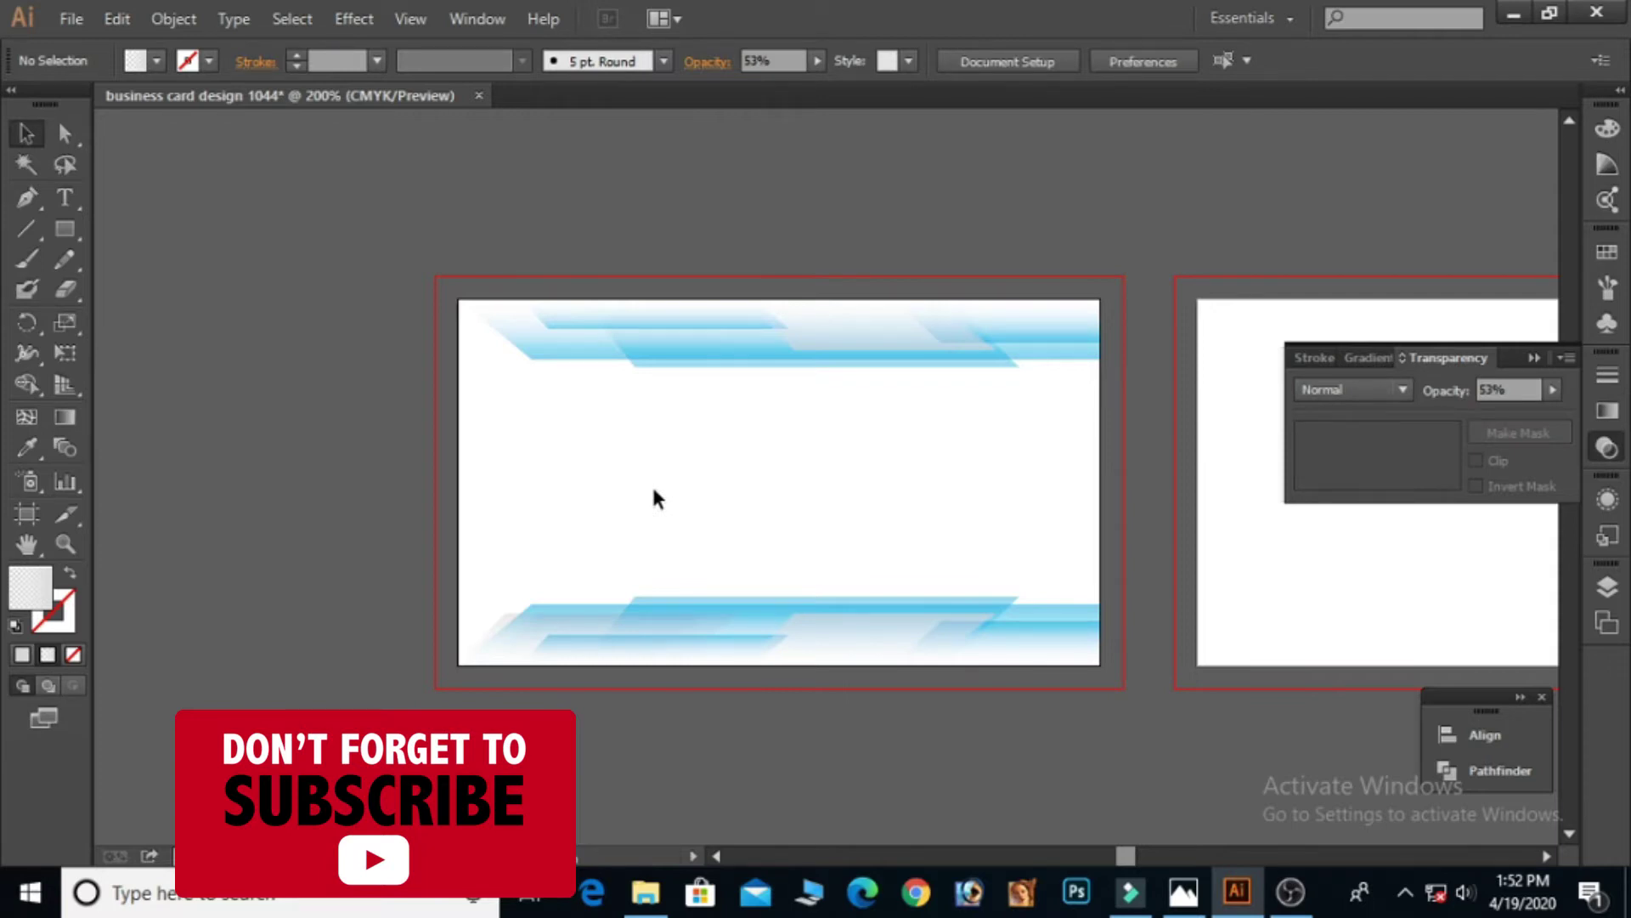
Step: Copy the header's grey parallelogram further left along the top edge and send the copy behind the blue bands
drag(887, 351, 760, 345)
right_click(760, 344)
mouse_move(989, 716)
click(1096, 787)
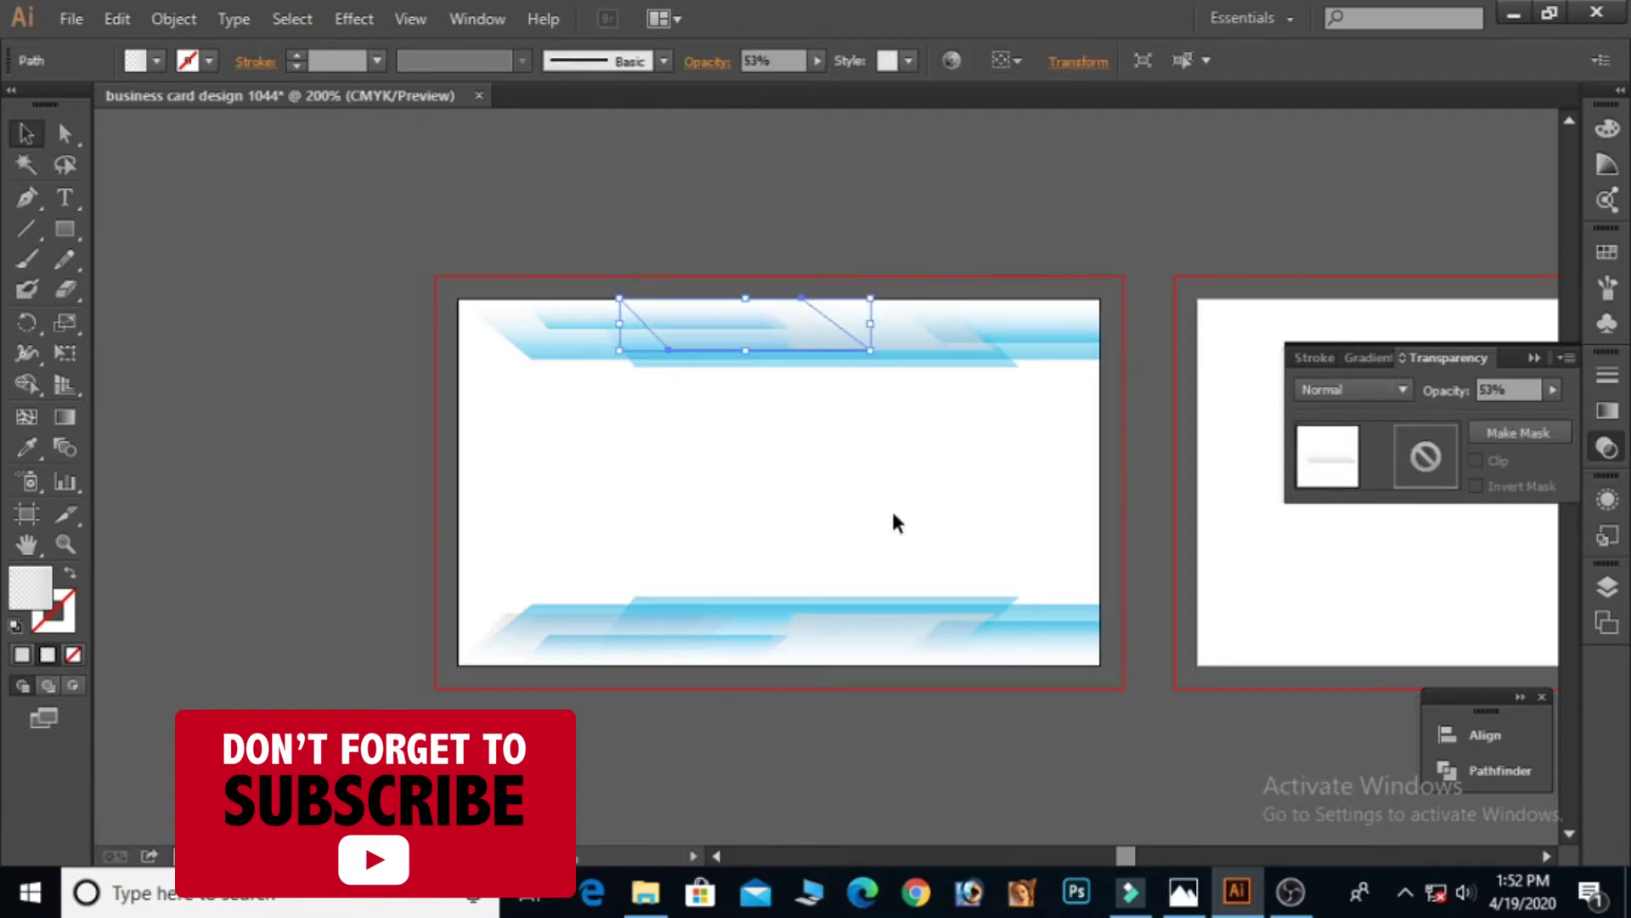
click(903, 520)
Step: Save the document as an Adobe Illustrator file named 1044 in the ID Card illustrator cc folder
click(64, 18)
click(143, 223)
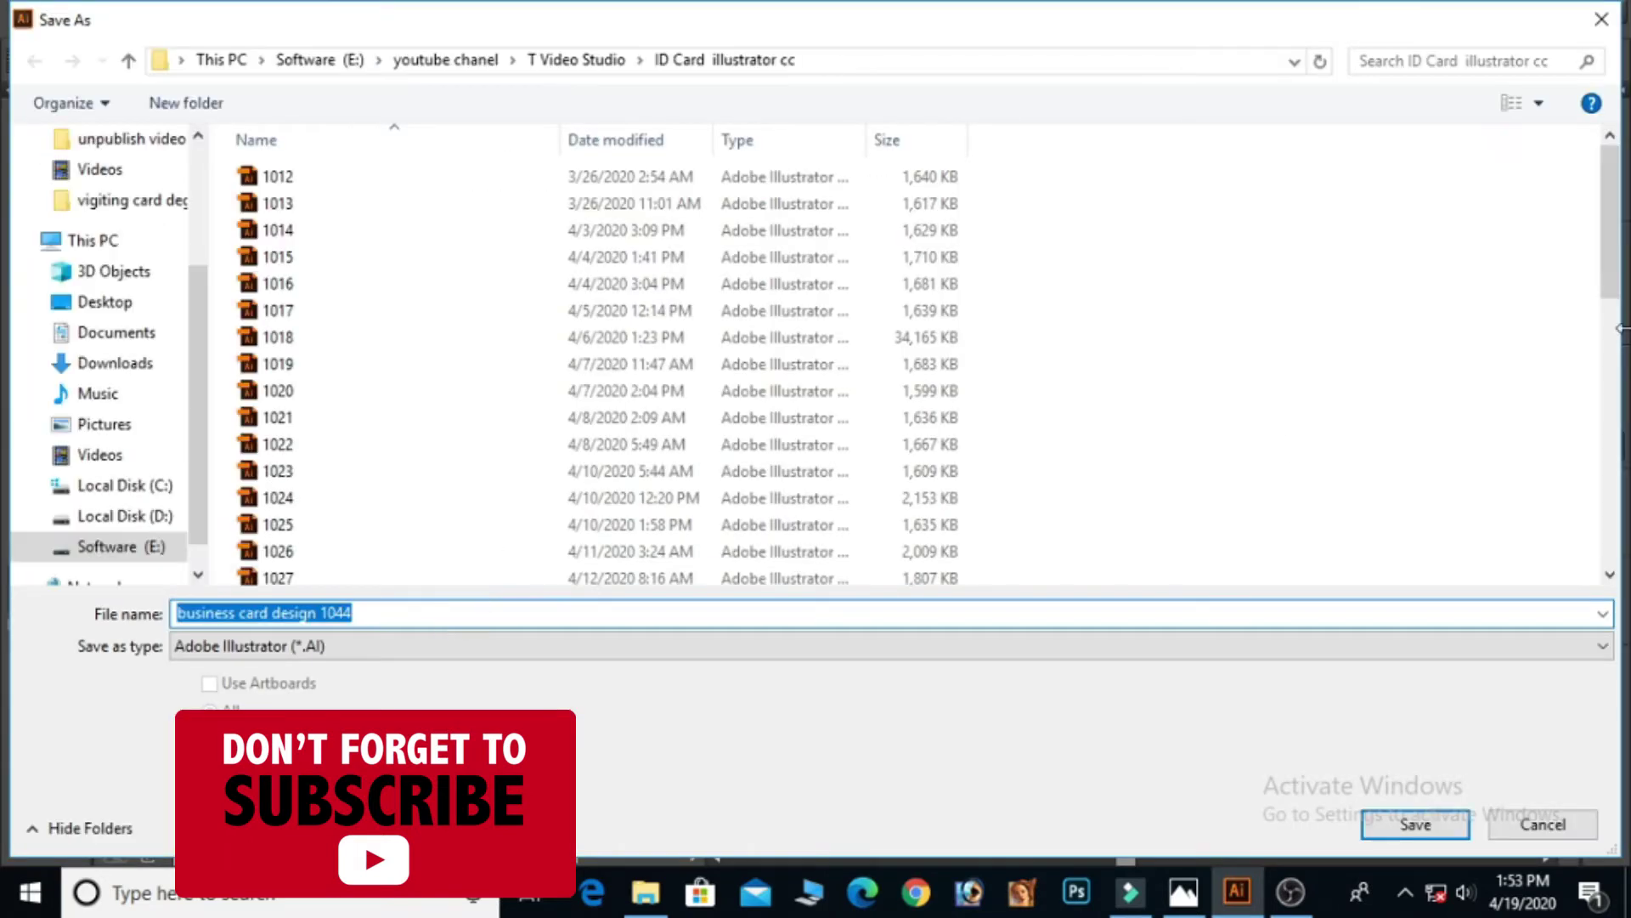
drag(1614, 236, 1614, 455)
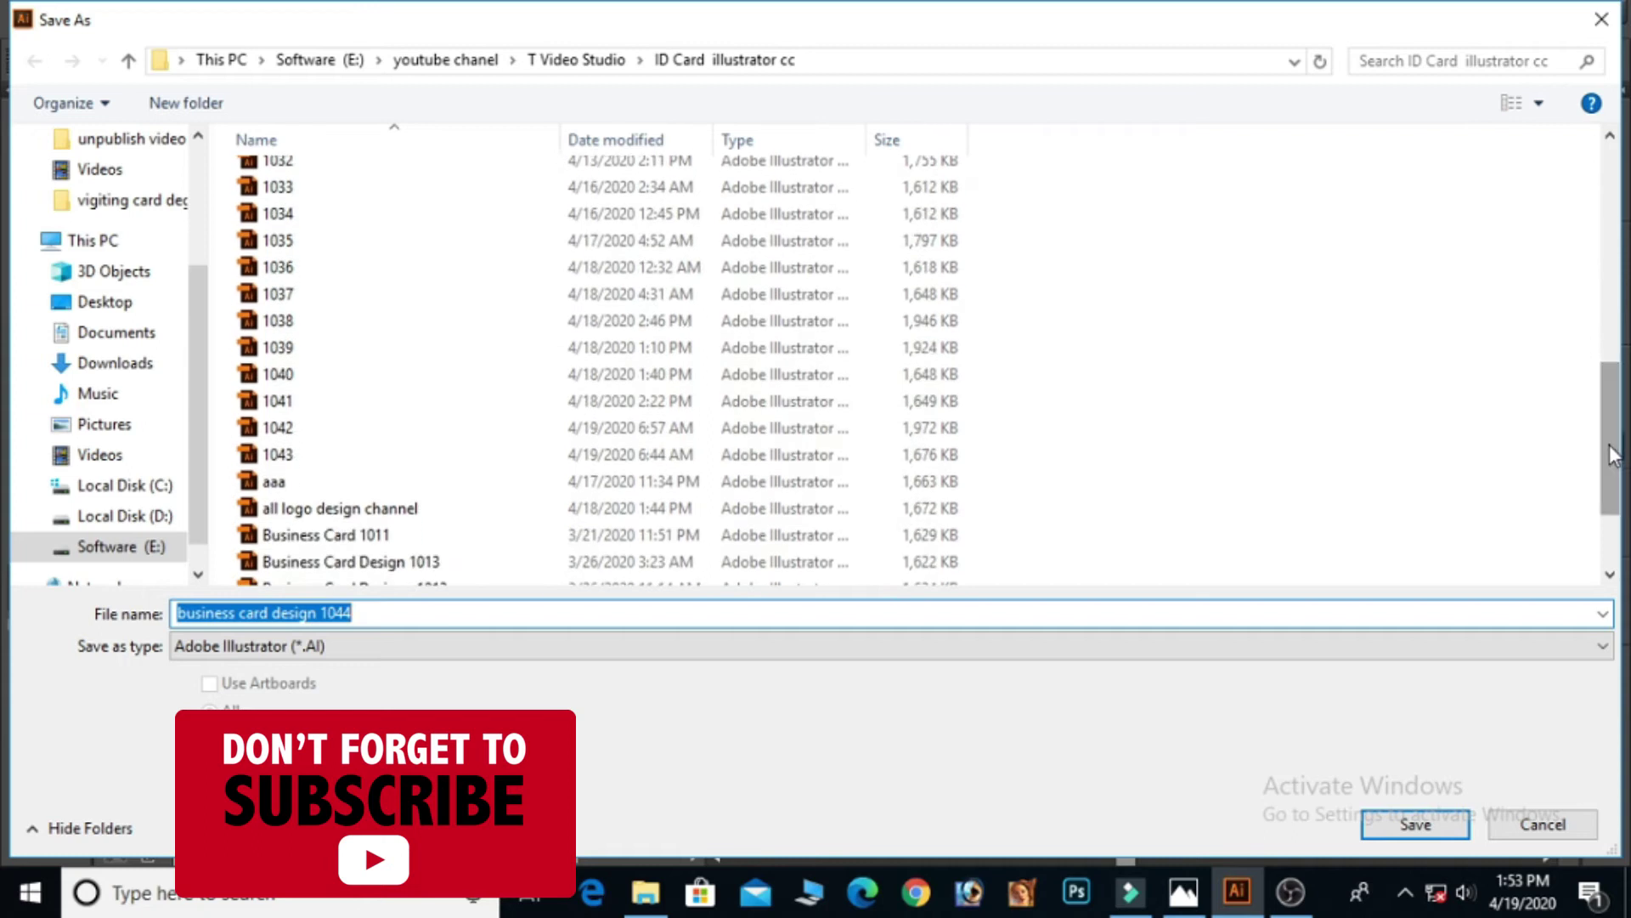
text(1044)
click(1414, 824)
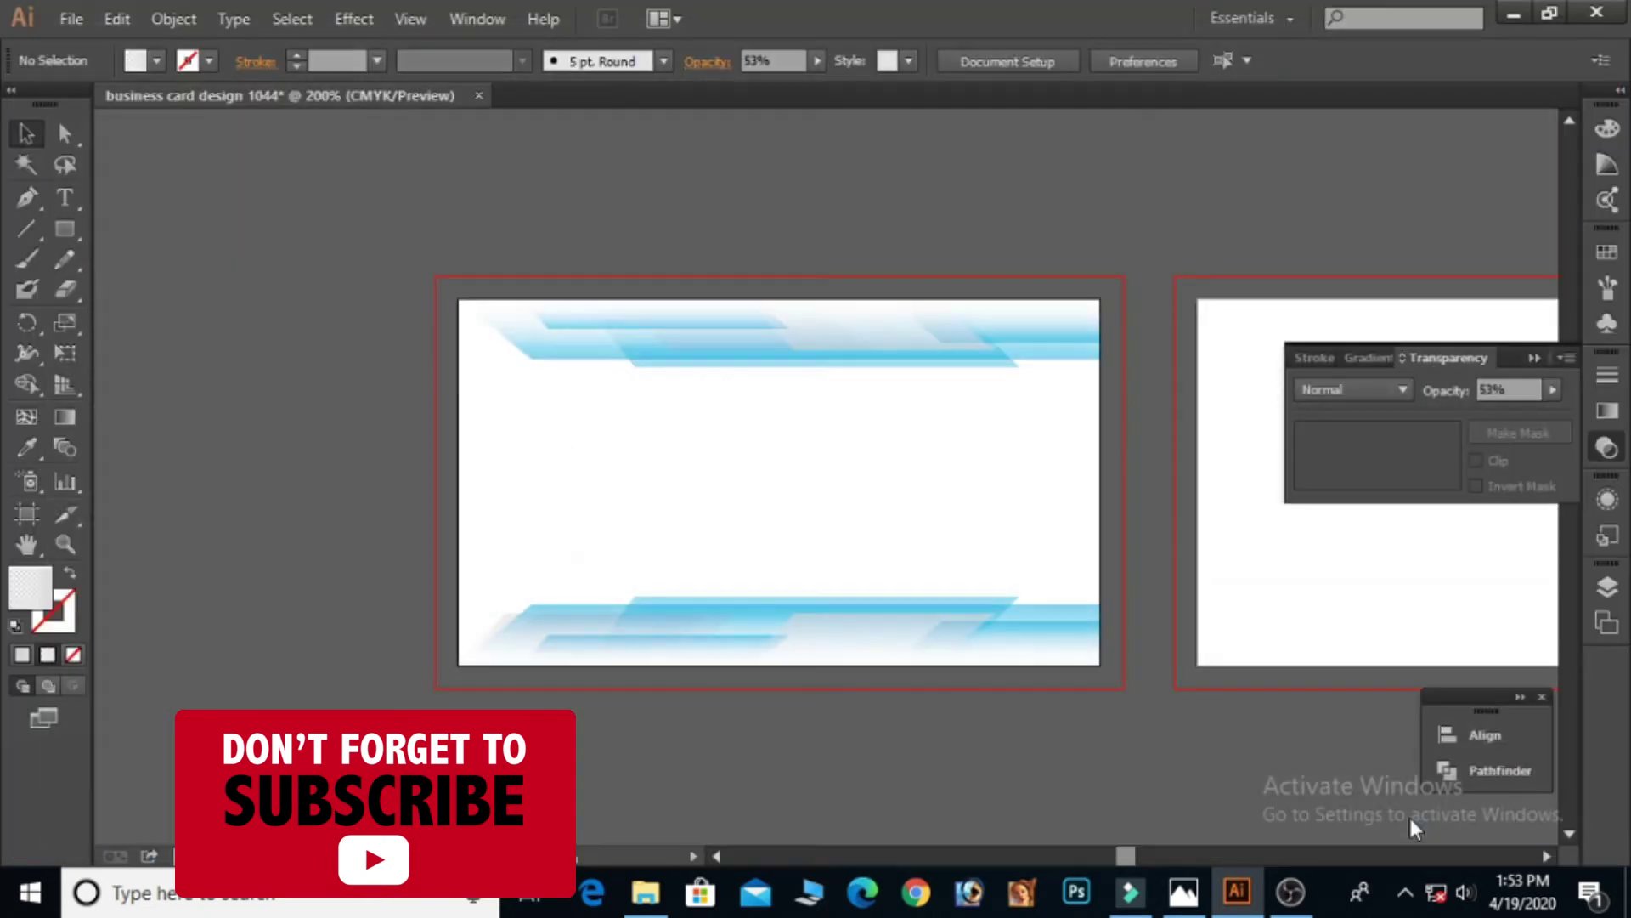
click(1351, 840)
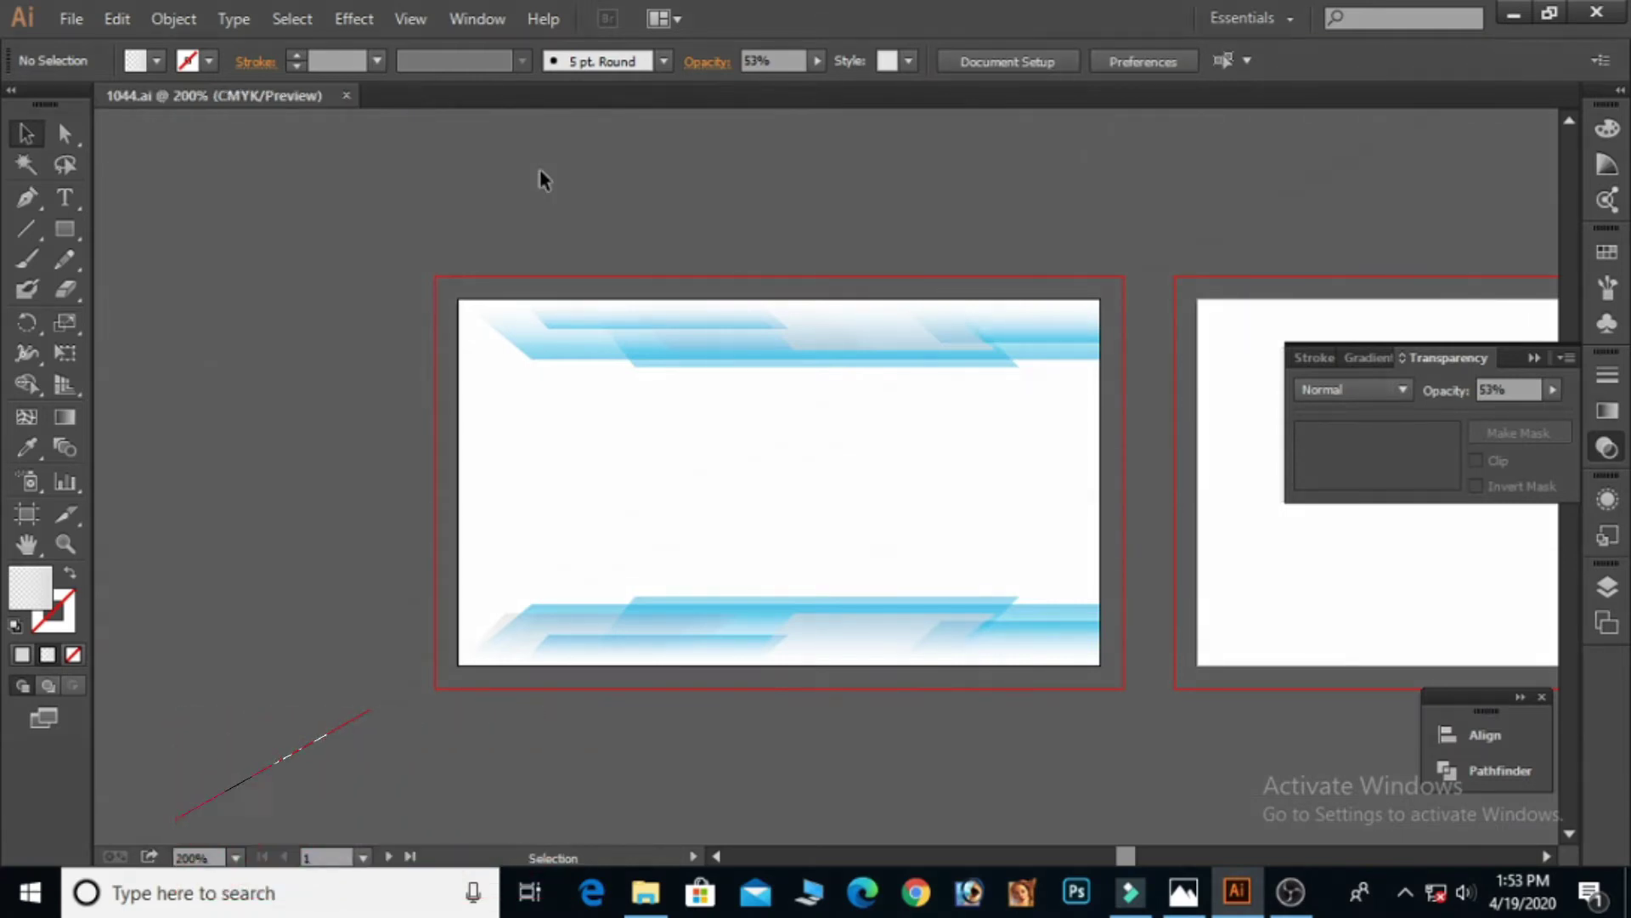
Step: Open the recent file Symbol All.ai and copy its business card text, icons, logos and QR codes
click(71, 19)
mouse_move(212, 132)
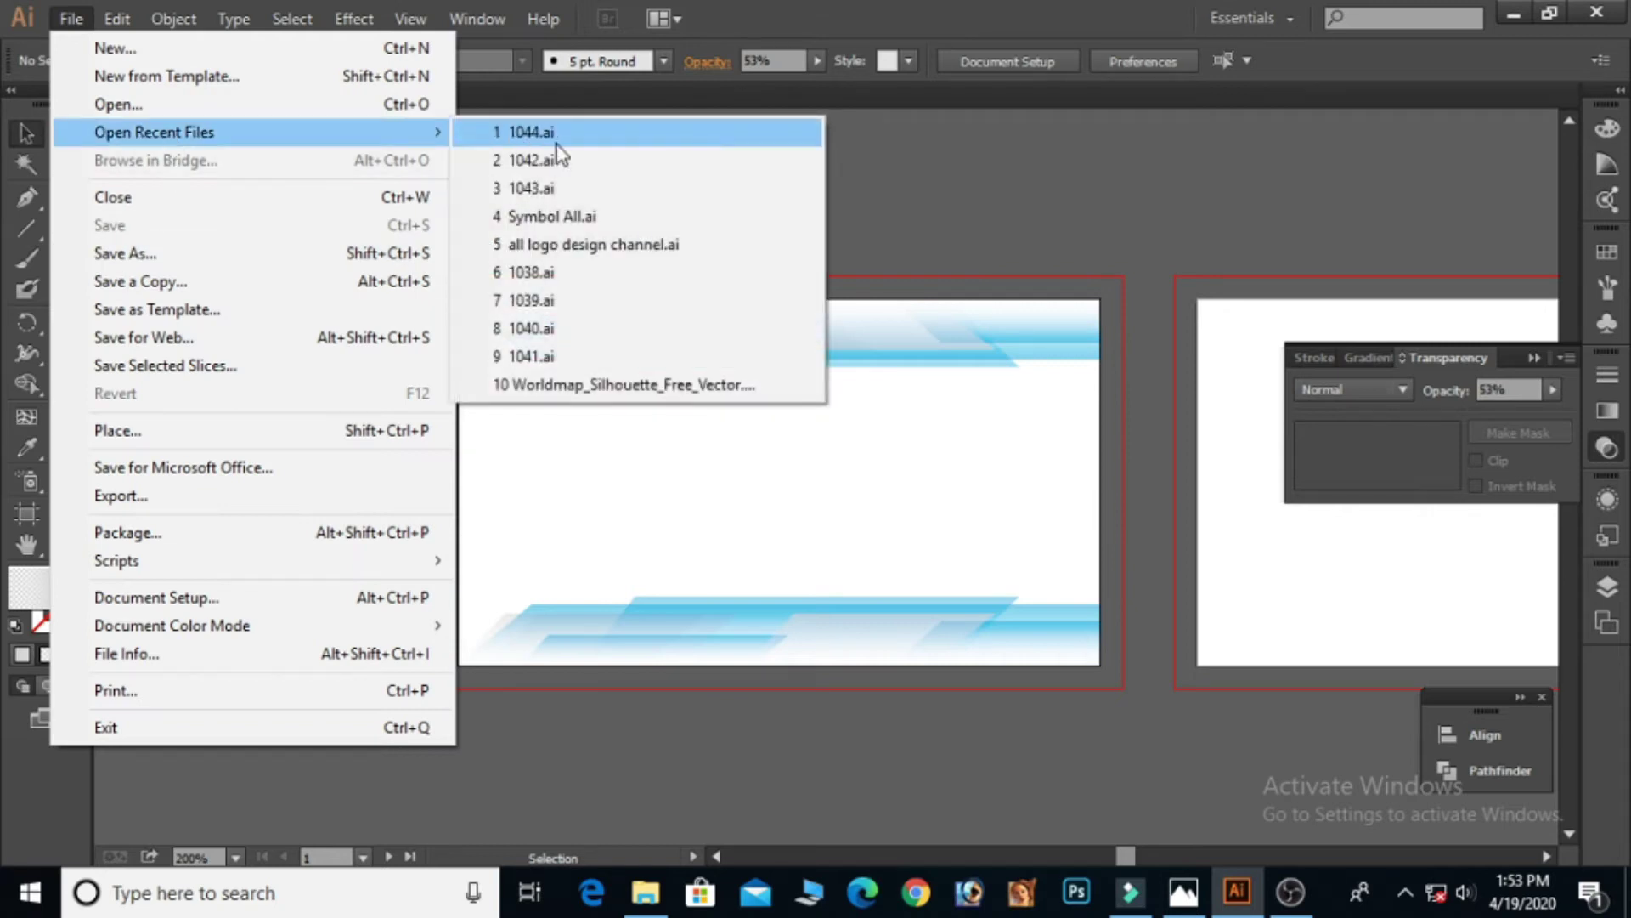
click(590, 222)
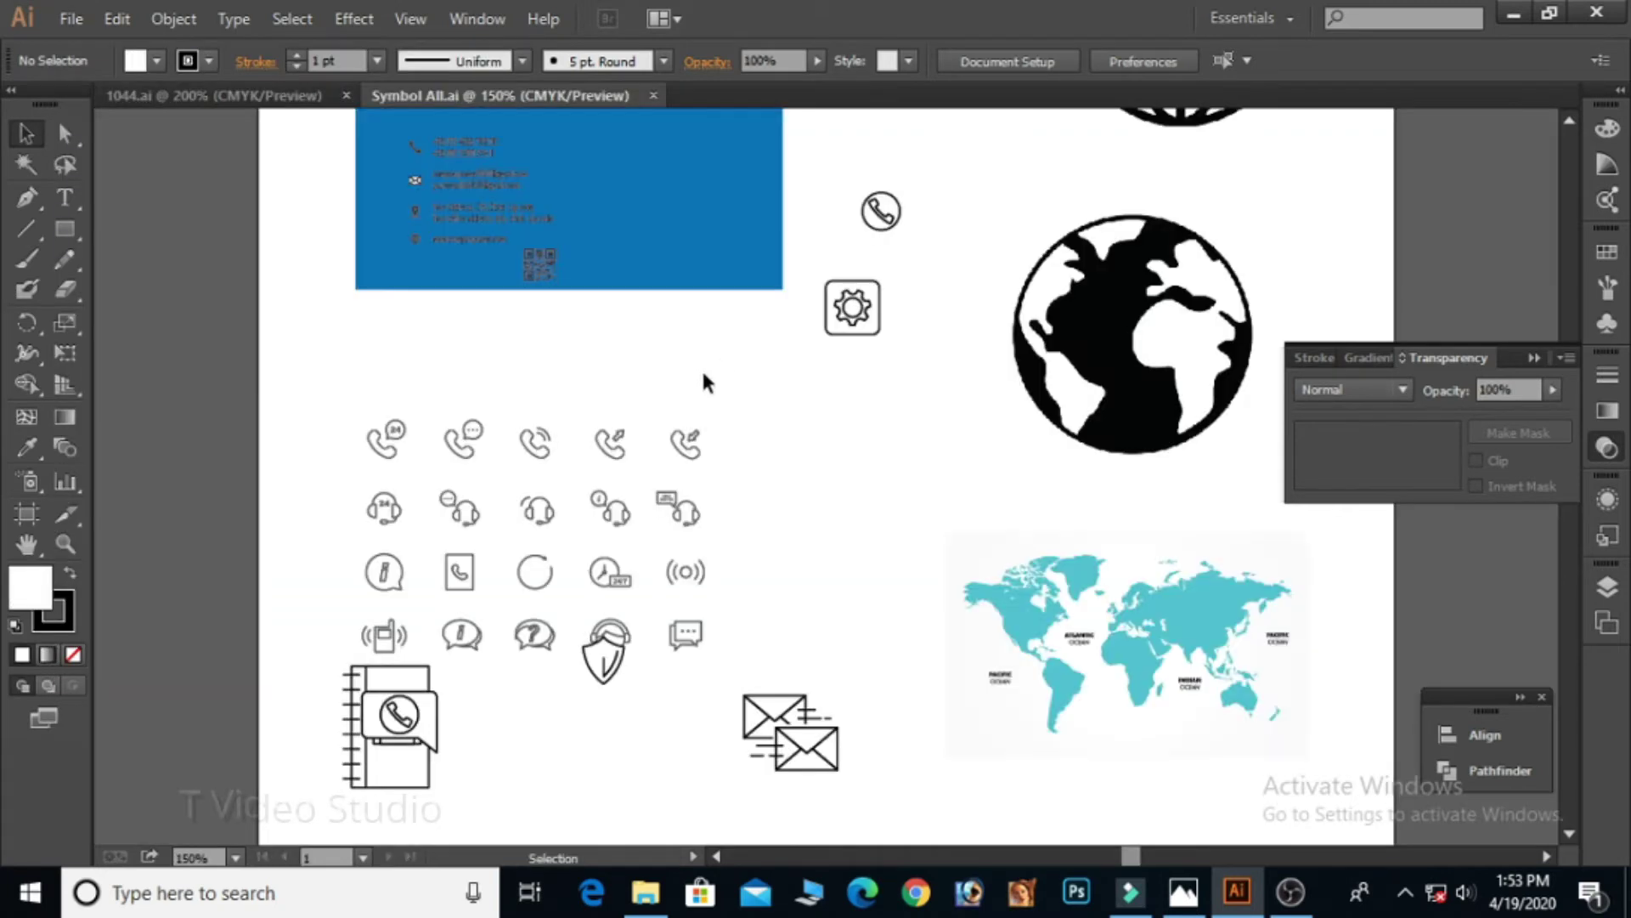
drag(661, 338, 780, 595)
drag(443, 128, 839, 559)
click(120, 23)
click(178, 121)
Step: Paste the copied elements beside the card in 1044.ai and move the coloured YOUR NAME / JOB POSITION text onto the card's left half
click(242, 96)
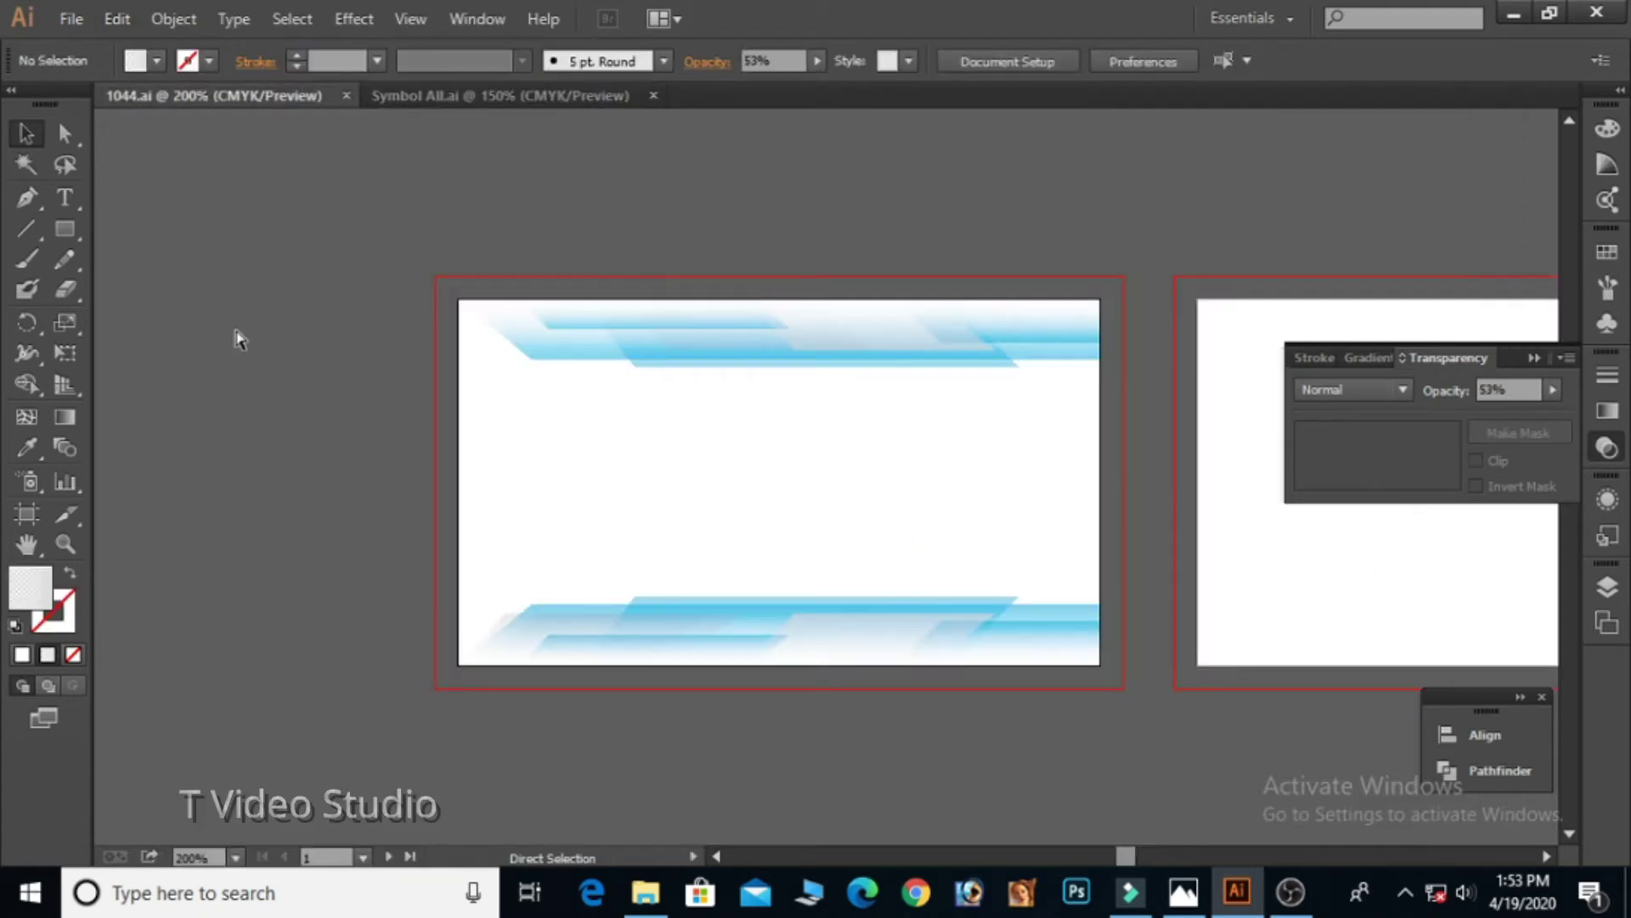
key(ctrl+v)
drag(1025, 239, 633, 293)
click(393, 273)
drag(160, 375, 812, 319)
click(907, 629)
Step: Change the font of the card's YOUR NAME / JOB POSITION text to Bebas Neue Regular
click(844, 355)
click(960, 60)
text(b)
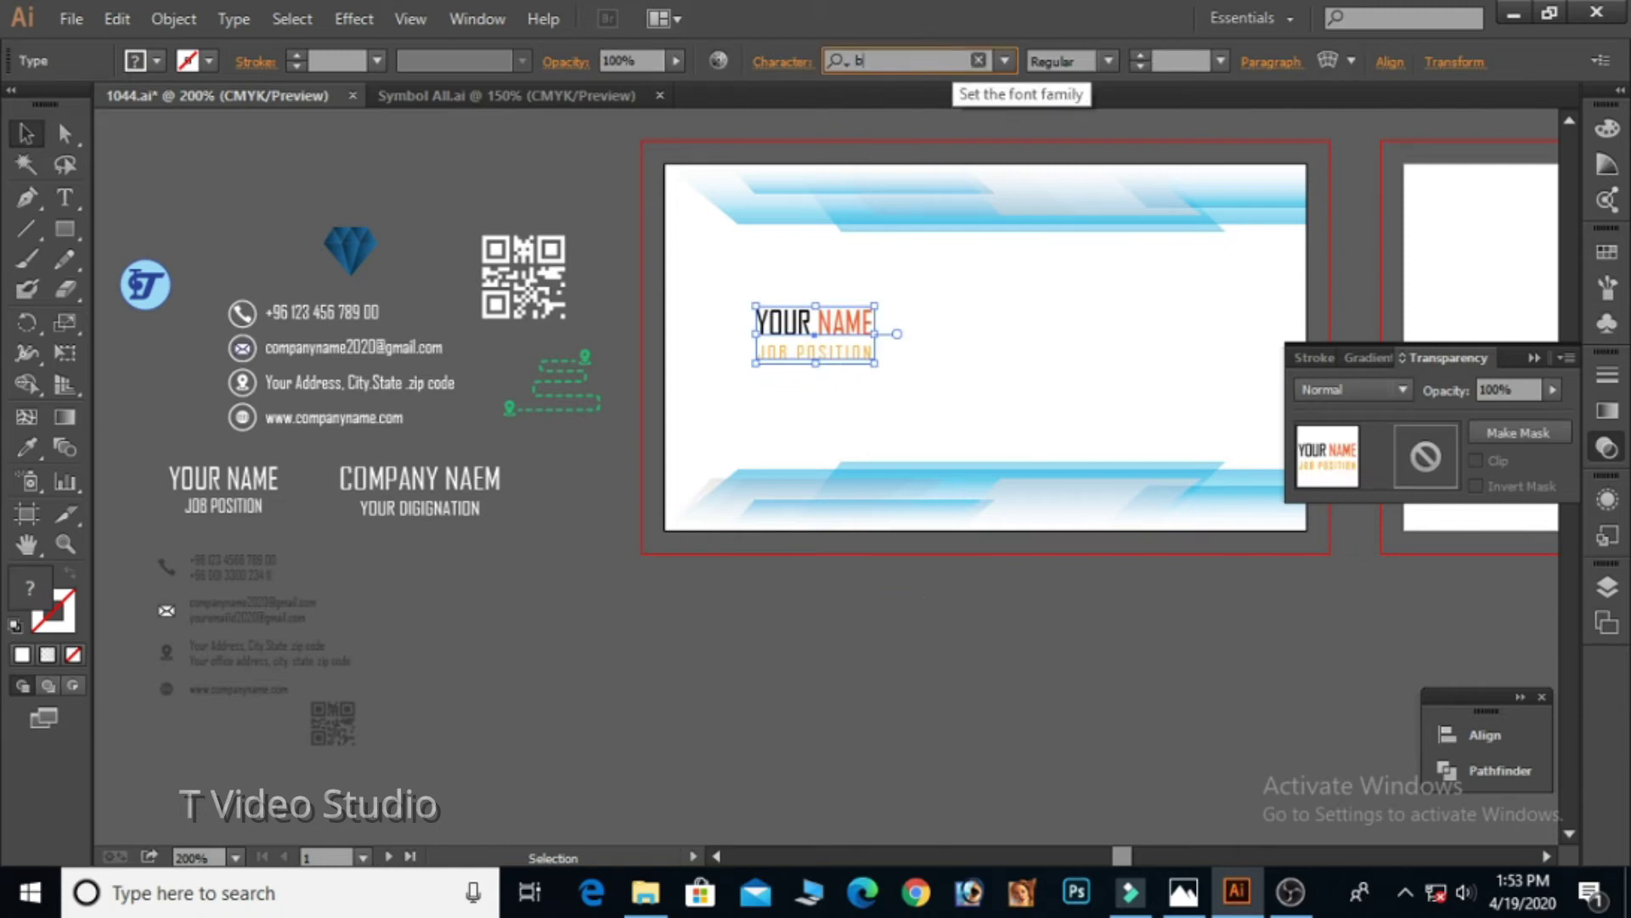
key(Down)
key(Down)
key(Down)
key(Down)
key(Return)
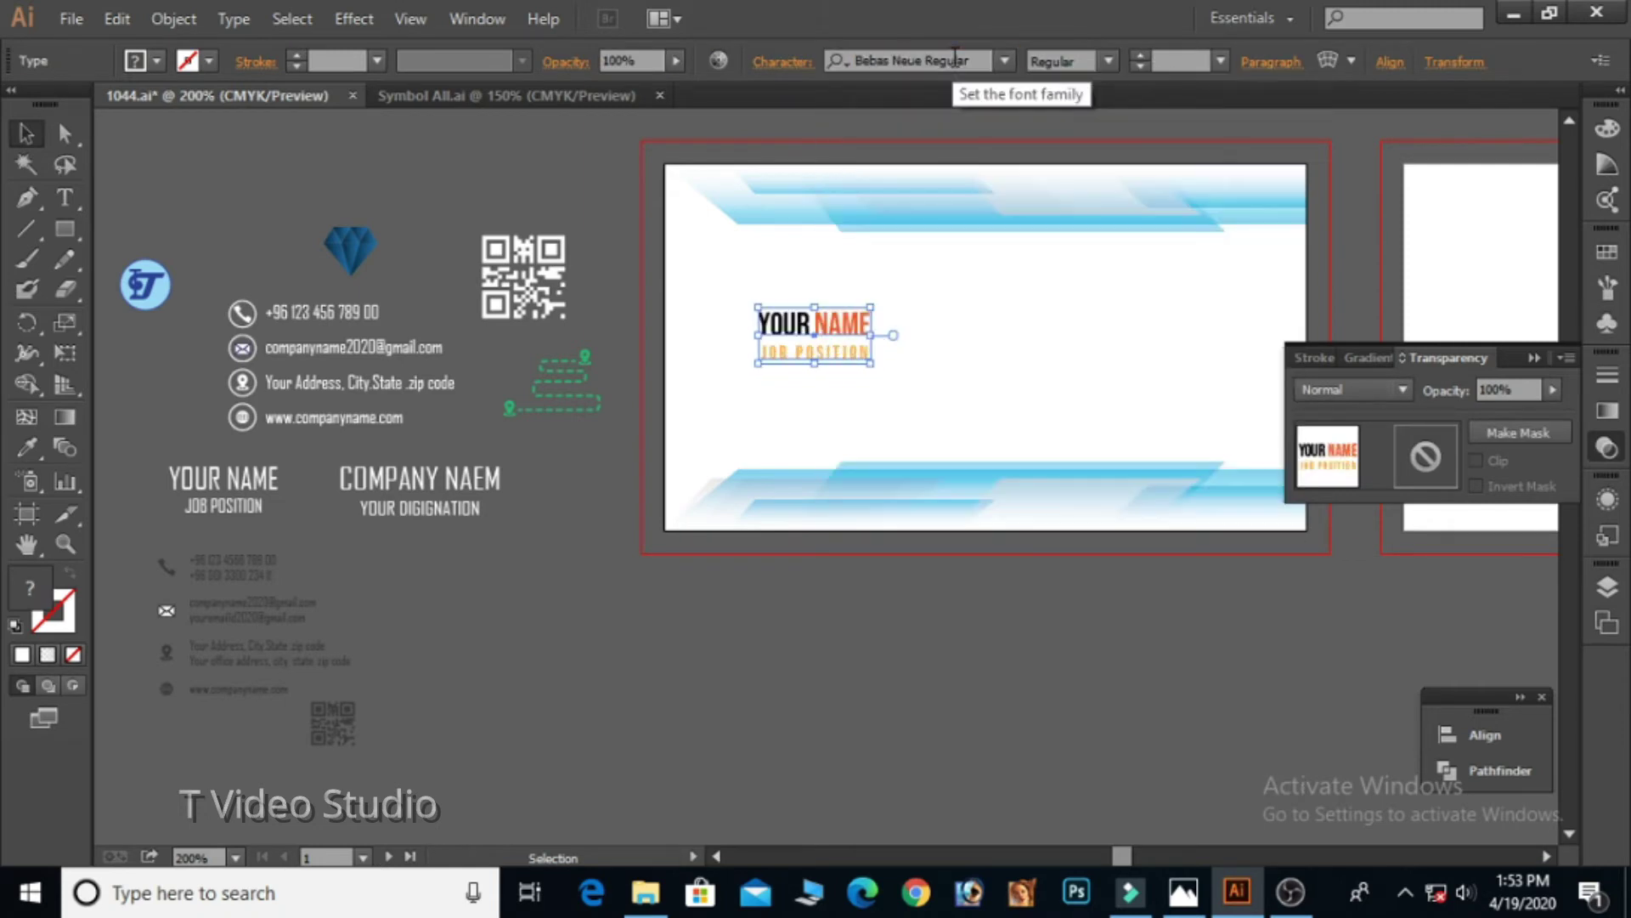
click(502, 159)
Step: Enlarge the card's YOUR NAME / JOB POSITION text slightly and nudge it vertically into place
click(859, 356)
drag(871, 364, 884, 370)
click(902, 391)
click(843, 356)
key(Down)
key(Down)
key(Down)
key(Down)
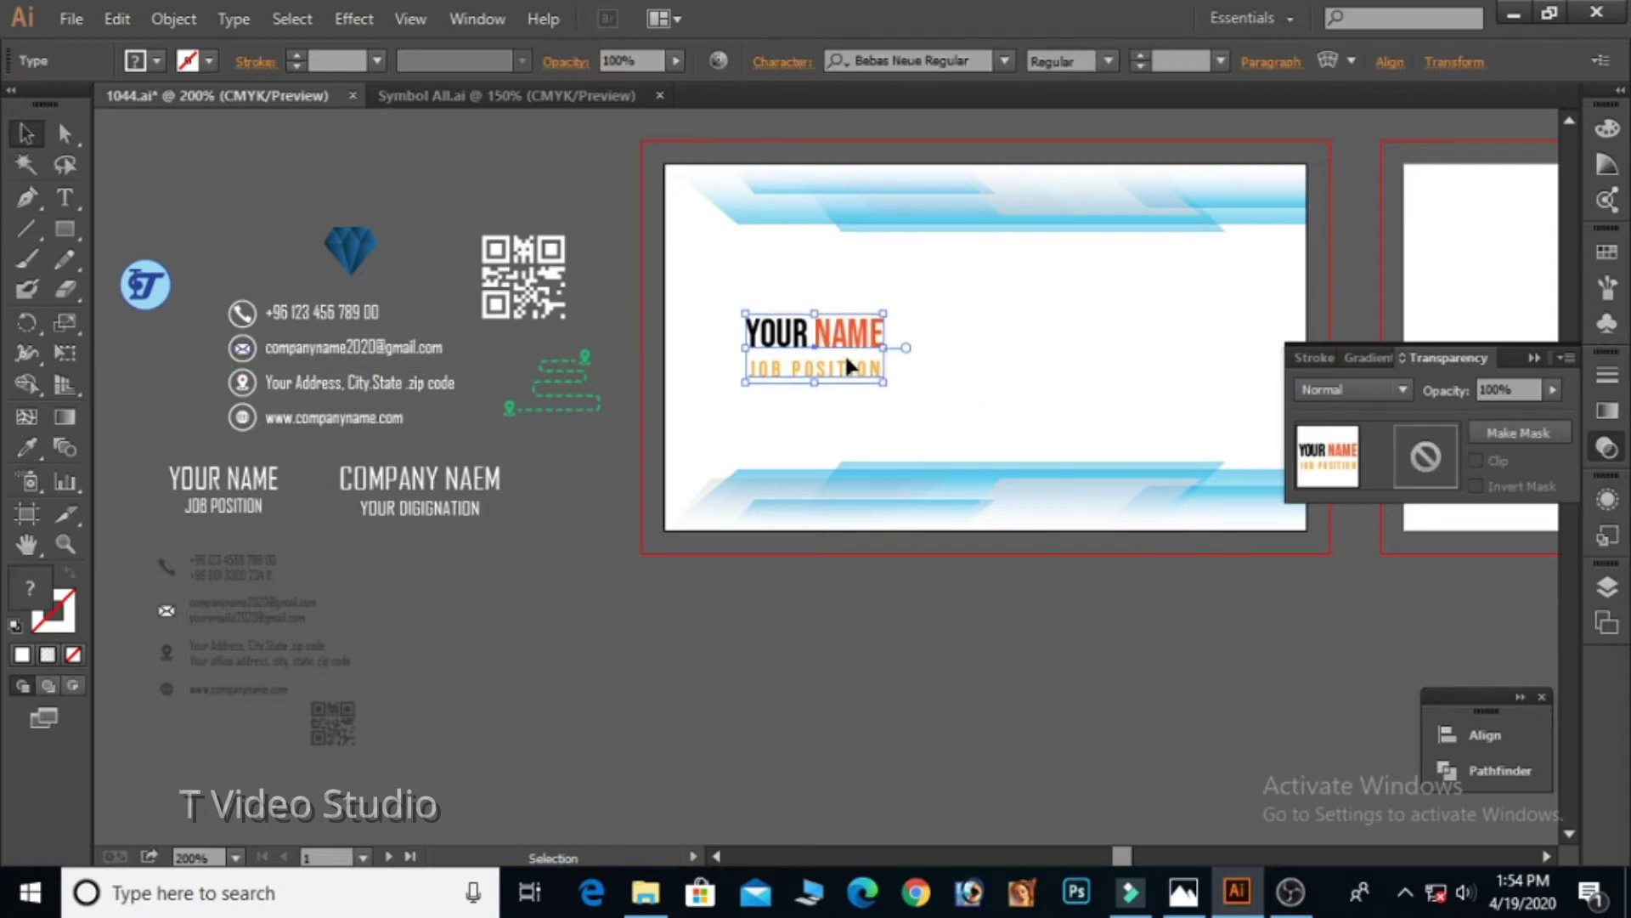
key(Up)
key(Up)
key(Up)
click(926, 309)
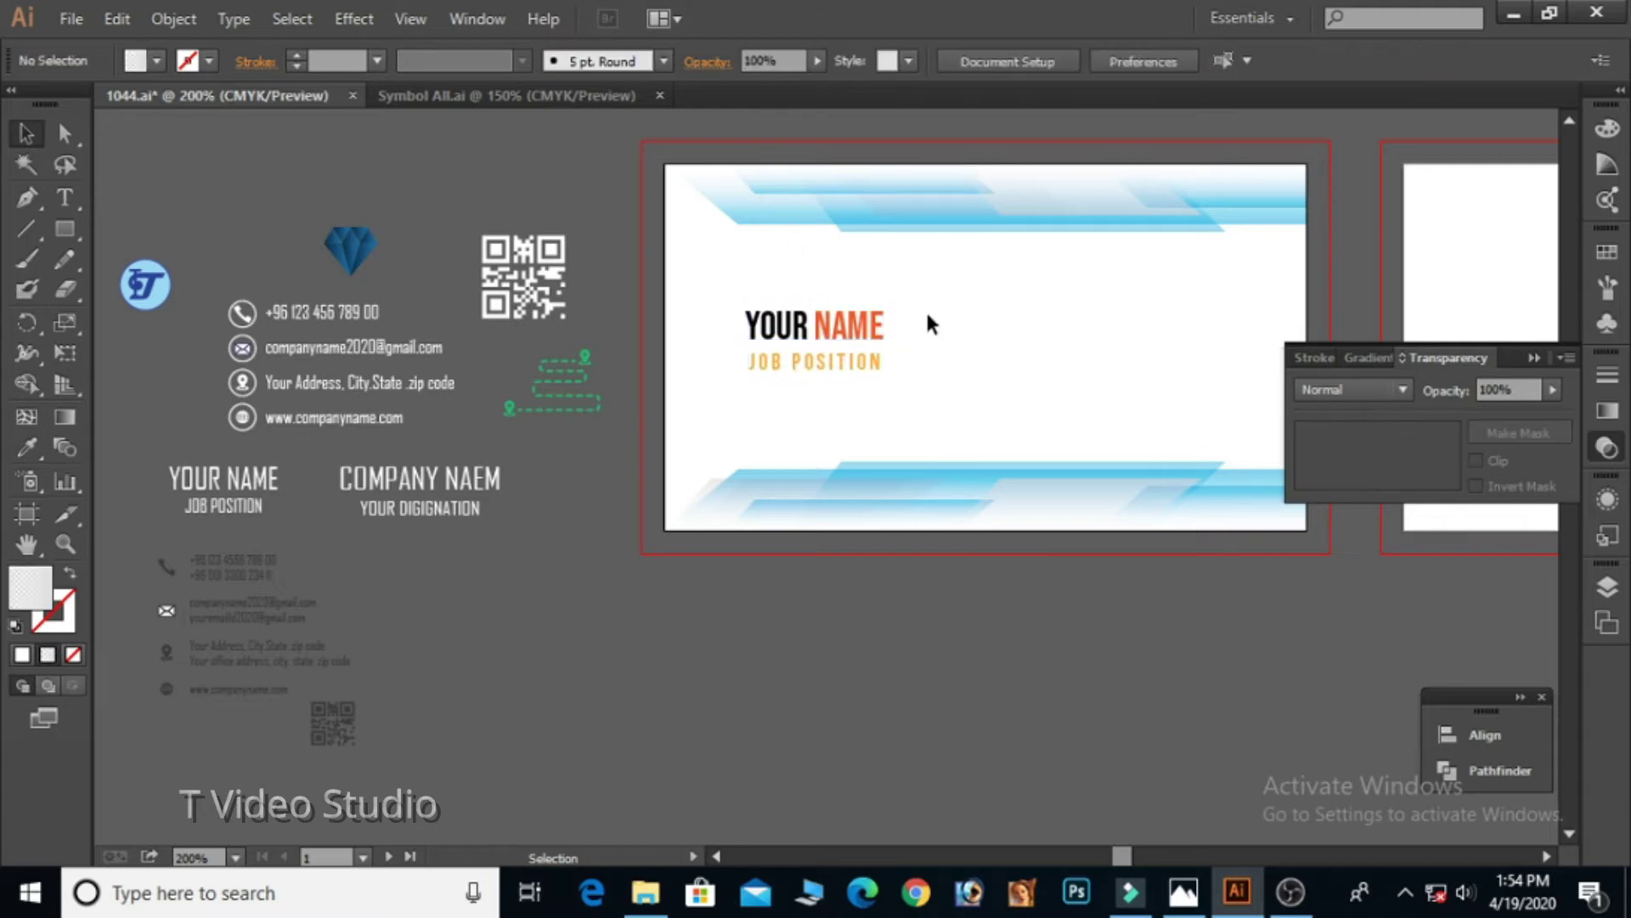
Step: Recolour the word NAME in the card's name line with the light blue swatch
click(872, 341)
key(t)
drag(813, 328, 958, 321)
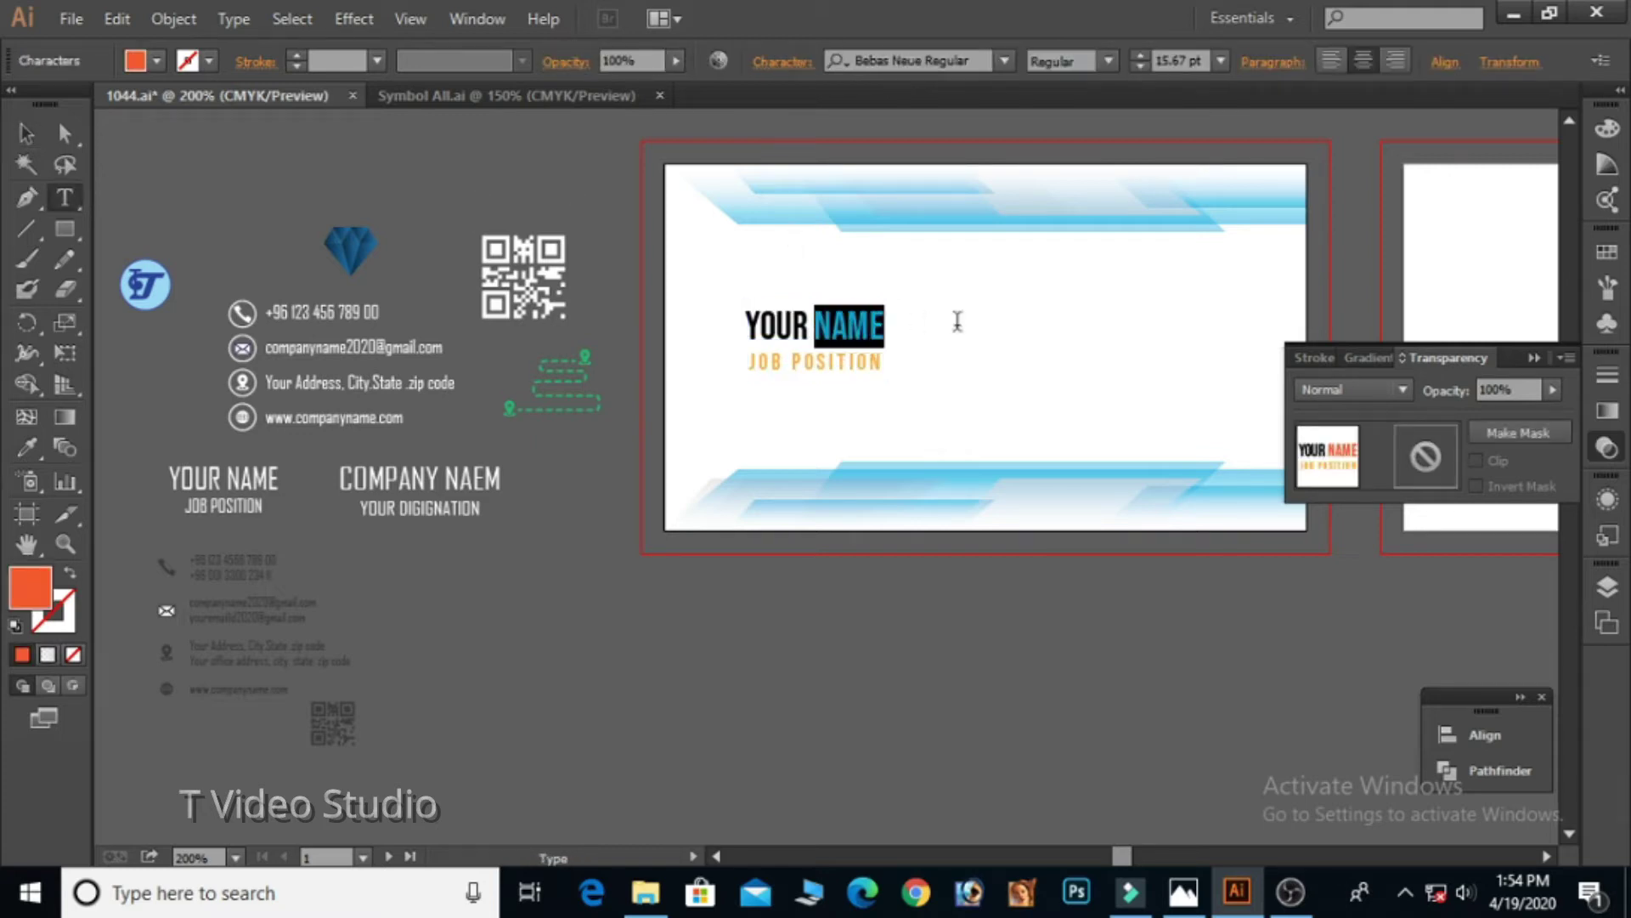
click(157, 61)
click(178, 127)
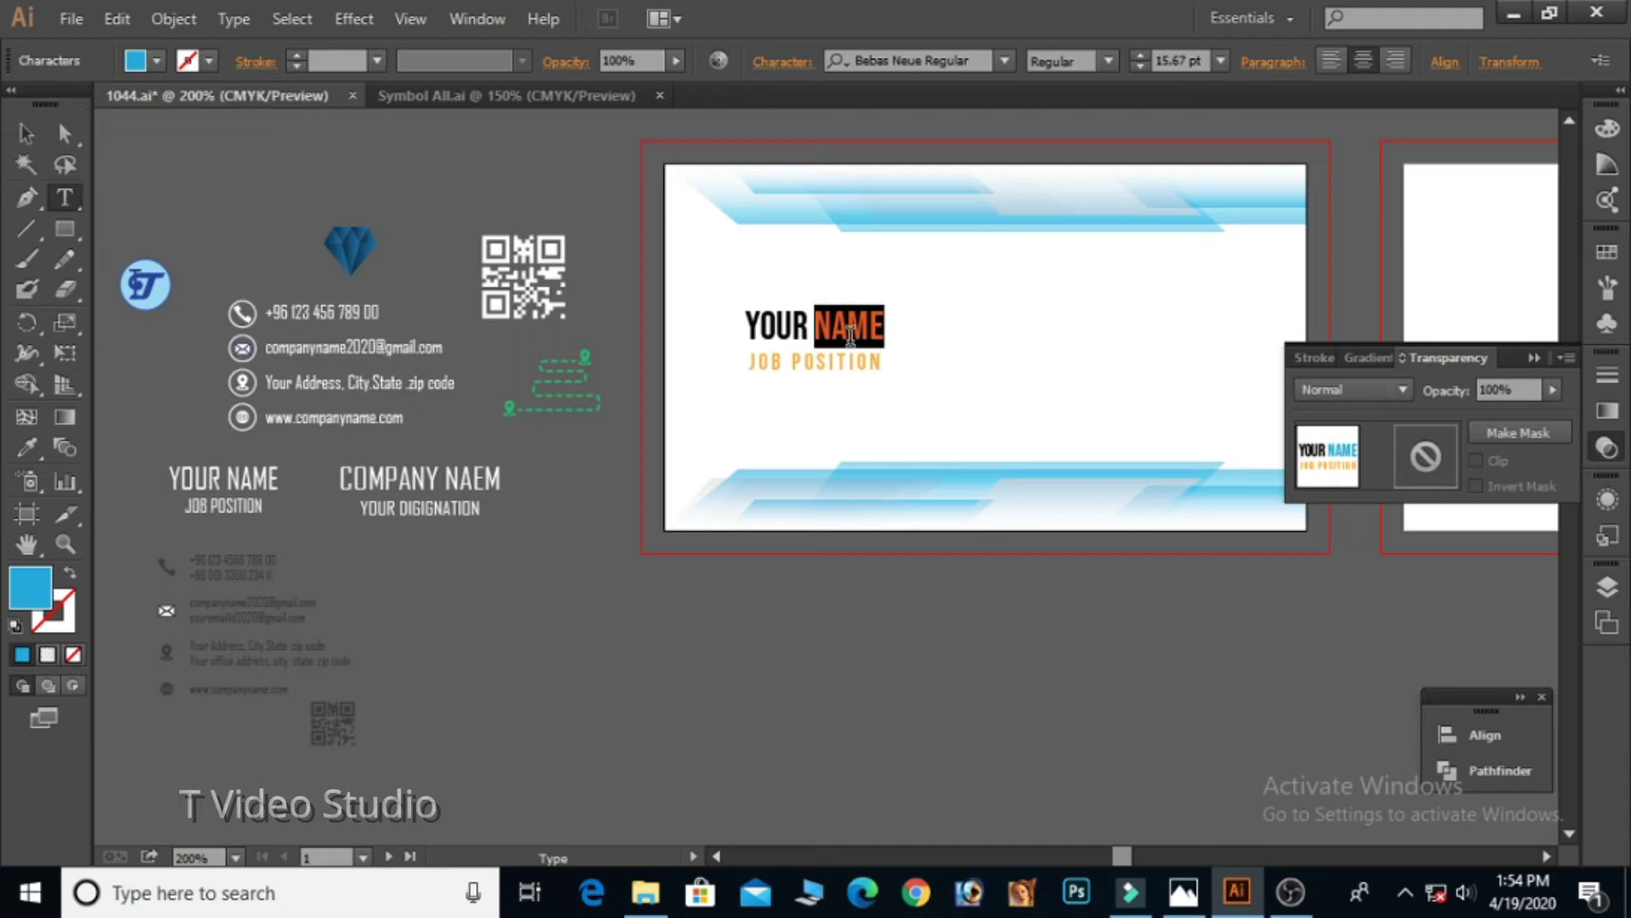
click(850, 334)
Step: Recolour the JOB POSITION line with the dark brown swatch and save the document
drag(747, 362, 926, 356)
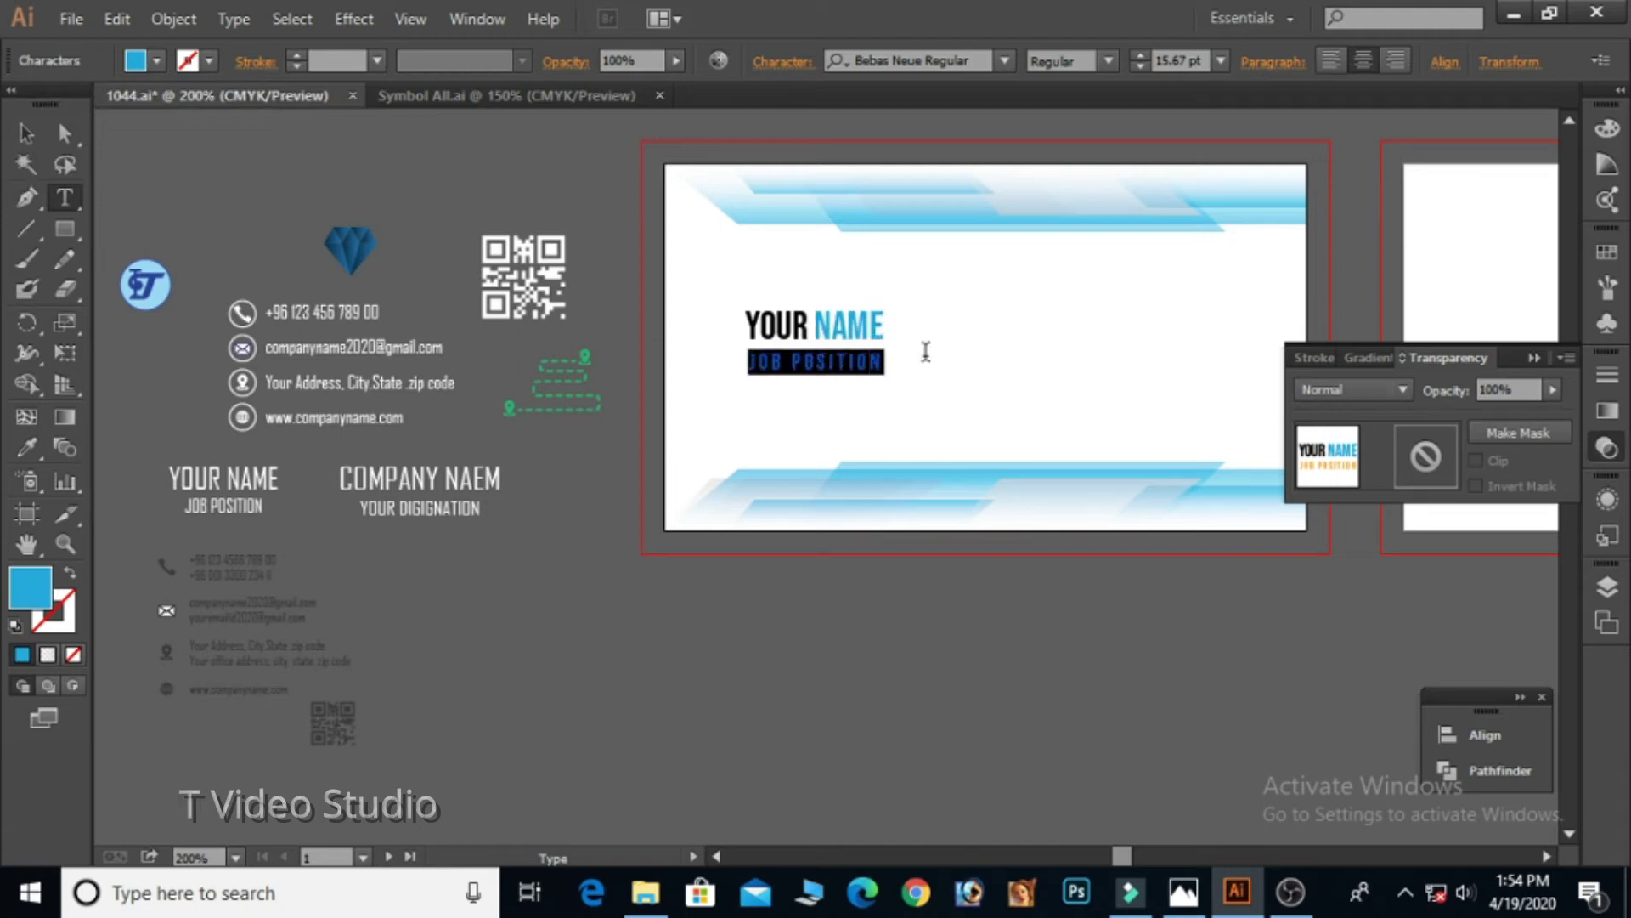
click(157, 60)
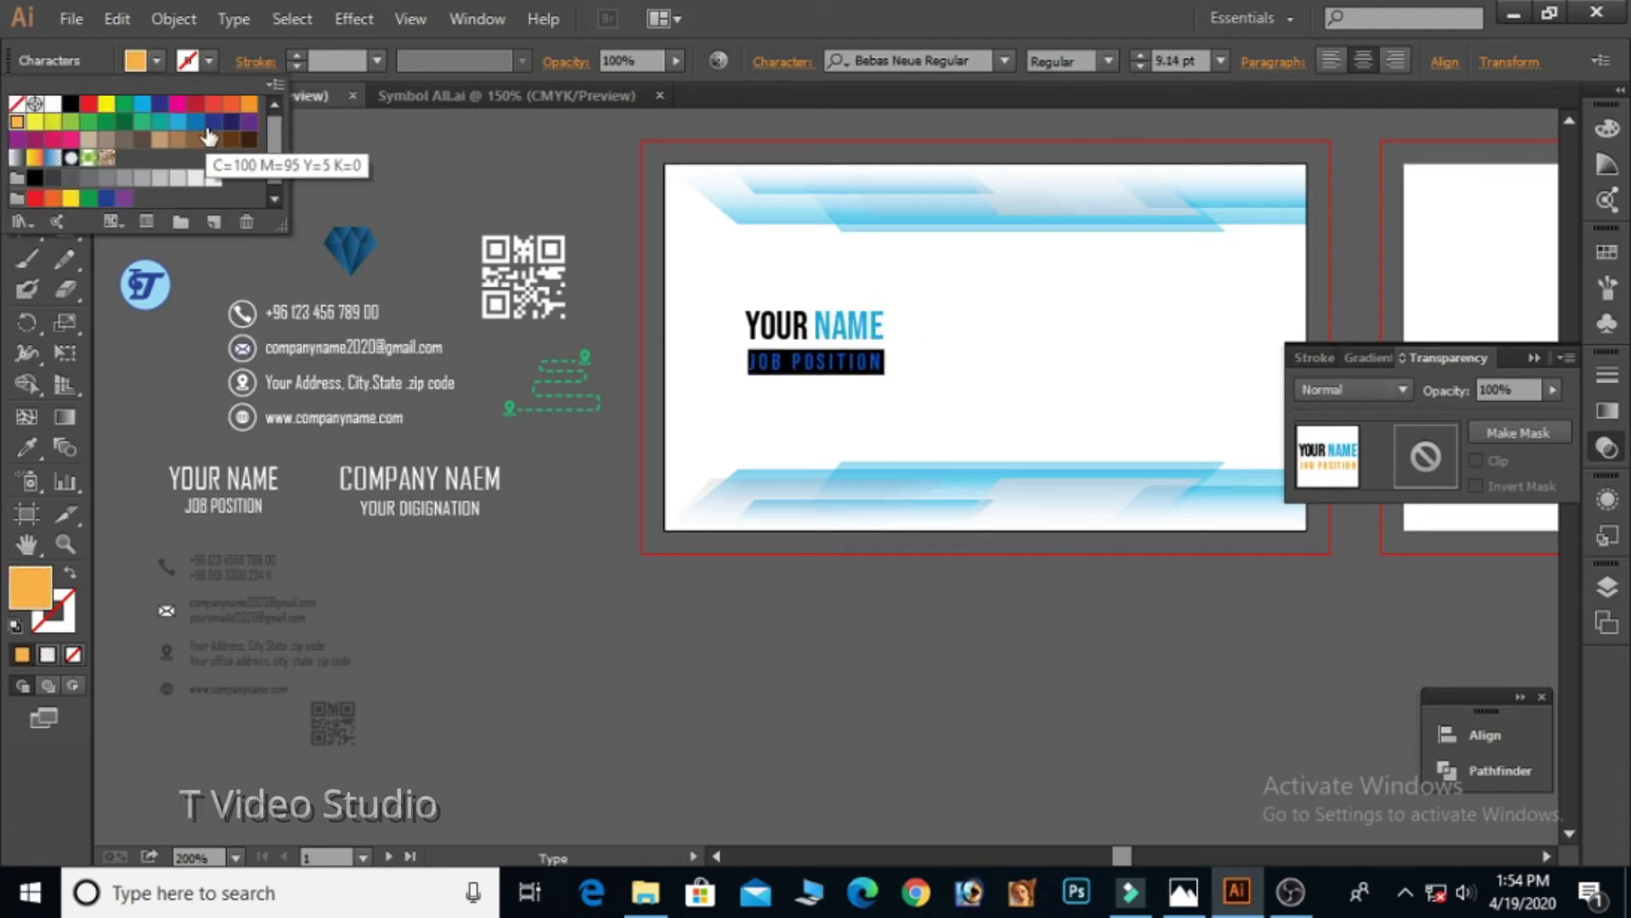
click(248, 138)
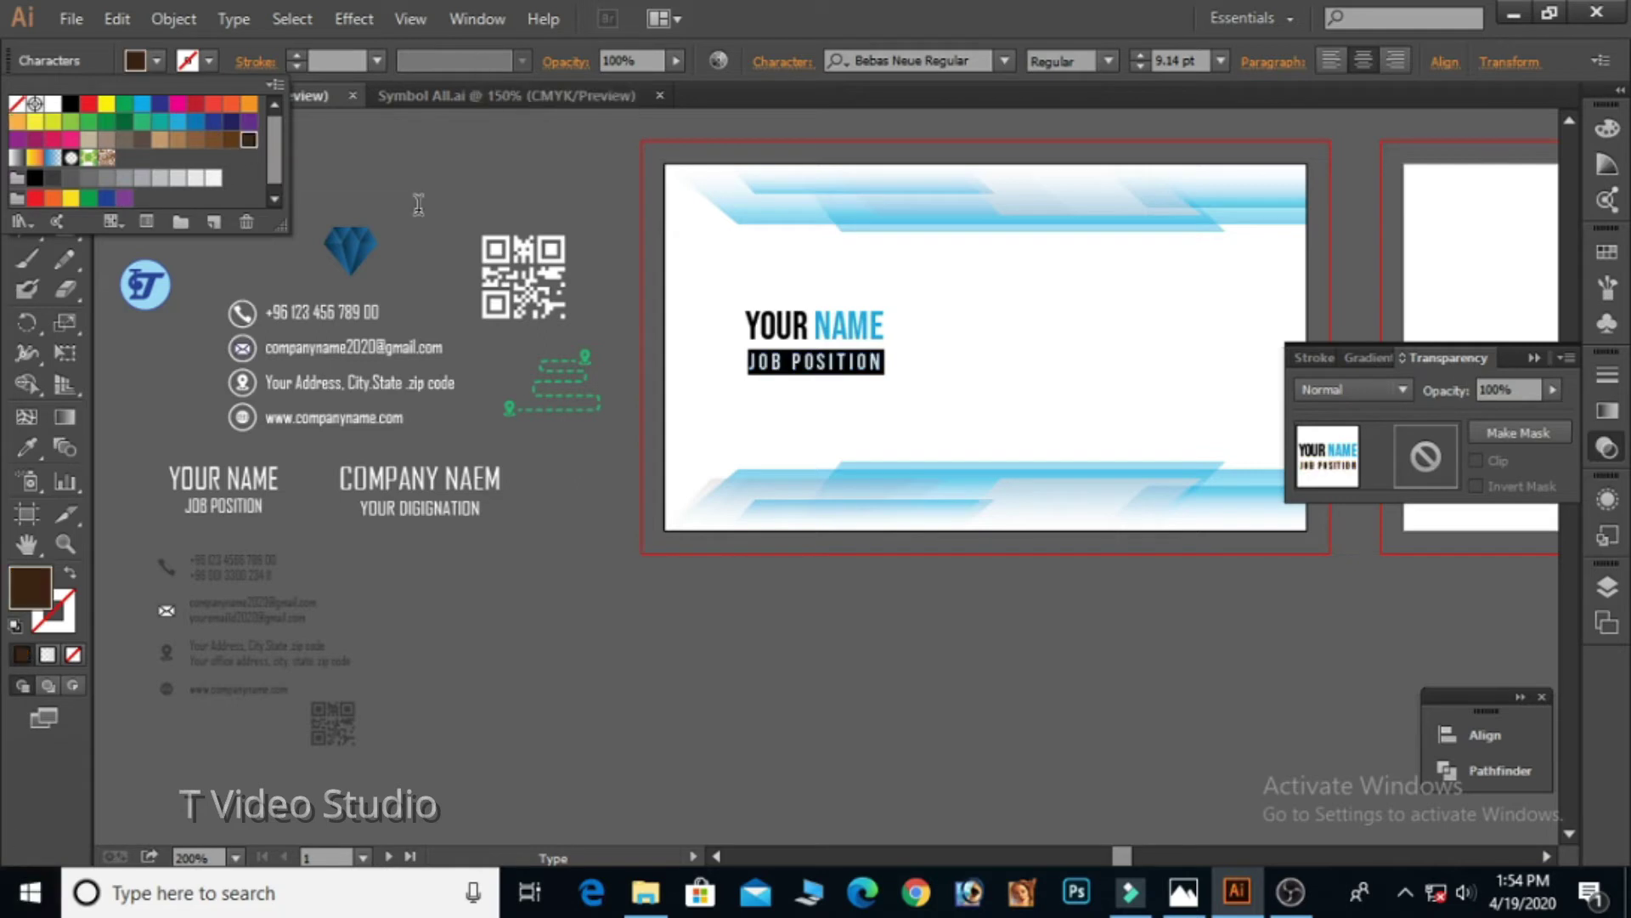
double_click(811, 363)
click(854, 371)
key(Escape)
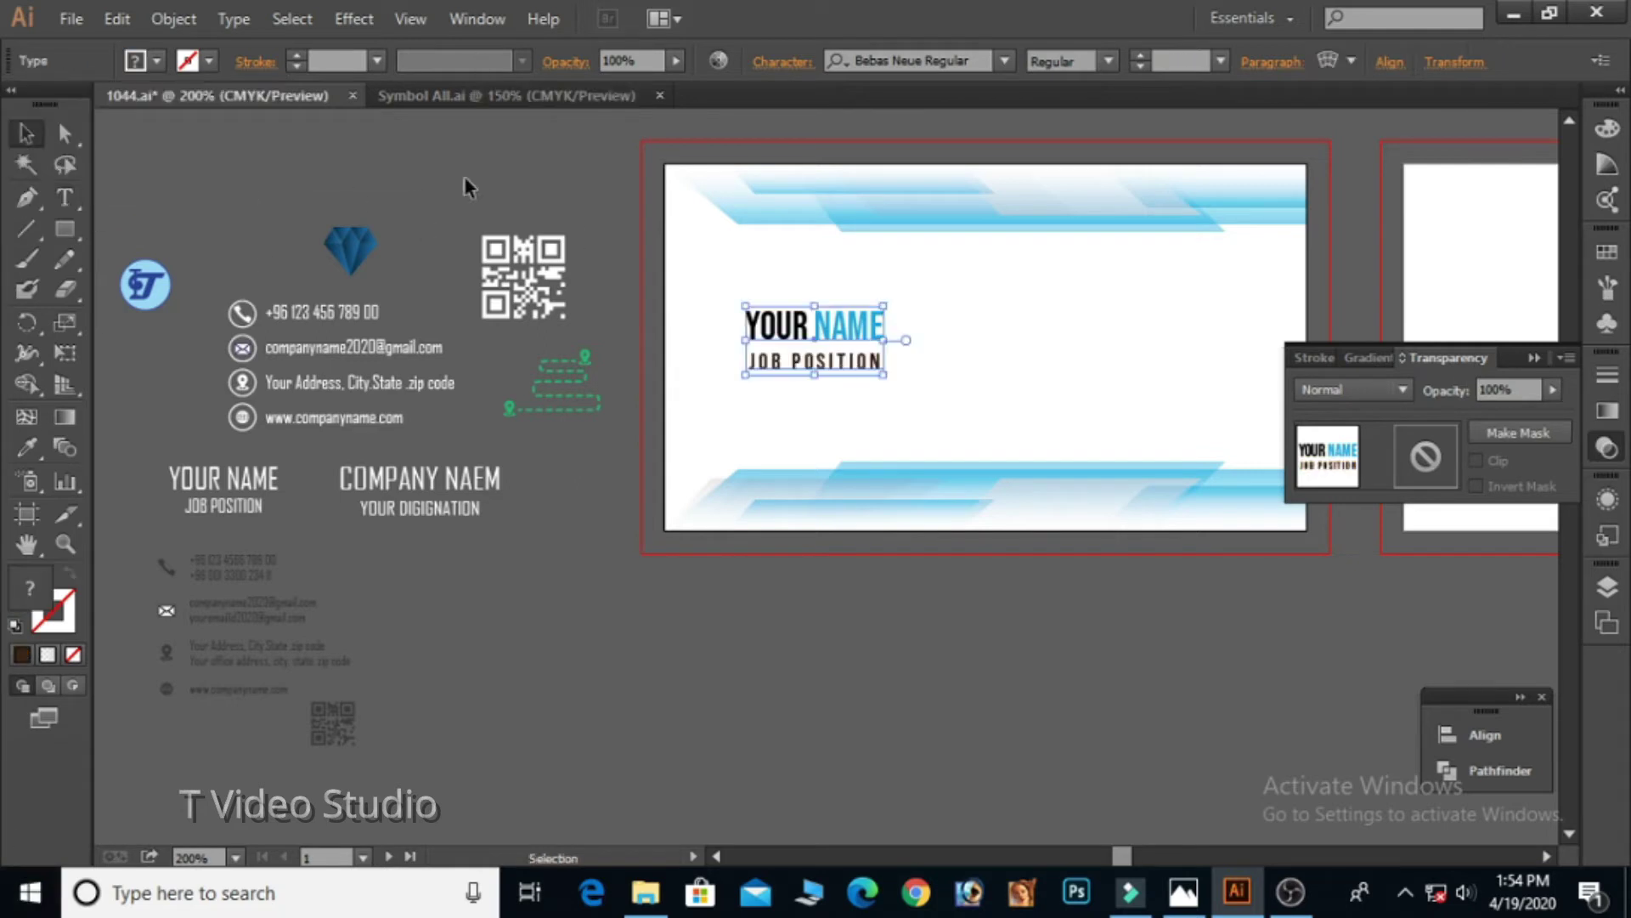
click(533, 158)
key(a)
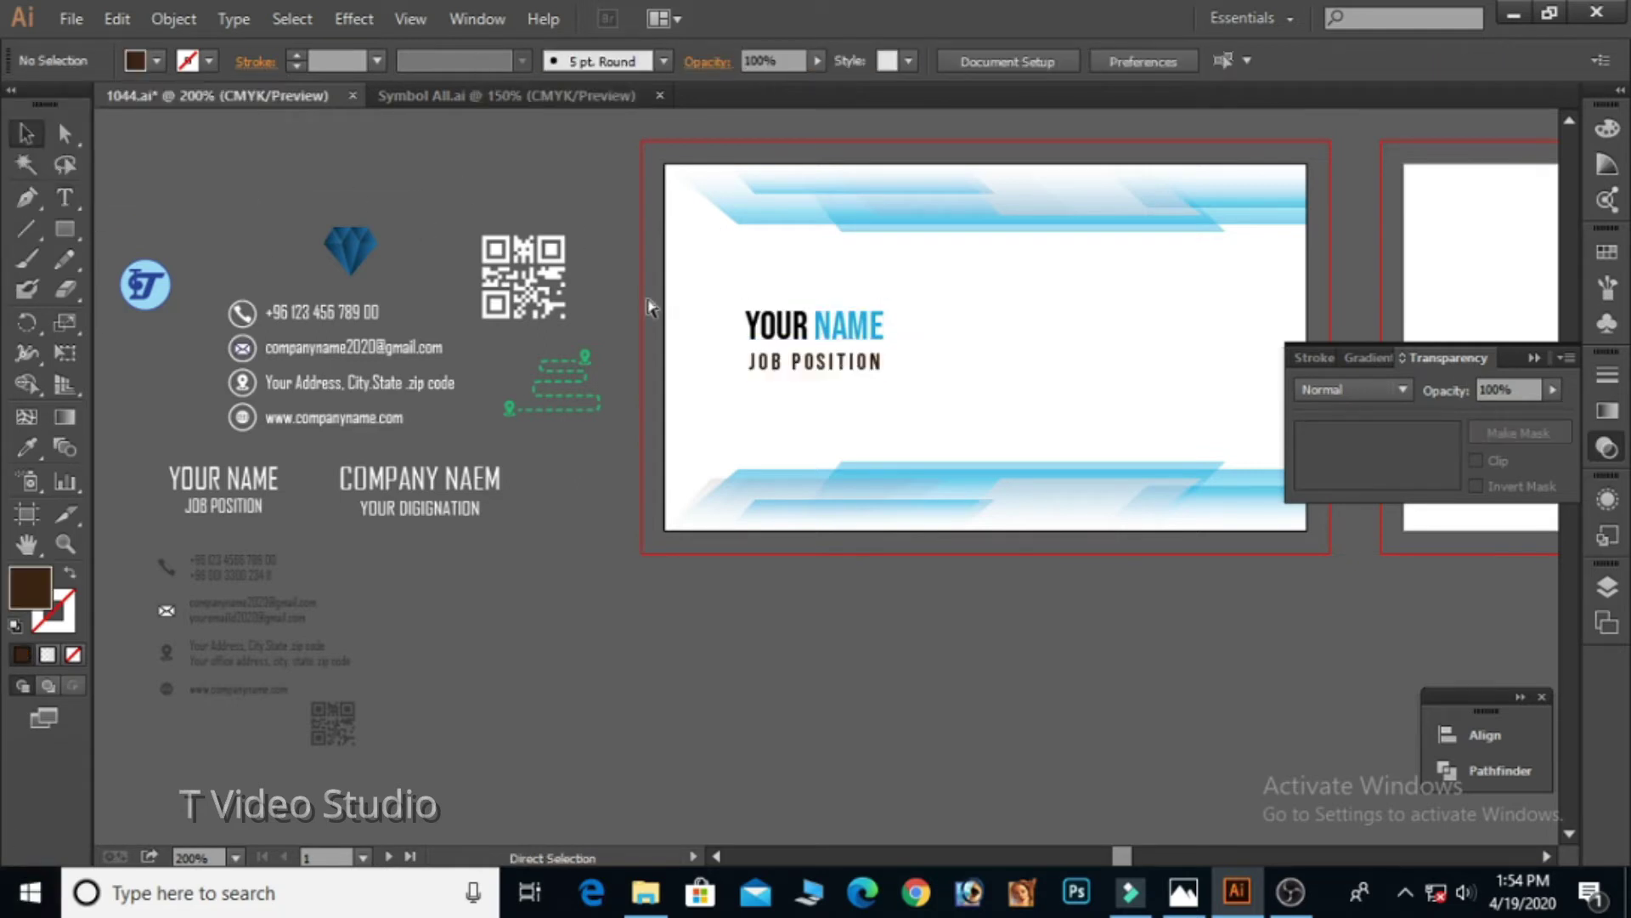
key(ctrl+s)
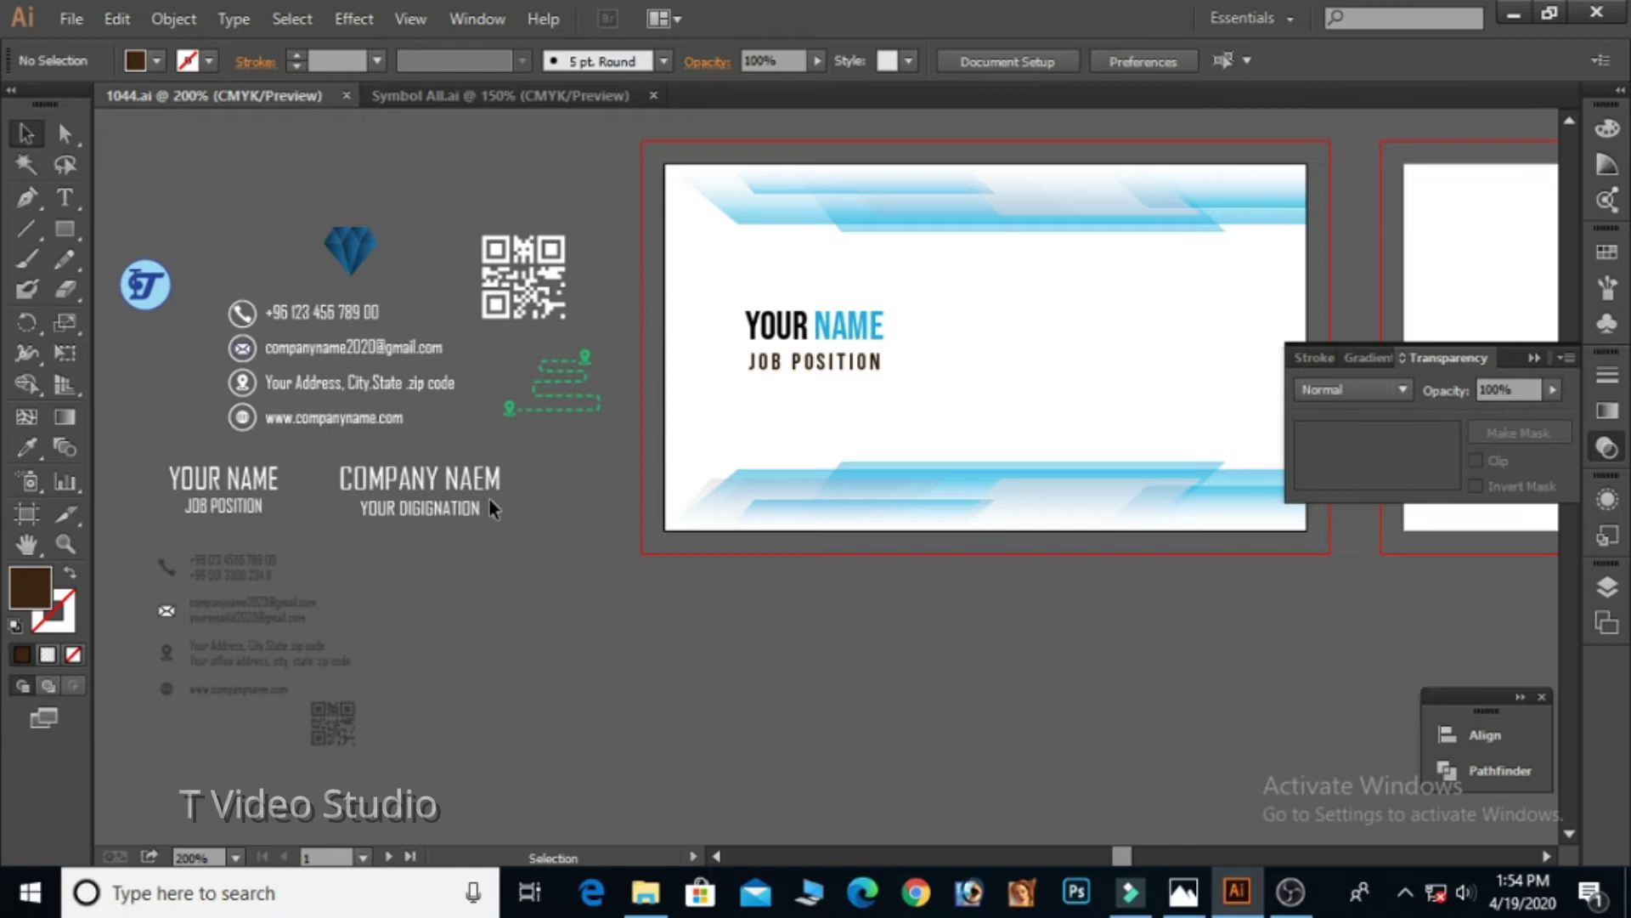
Step: Move the dark contact details block onto the card's right half and place its QR code off the card, below it
click(168, 683)
drag(206, 651, 1057, 364)
drag(1089, 370, 1089, 371)
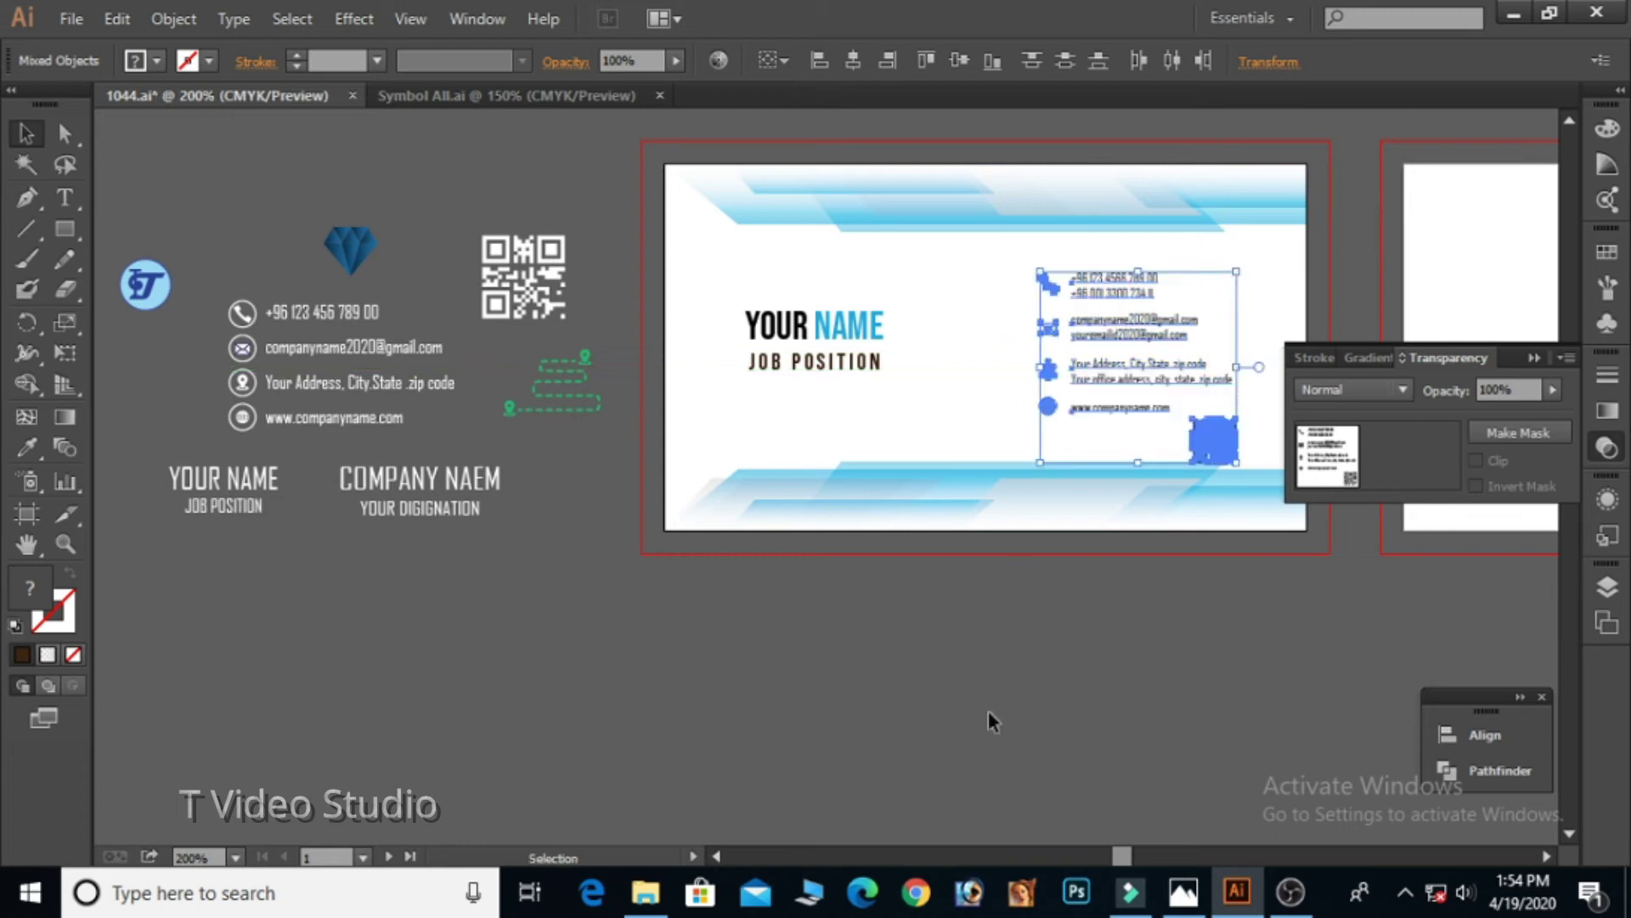
click(988, 712)
drag(1074, 697, 914, 653)
drag(1016, 412, 1145, 641)
Step: Draw a rectangle covering the first card out to its bleed edges and send it to the back
key(ctrl+space)
drag(802, 194, 1011, 435)
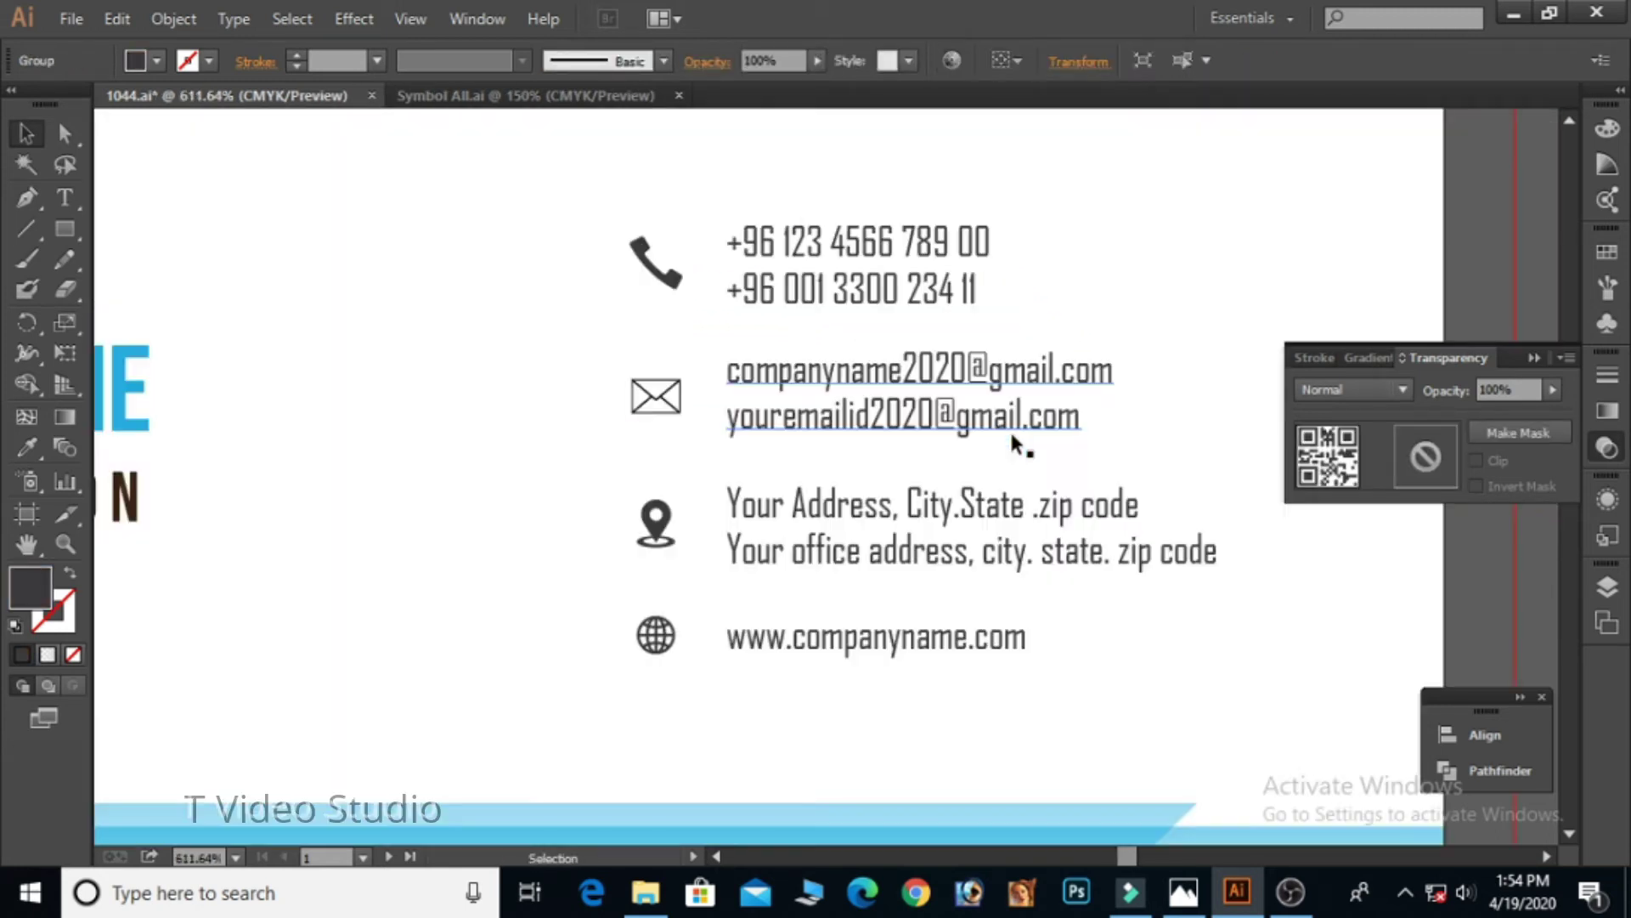
ctrl+alt+click(901, 397)
ctrl+alt+click(899, 396)
ctrl+alt+click(900, 397)
drag(699, 591, 791, 422)
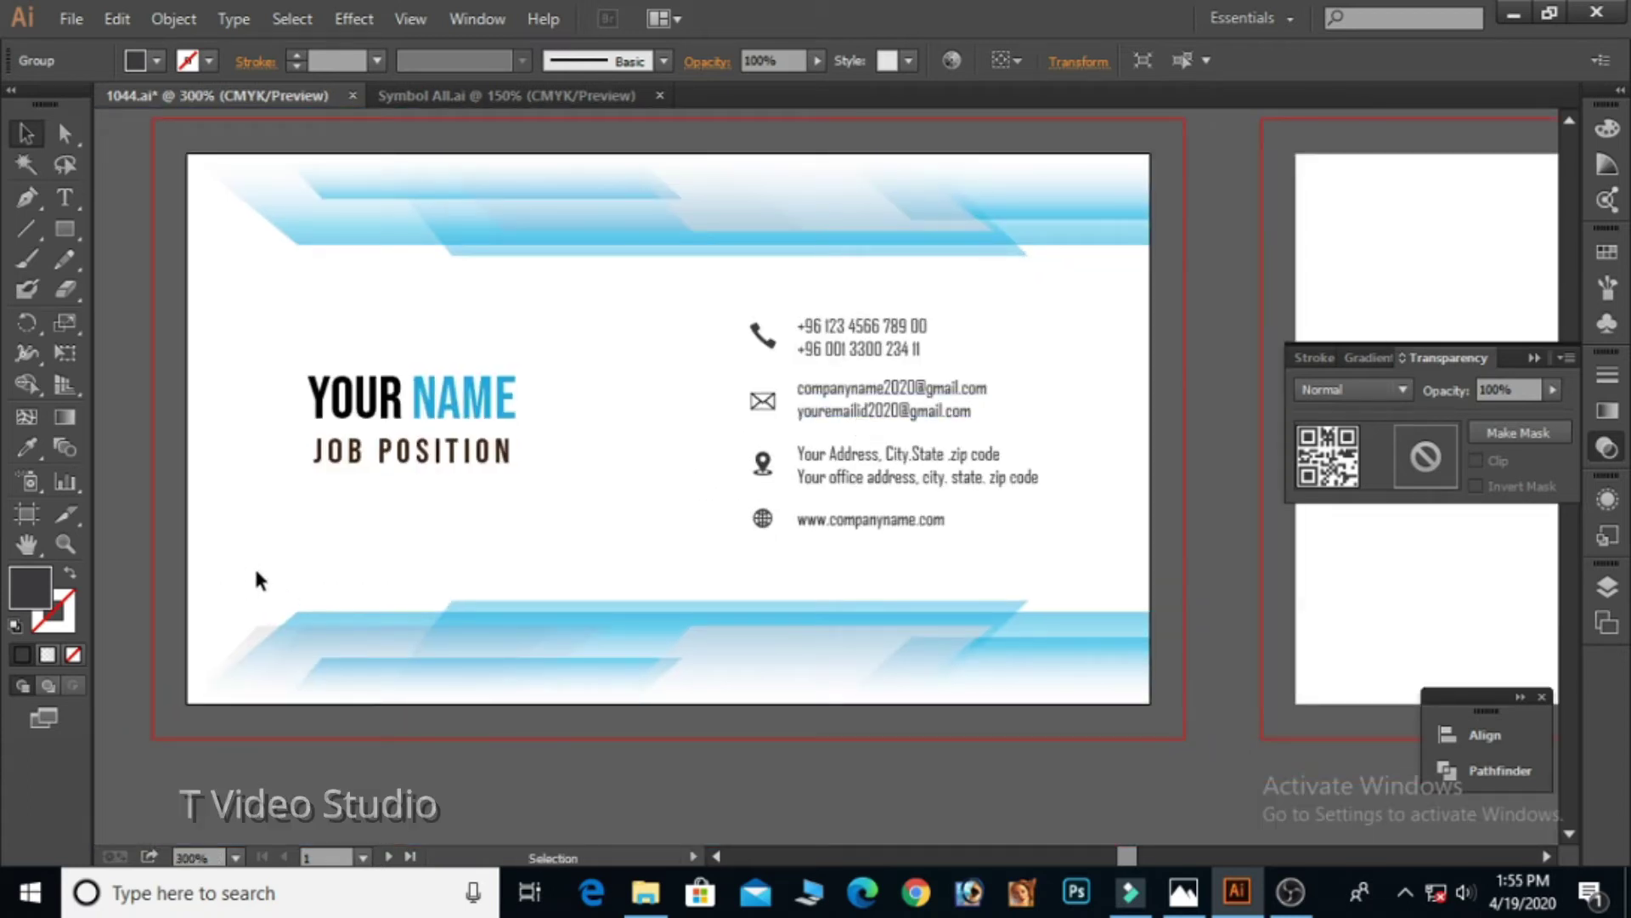
click(67, 231)
drag(150, 117, 1183, 737)
key(v)
right_click(244, 333)
mouse_move(474, 692)
click(578, 774)
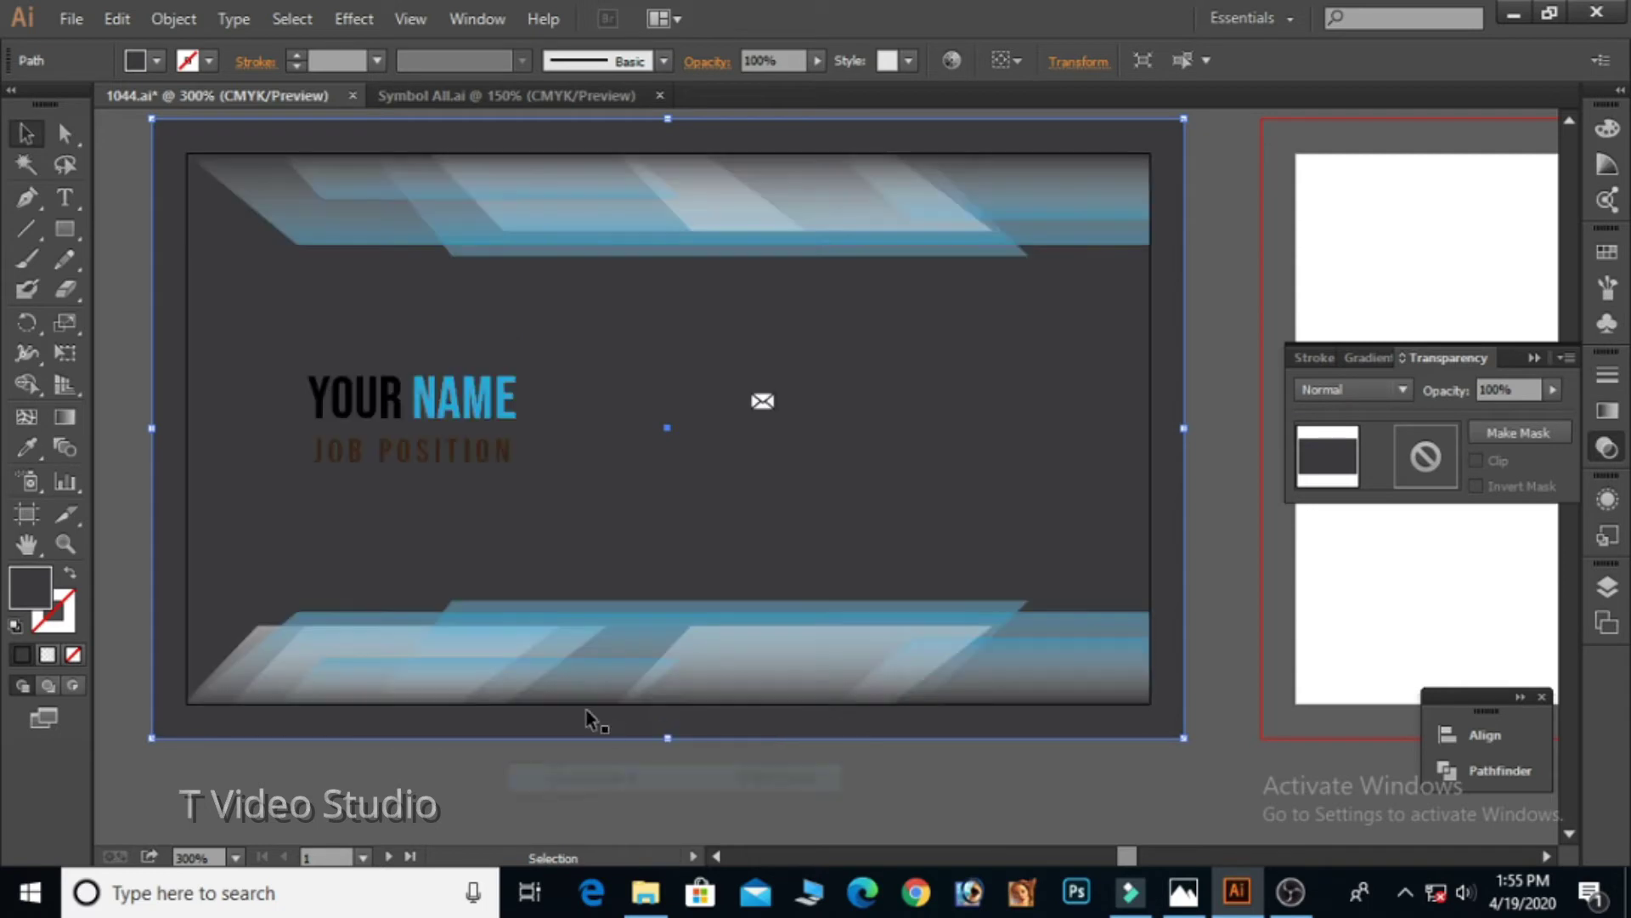
click(1129, 762)
Step: Fill the card's background rectangle with white
key(ctrl+minus)
click(969, 471)
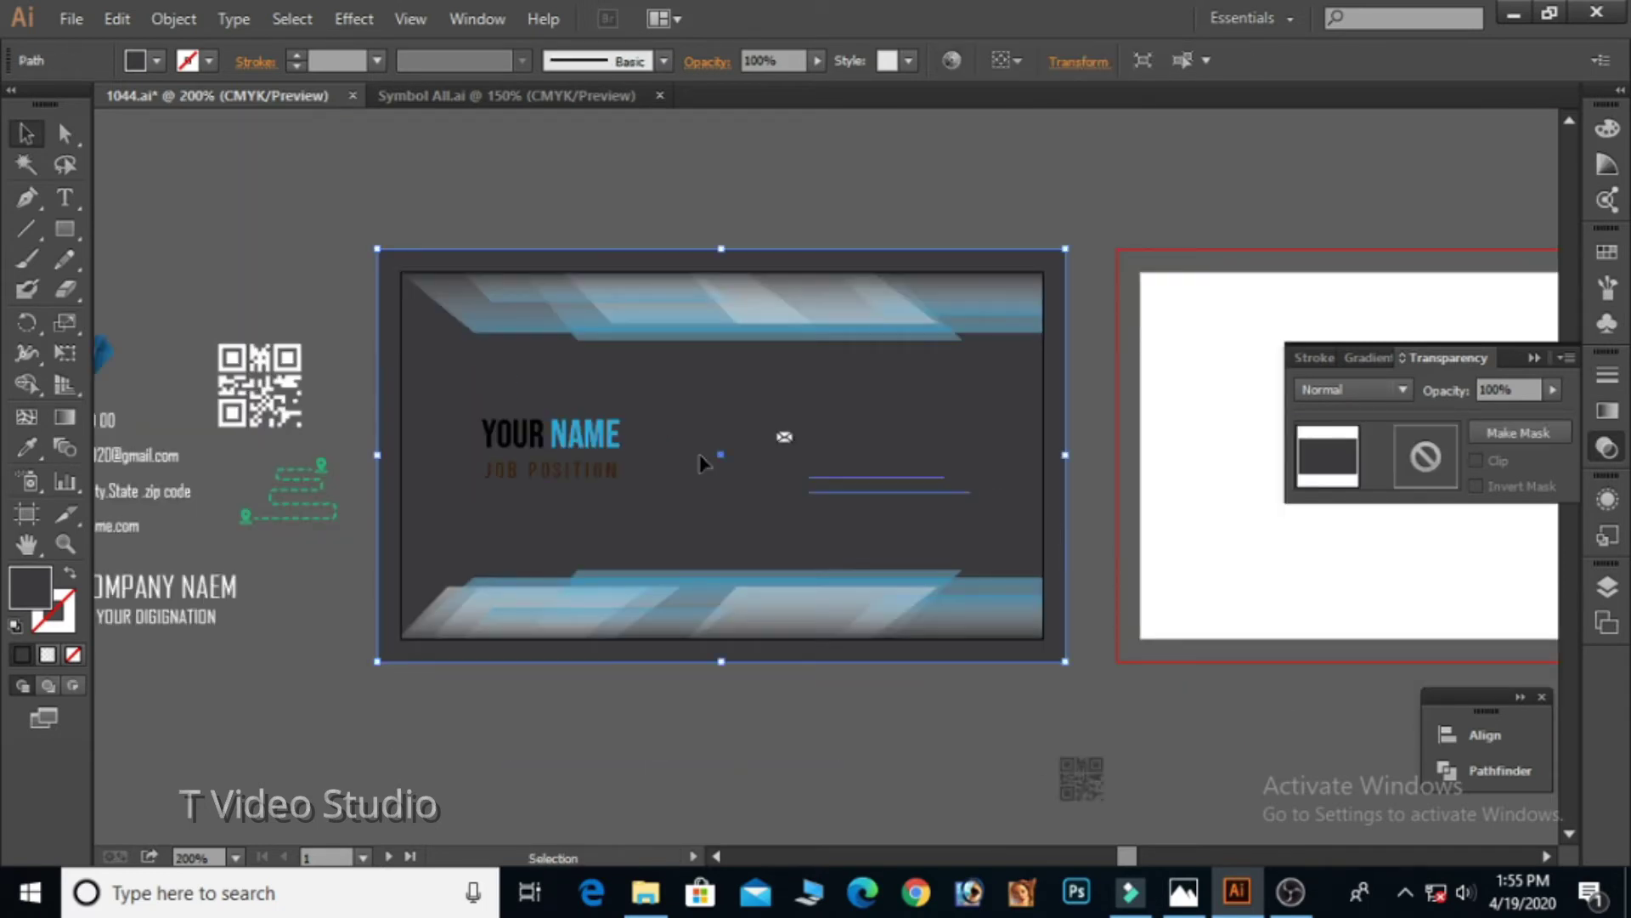
click(157, 60)
click(52, 104)
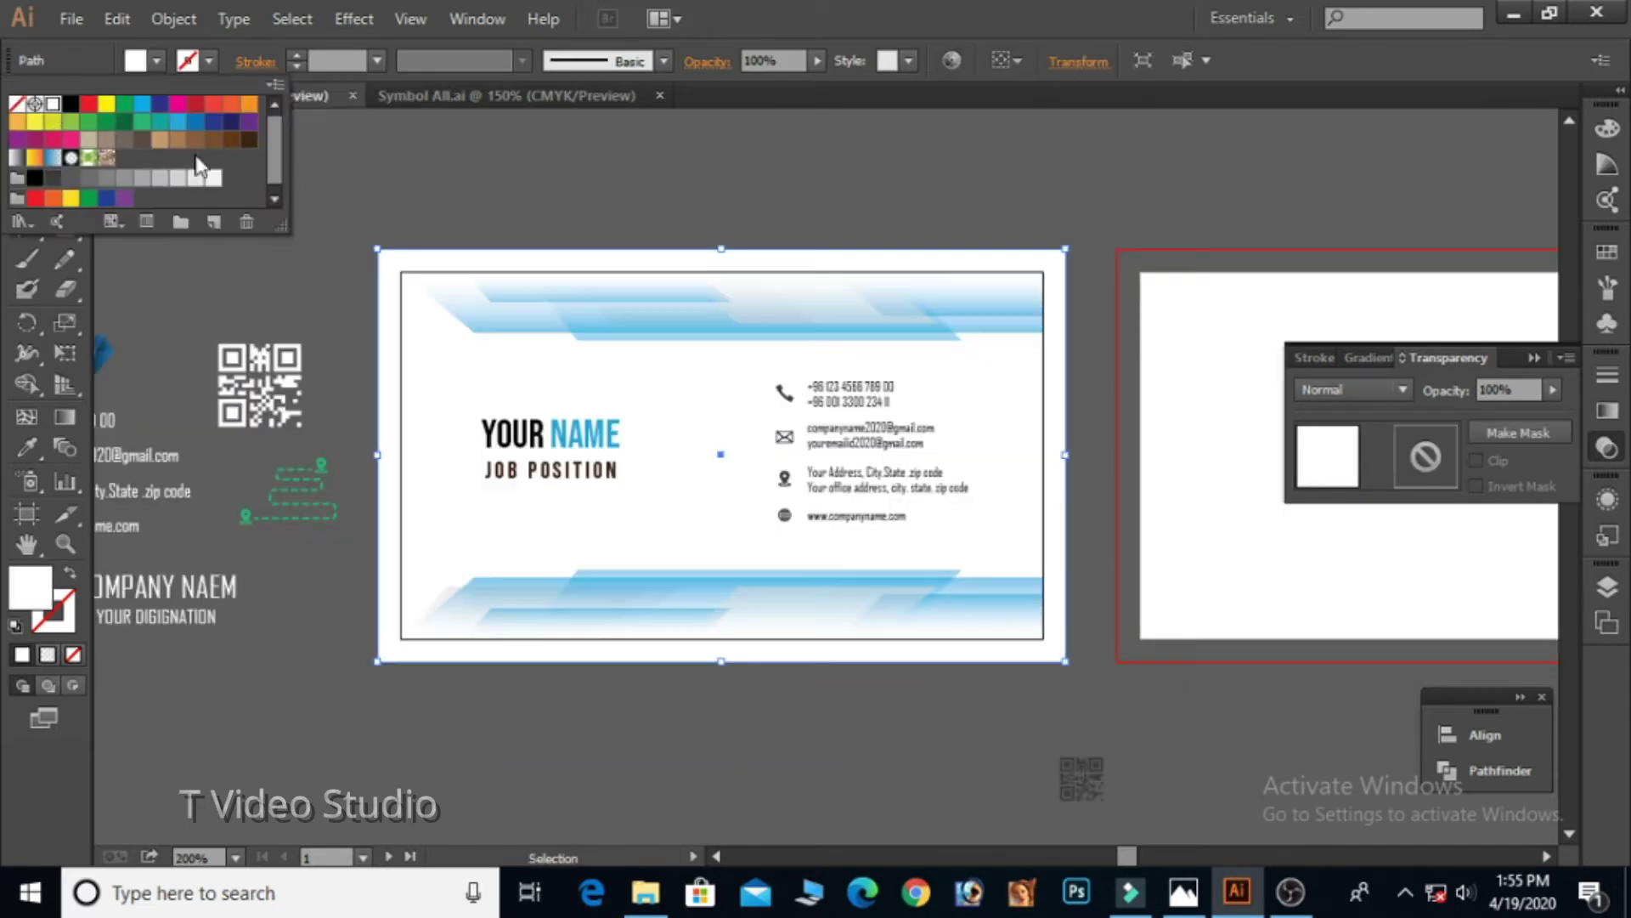
click(481, 164)
click(479, 160)
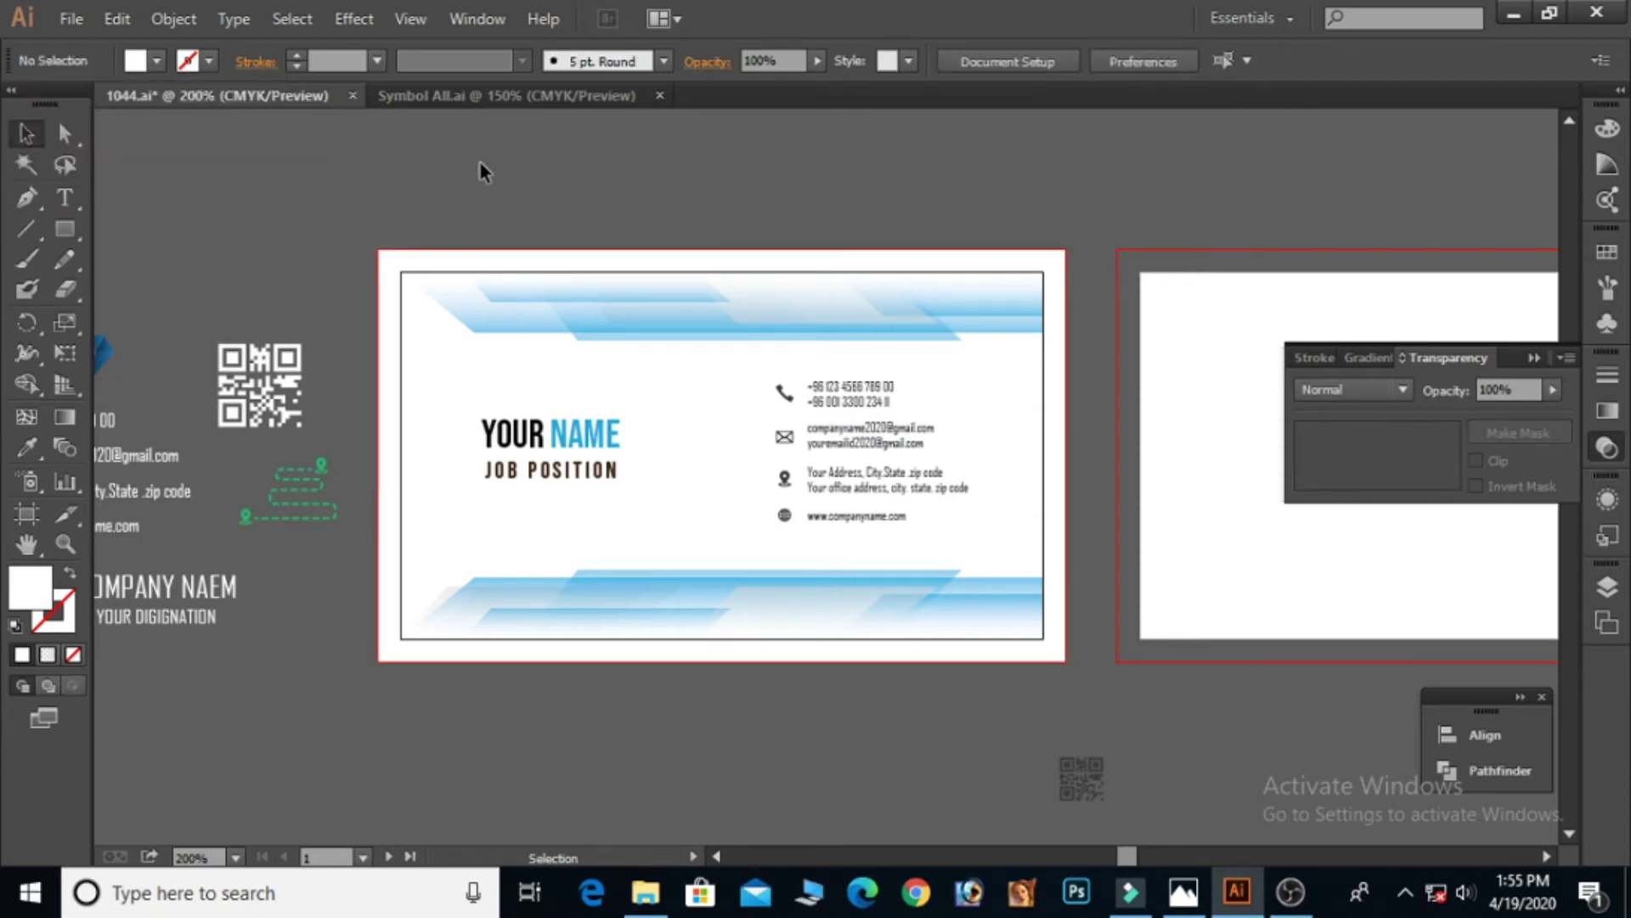
Step: Lock the white background with the header shapes, and lock the footer shapes as well
drag(328, 208, 1106, 349)
click(173, 19)
mouse_move(266, 165)
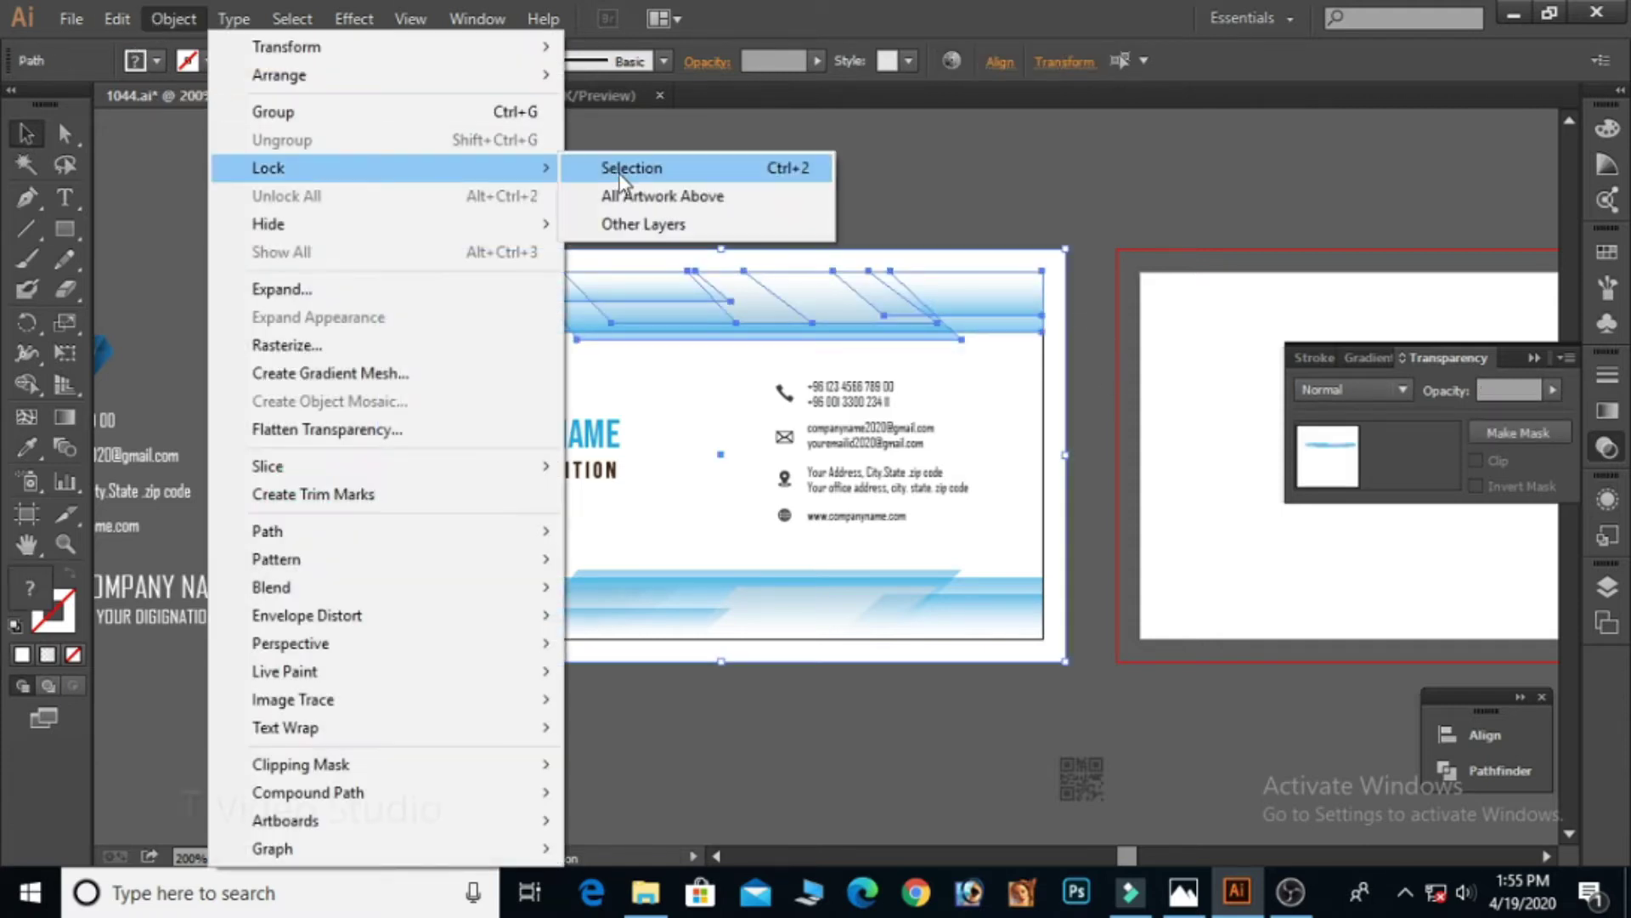
click(629, 168)
drag(393, 747, 1096, 561)
click(166, 20)
mouse_move(266, 167)
click(630, 168)
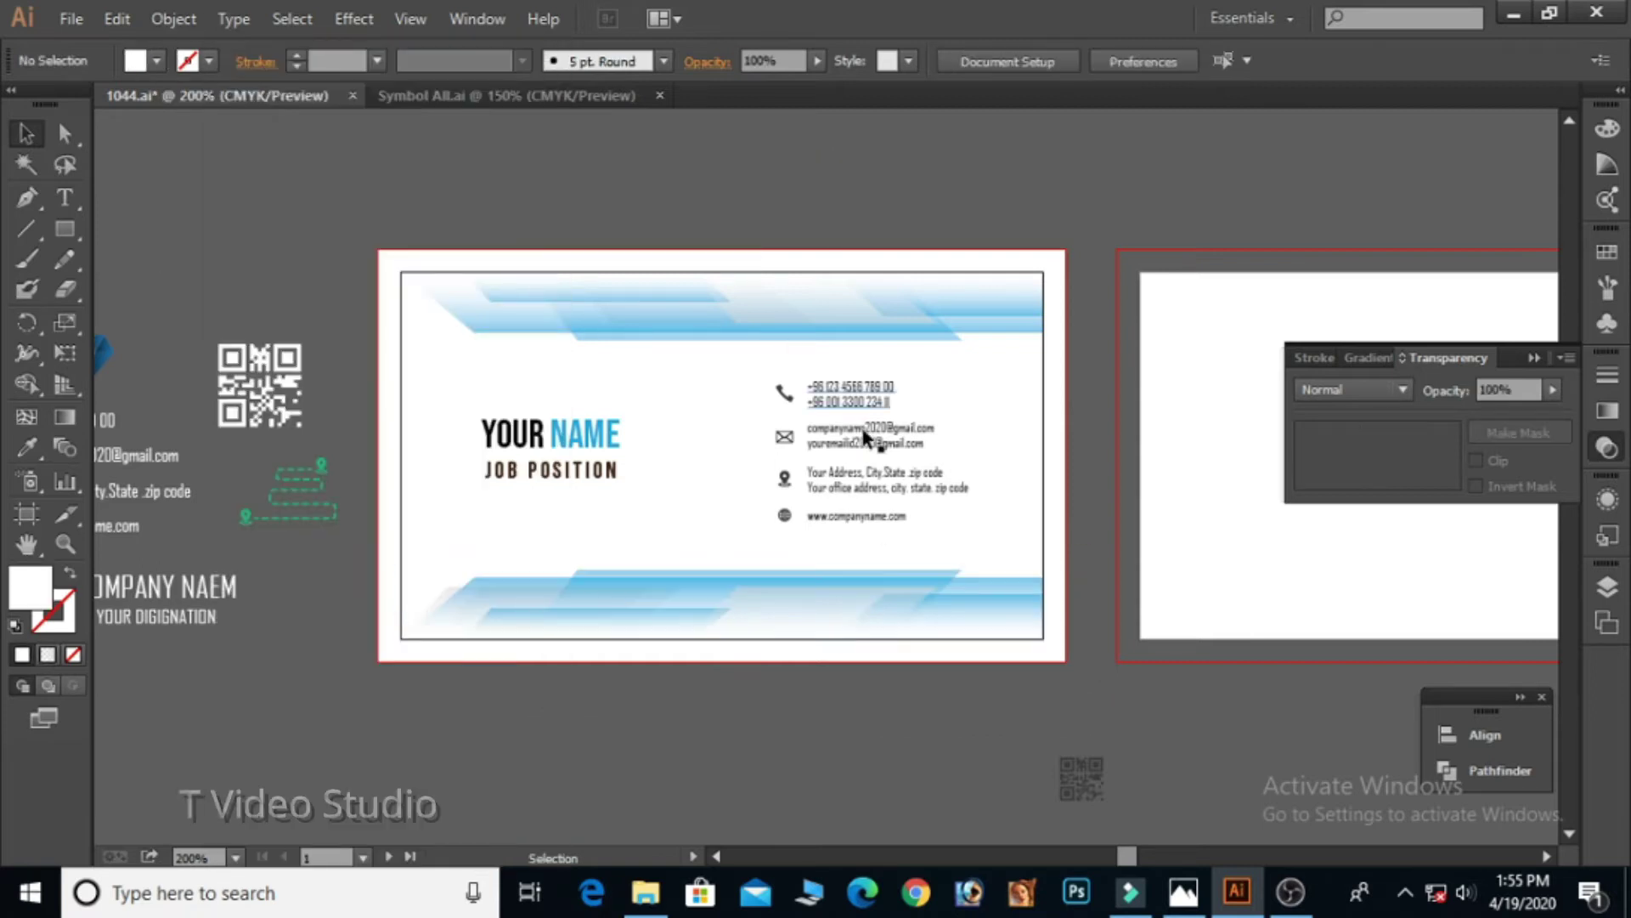
Step: Even out the vertical spacing of the contact rows by nudging the phone row down and the address and website rows up
scroll(898, 481, up, 4)
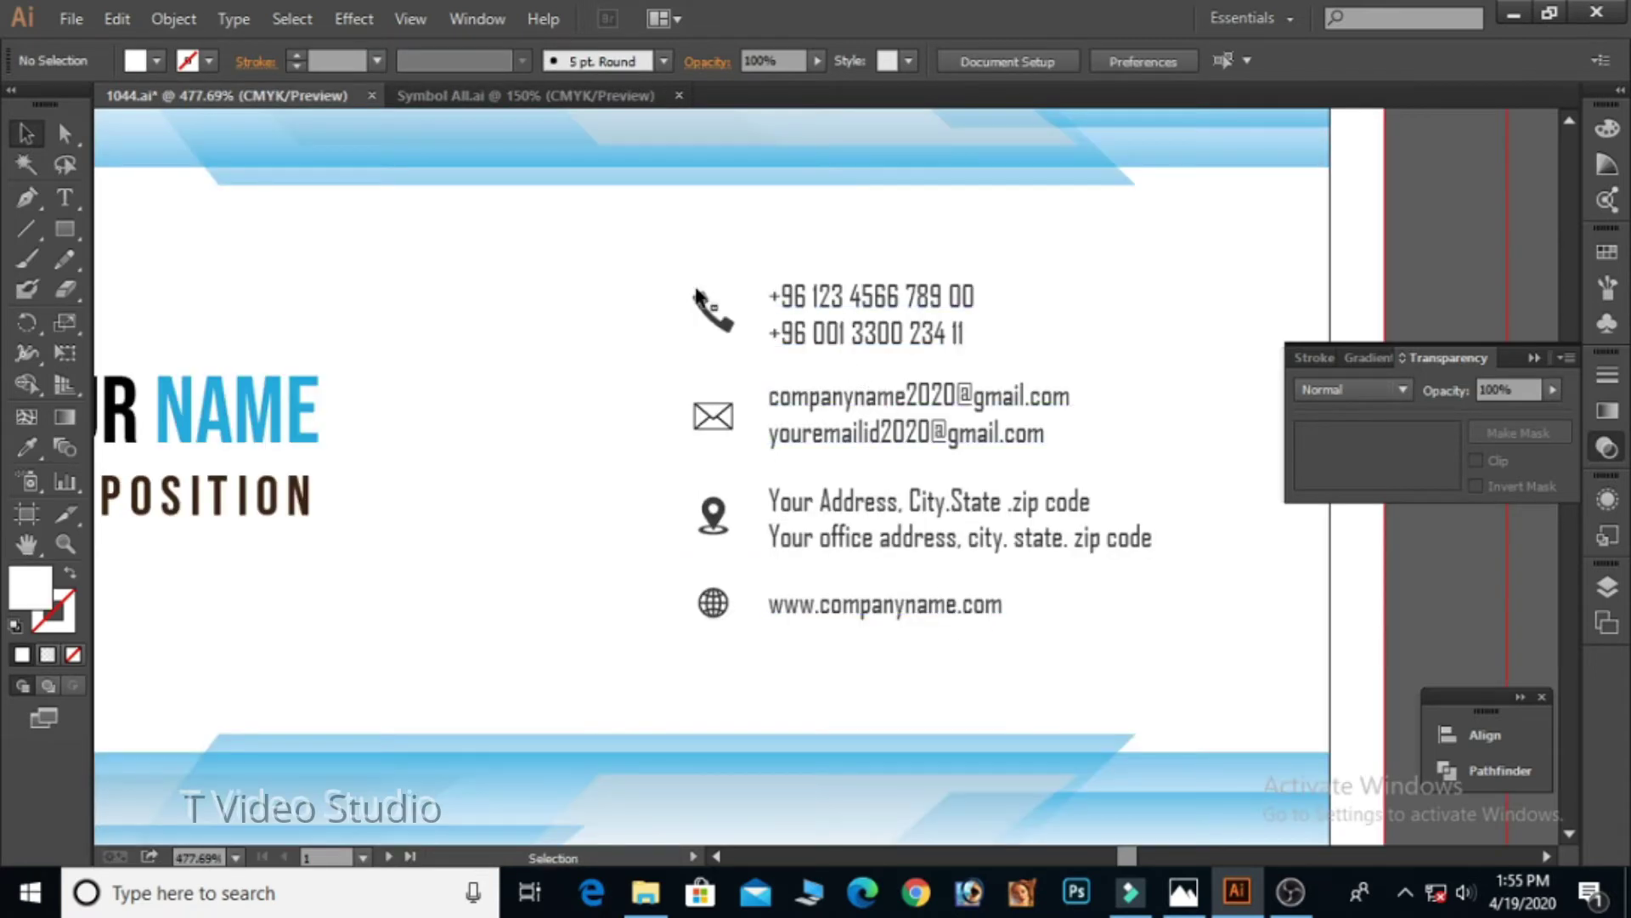
drag(675, 274, 921, 361)
drag(618, 491, 824, 554)
key(Up)
drag(608, 638, 839, 583)
key(Up)
click(855, 656)
click(830, 615)
key(Up)
click(831, 649)
click(714, 512)
click(750, 664)
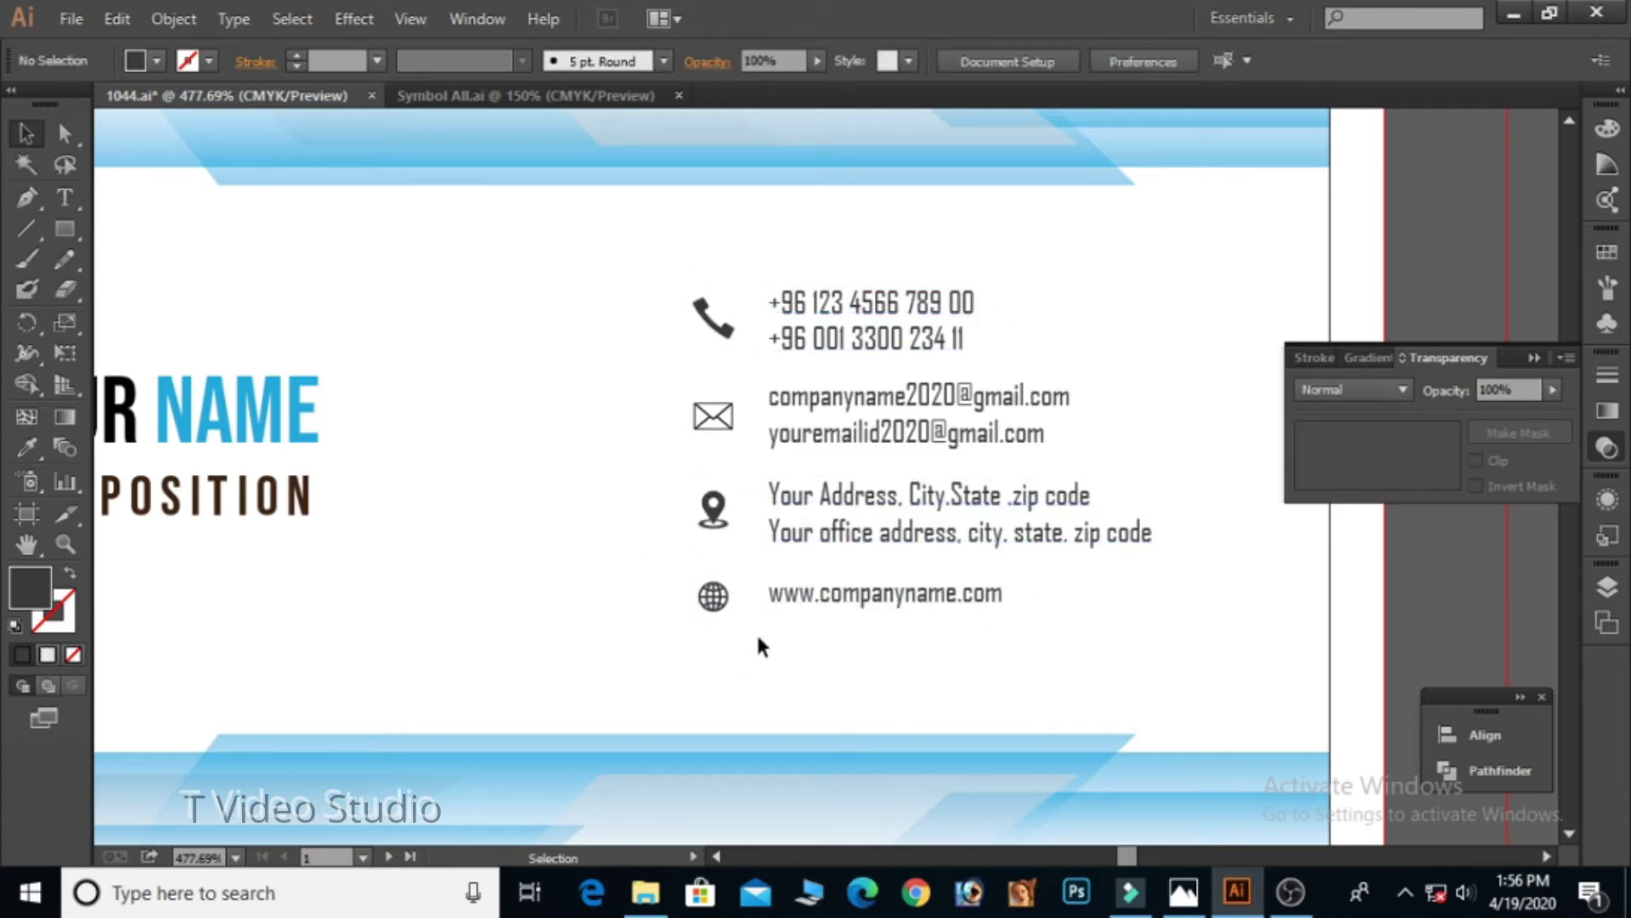
Step: Nudge the whole contact details block, icons and text together, toward the first card's right edge
ctrl+alt+click(892, 387)
drag(848, 404, 888, 174)
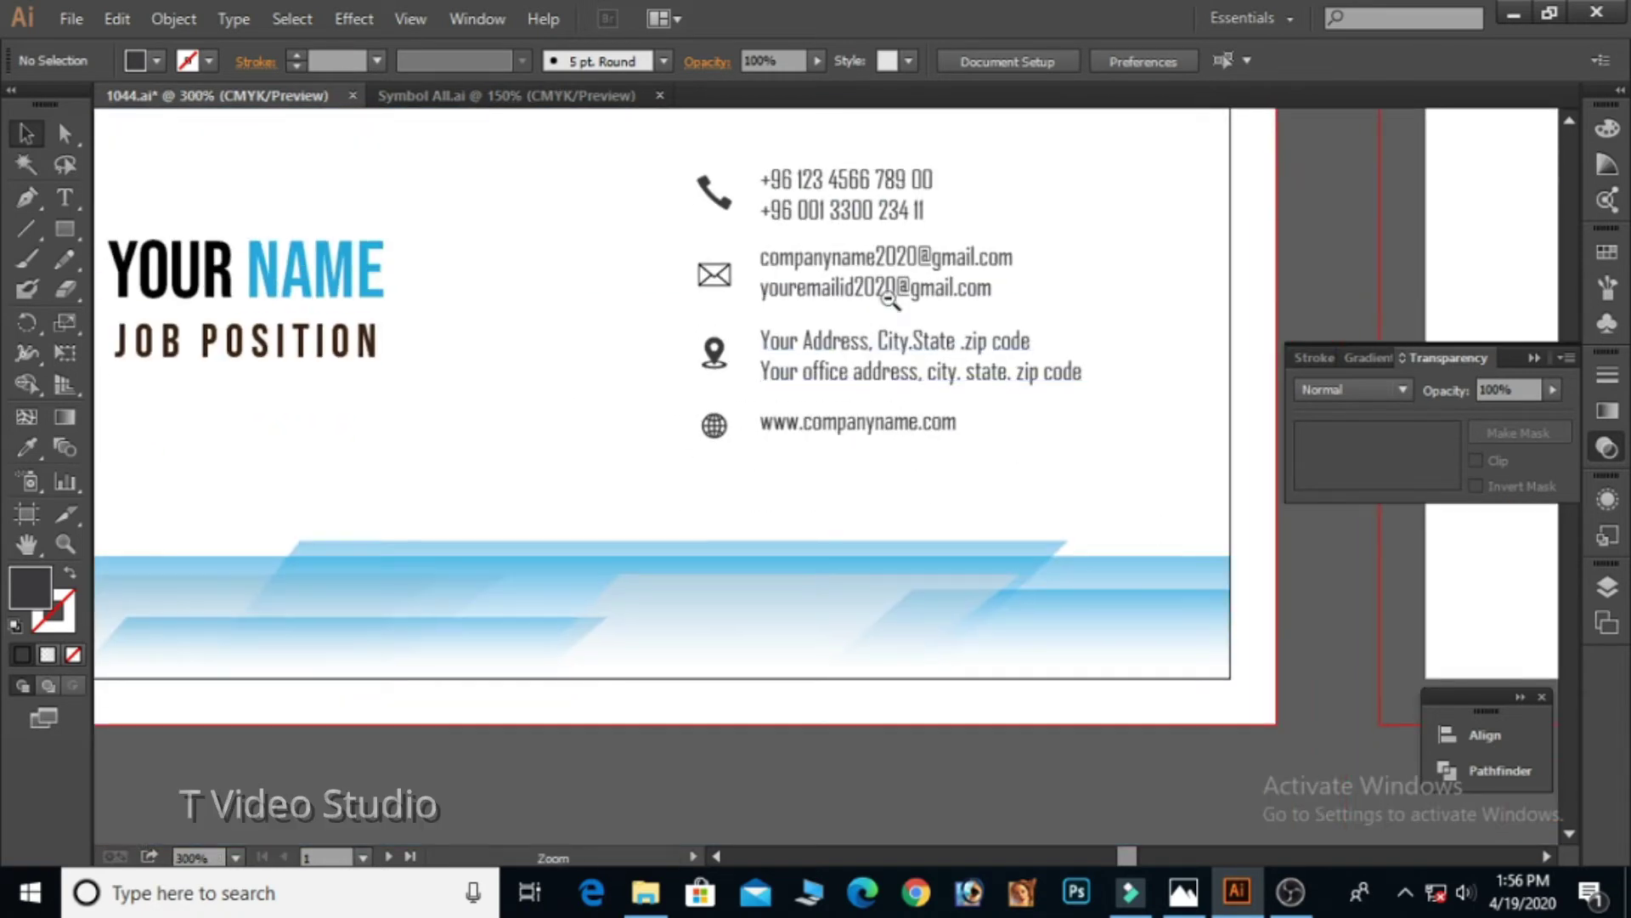
ctrl+alt+click(892, 297)
ctrl+alt+click(897, 484)
drag(837, 529, 832, 409)
drag(666, 269, 837, 416)
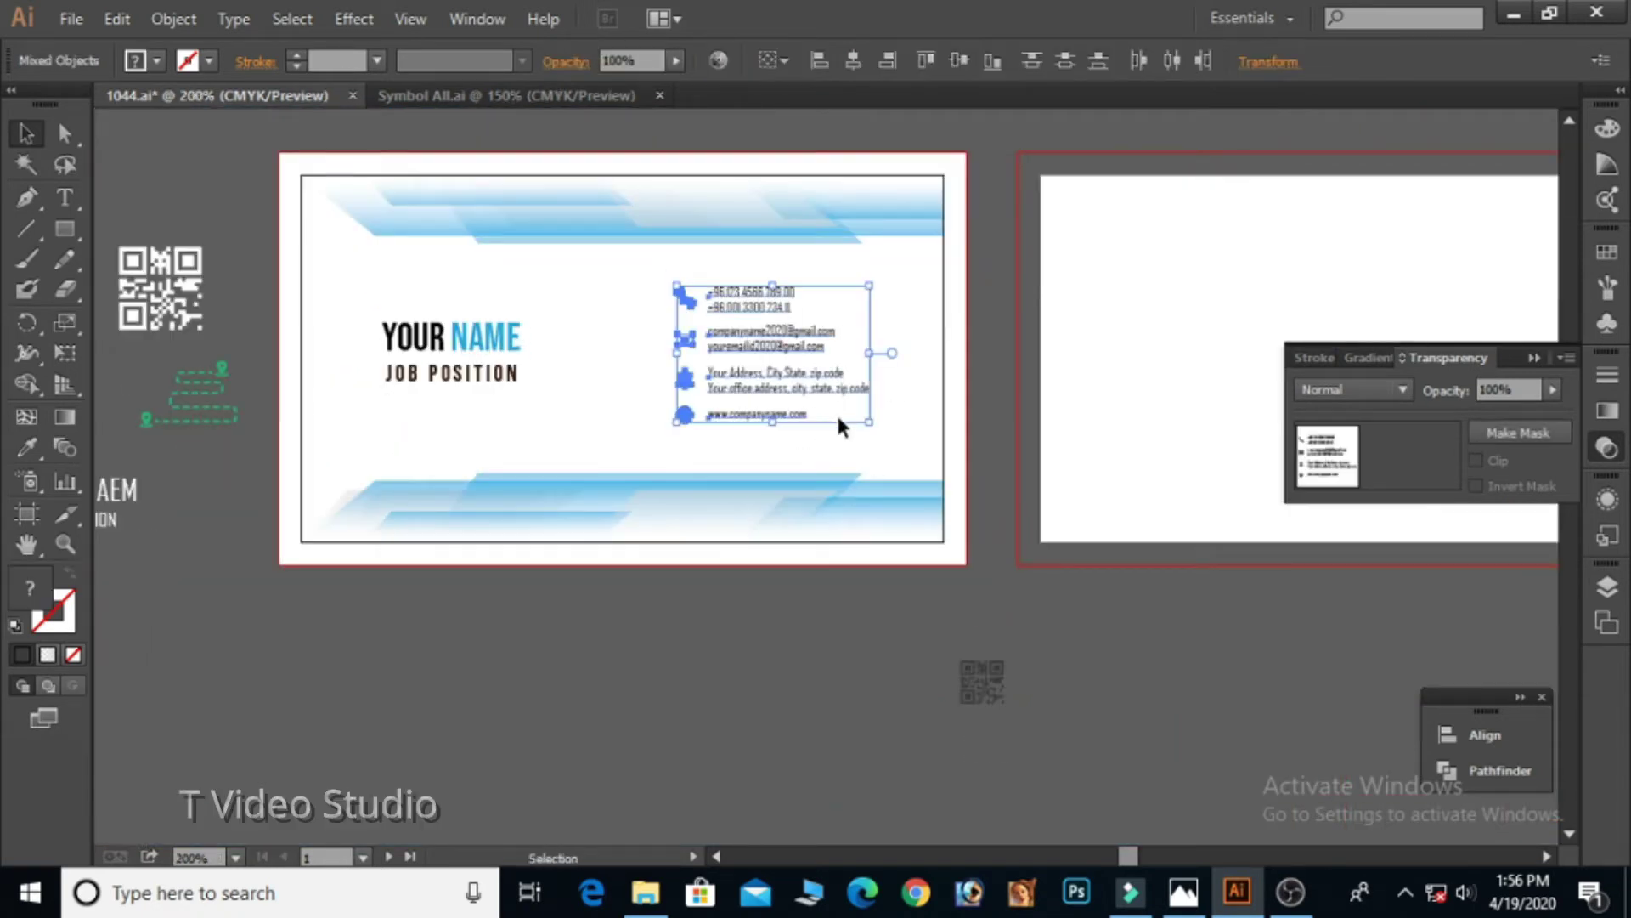
key(Right)
key(Right)
key(Right)
key(Right)
key(Right)
key(Right)
key(Right)
key(Right)
key(Right)
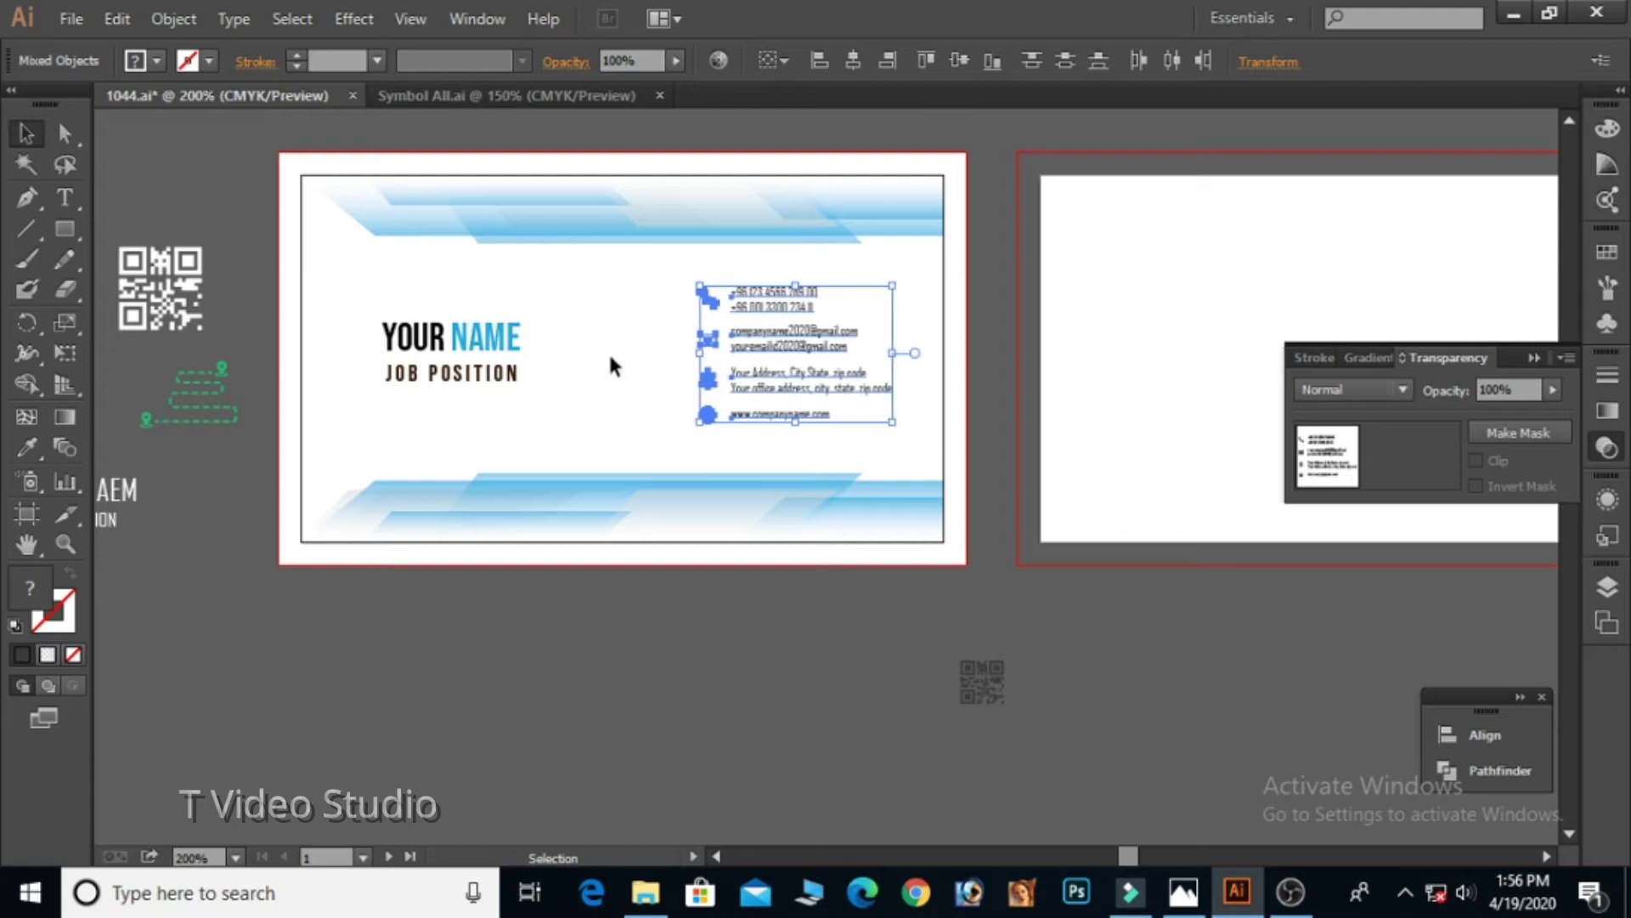
Step: Nudge the name and job position text toward the first card's left edge, and shift the contact details block slightly left
click(490, 382)
key(Left)
key(Left)
key(Left)
key(Left)
key(Left)
key(Left)
key(Left)
key(Left)
click(559, 394)
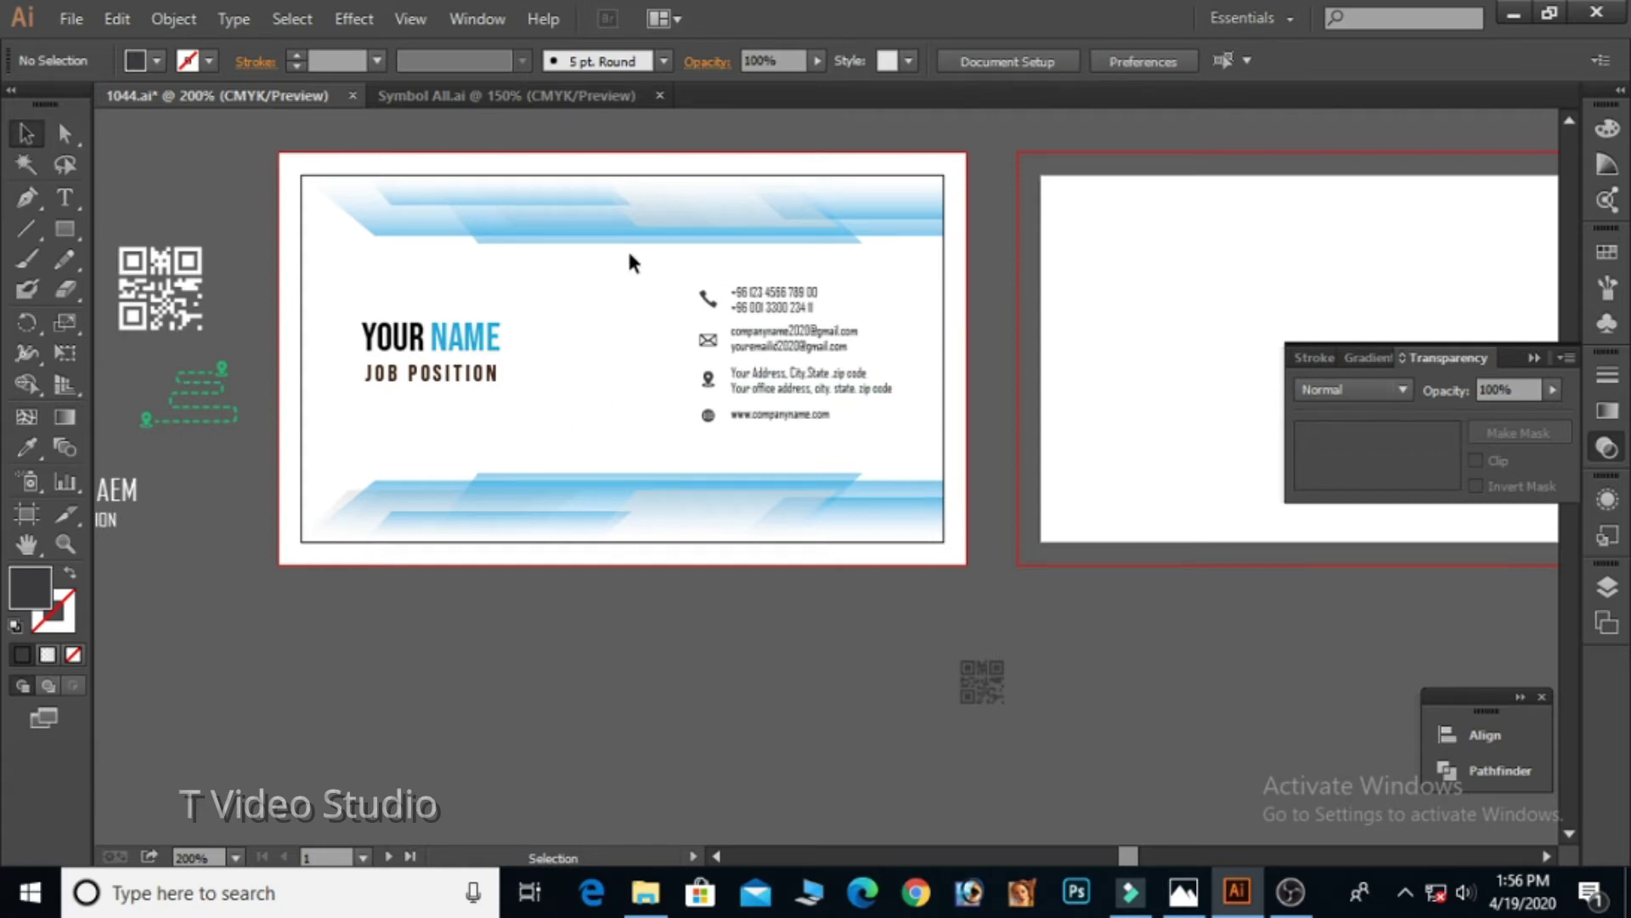
drag(628, 256, 775, 420)
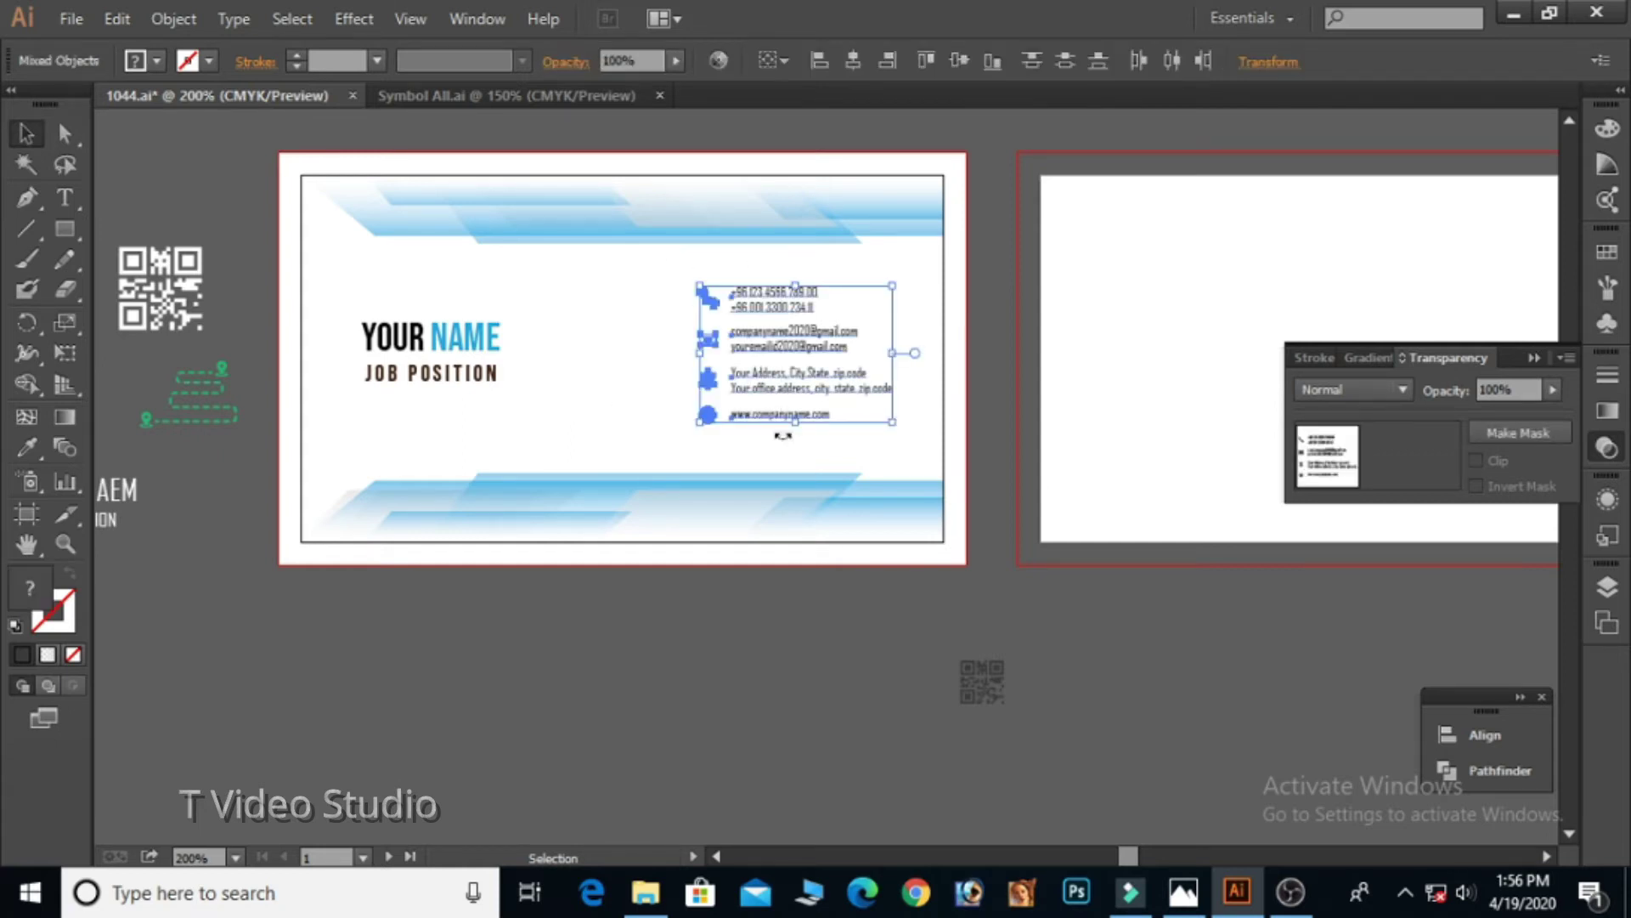
click(542, 370)
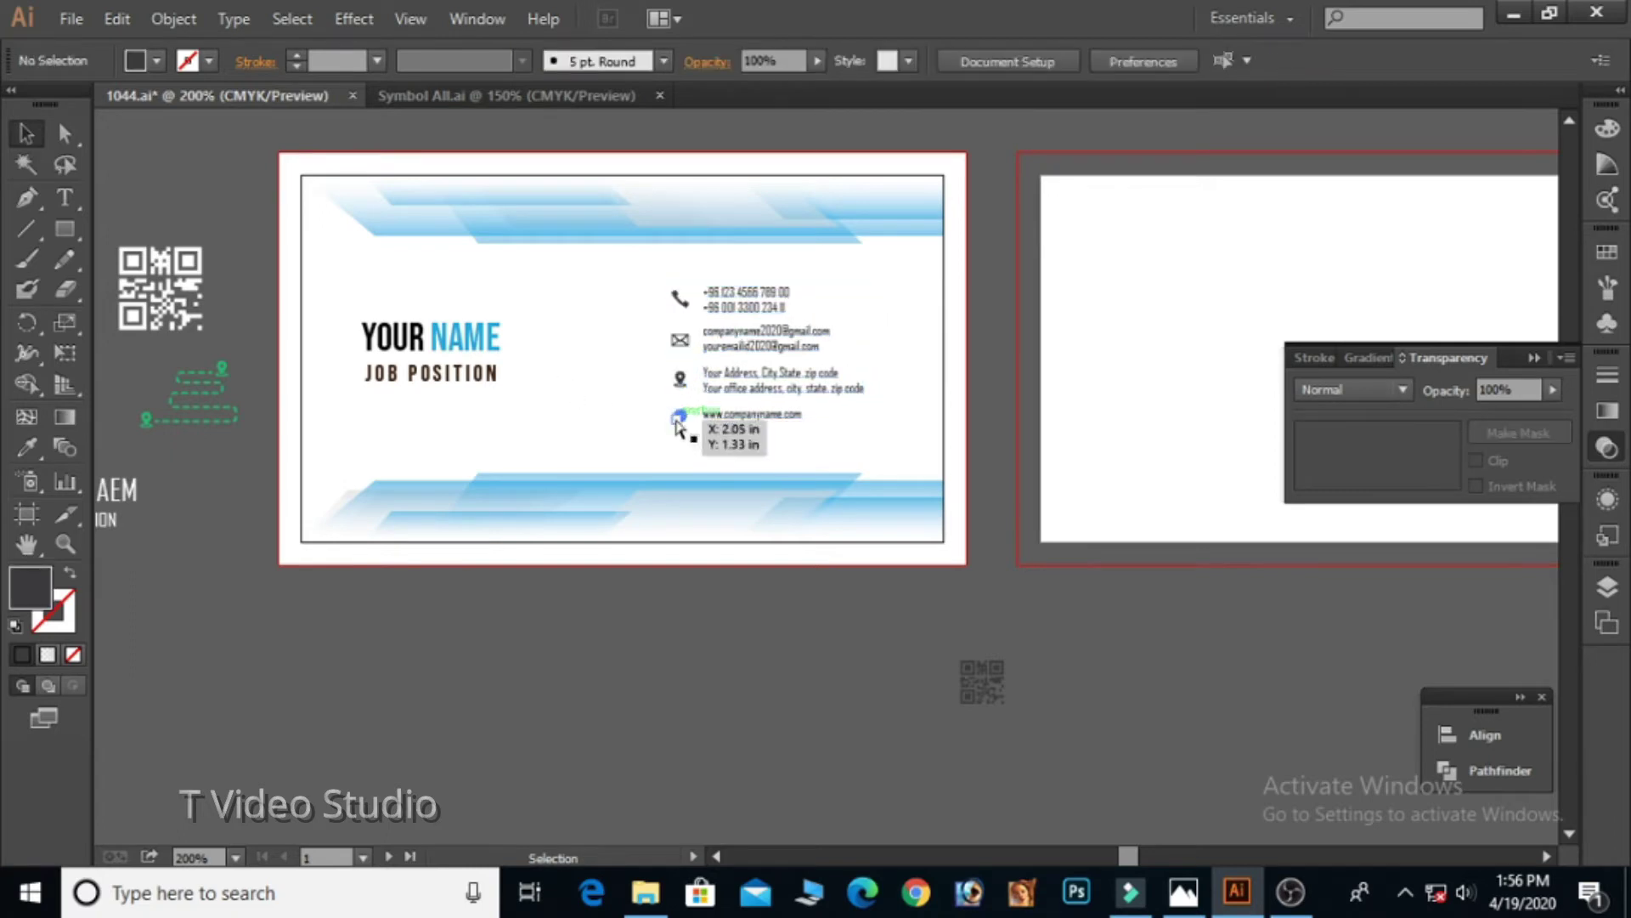
Step: Place the dark QR code in the first card's lower-right area, just above the footer shapes, and save the file
drag(597, 417, 639, 402)
drag(1017, 672, 943, 427)
click(1005, 663)
click(74, 19)
click(146, 223)
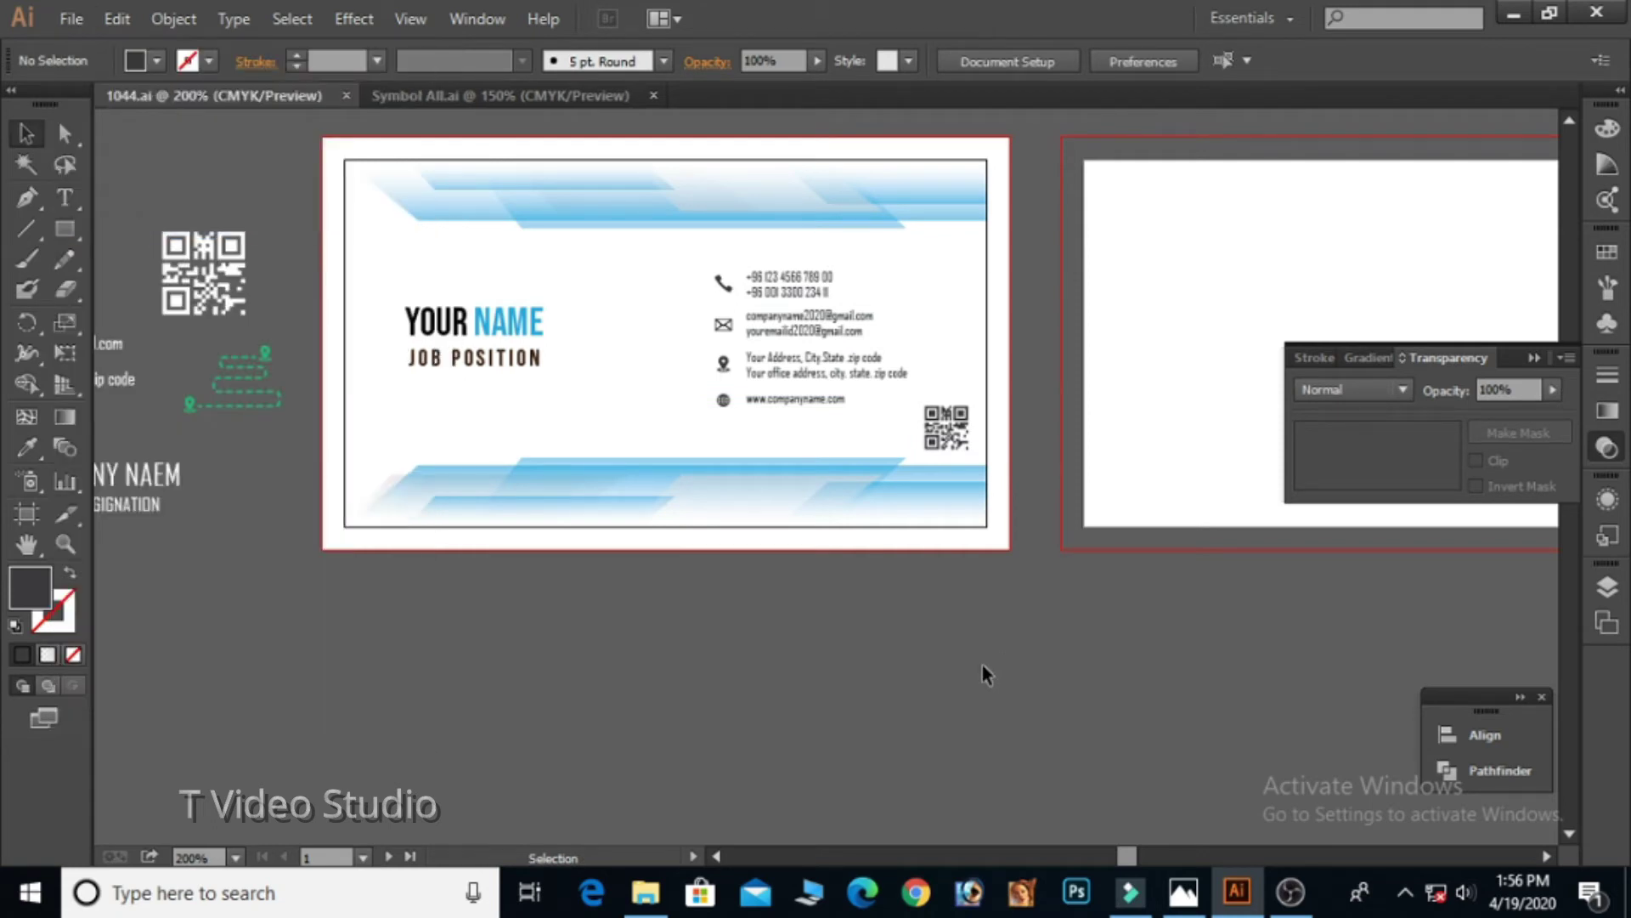
Step: Move the white company name and designation text onto the second card, near its centre
drag(423, 524, 606, 535)
drag(327, 486, 1462, 252)
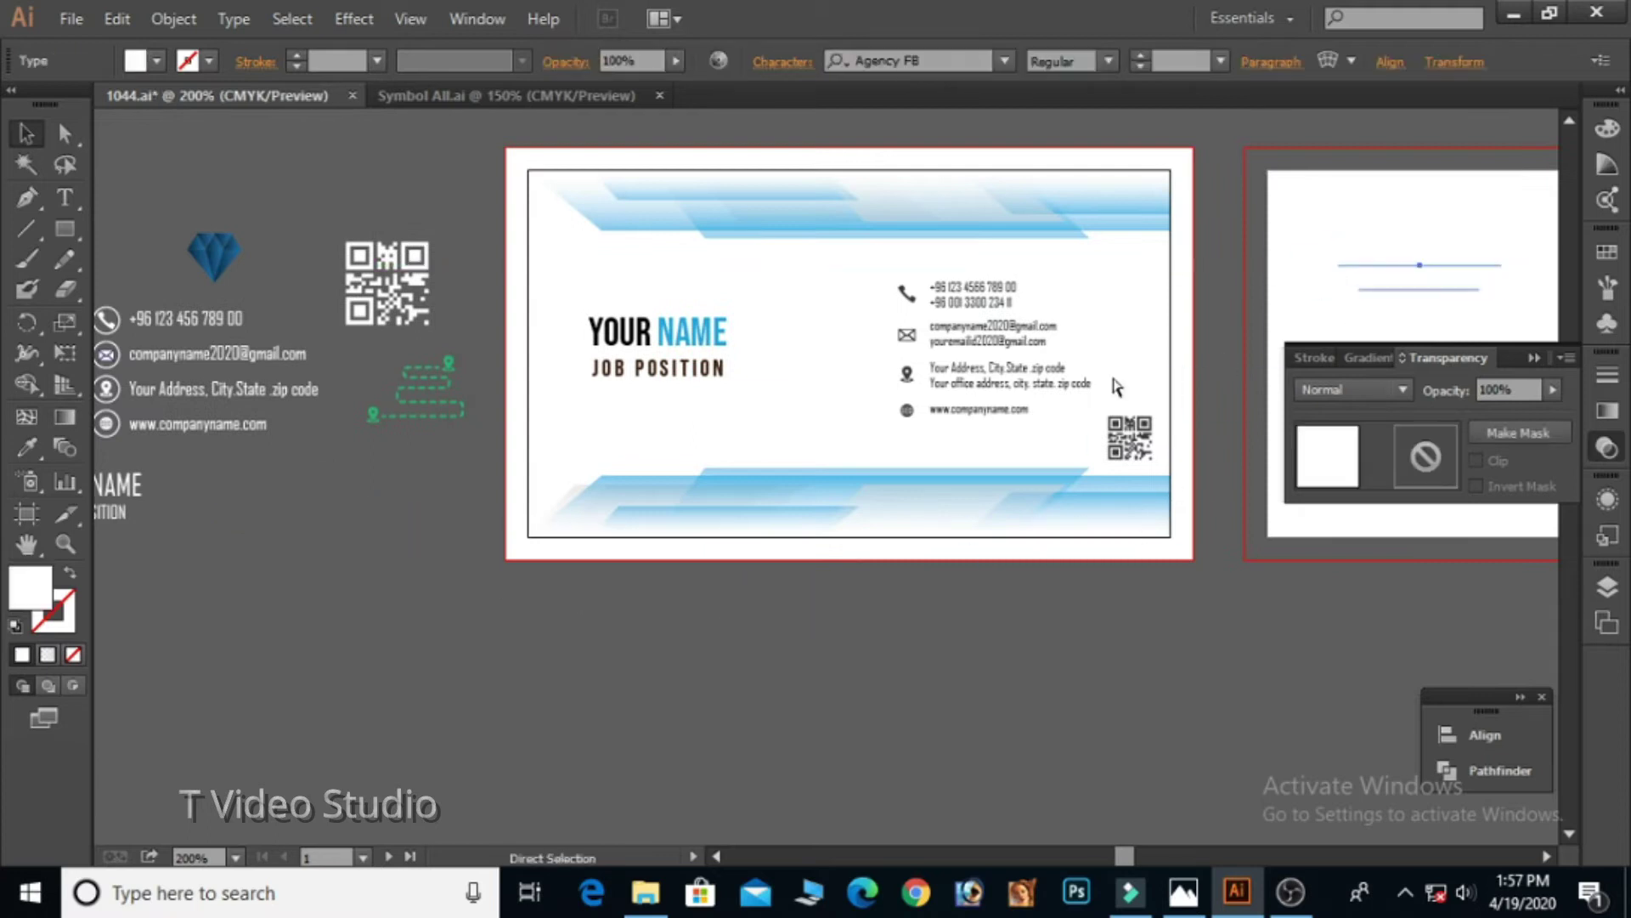
drag(1123, 406, 716, 390)
drag(1027, 226, 1221, 299)
Step: Set the font of the company name and designation text to Bebas Neue Regular
click(902, 61)
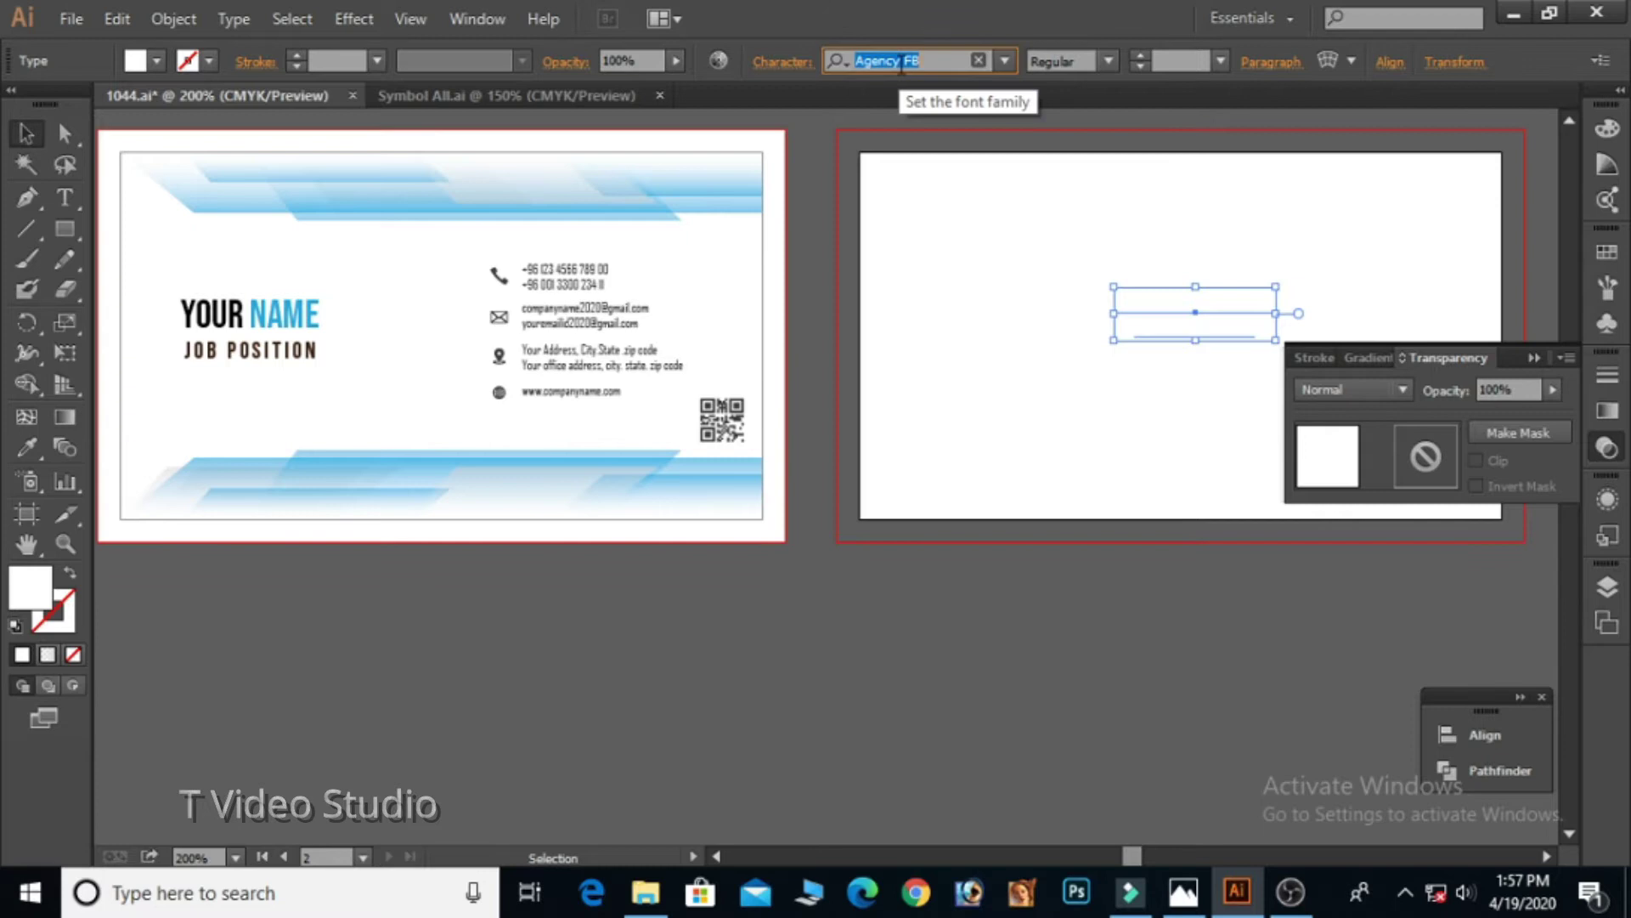
text(b)
key(Down)
key(Down)
key(Down)
key(Return)
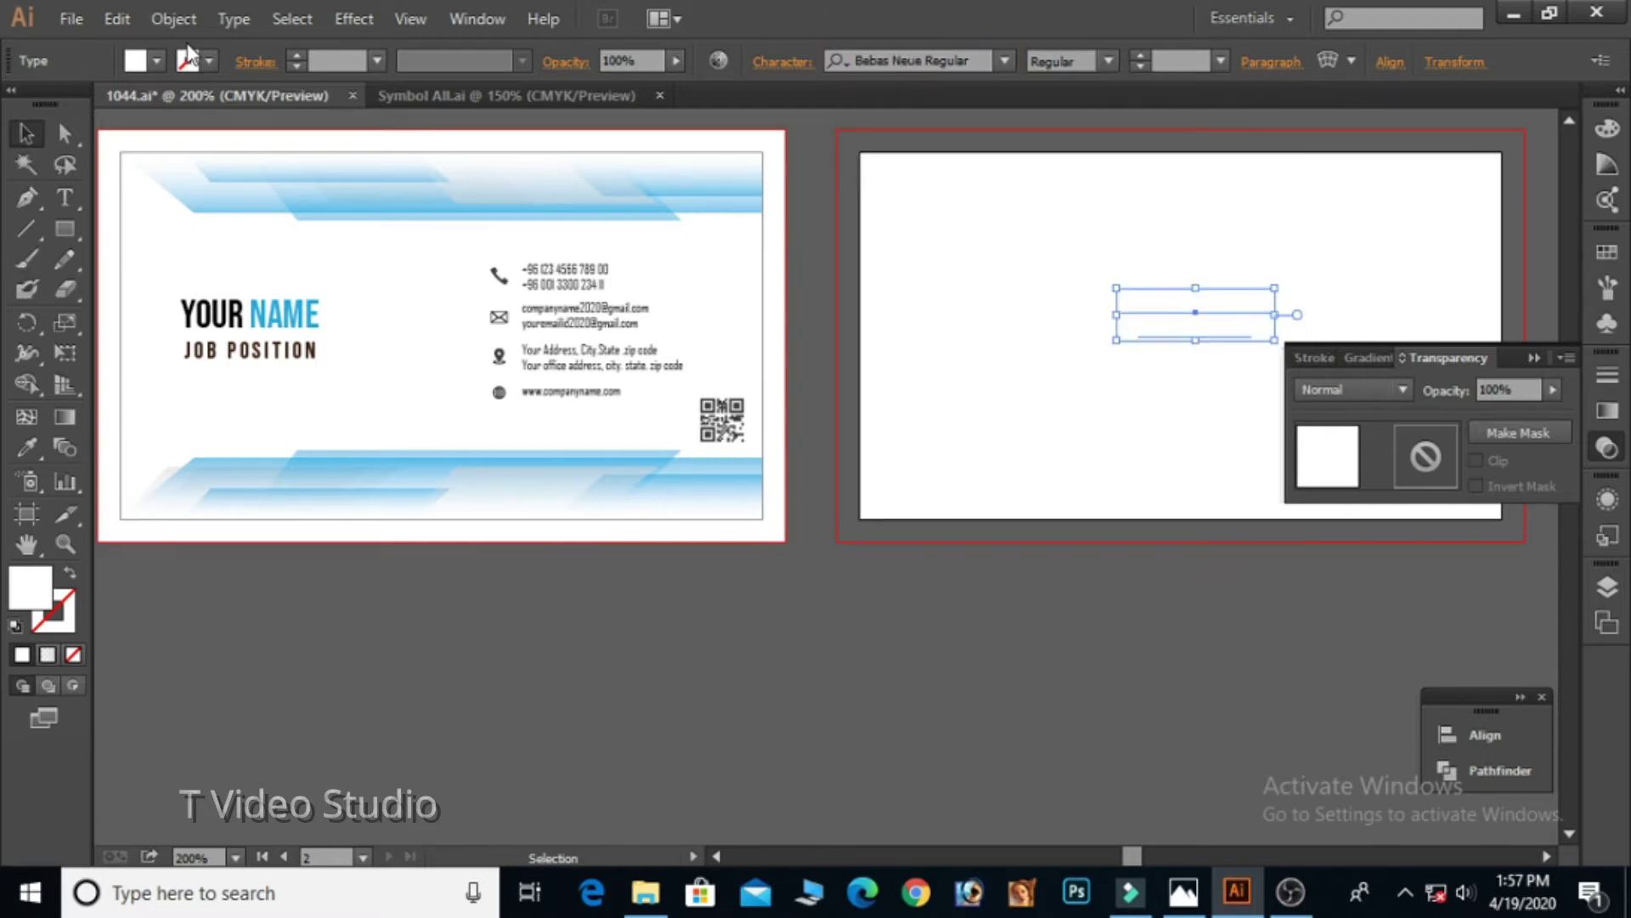
Step: Try a dark blue fill on the company name and designation text
click(159, 64)
click(233, 121)
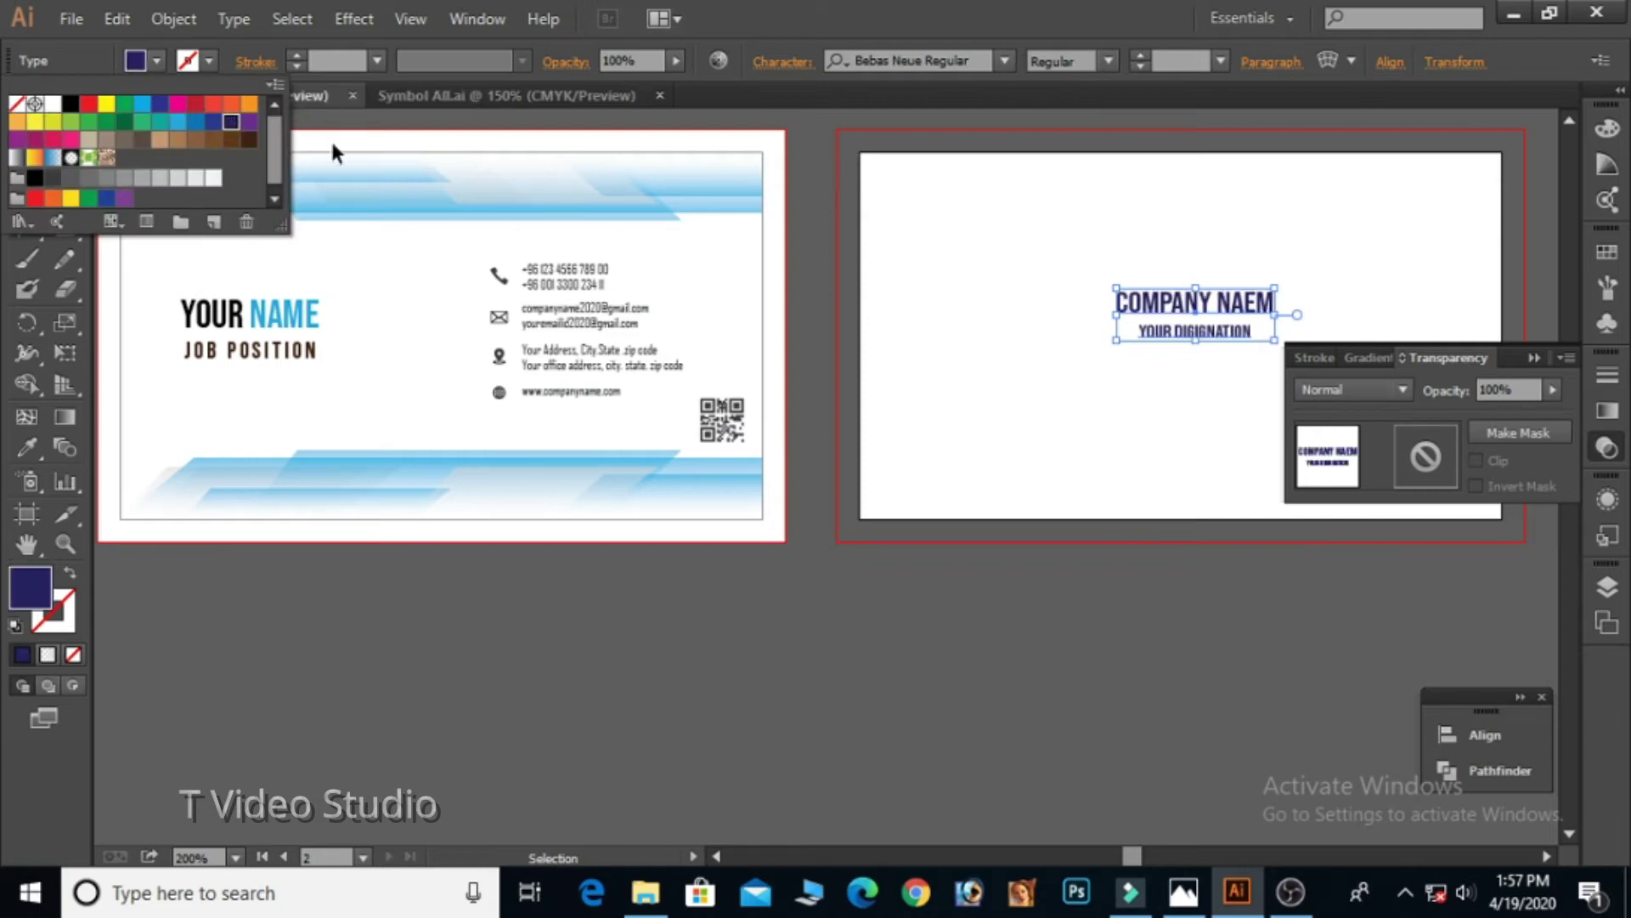
click(1171, 330)
click(1130, 428)
Step: Fill the company name and designation text on the second card with black
click(1201, 330)
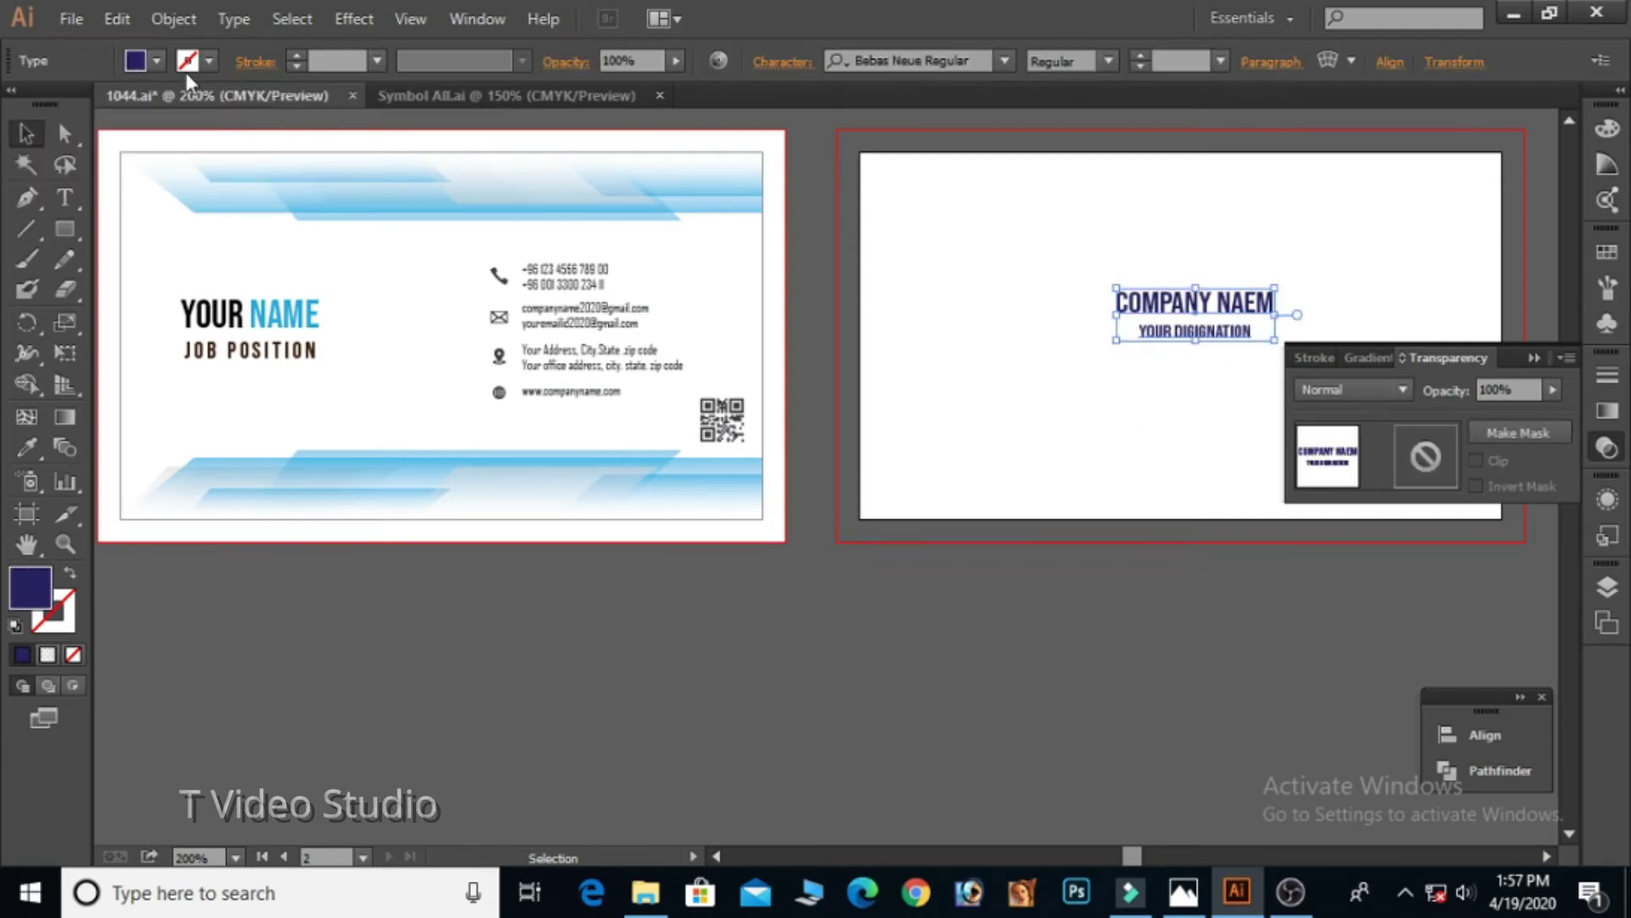
click(157, 62)
click(71, 104)
click(1247, 342)
Step: Recolour only the word "NAEM" in the company name light blue
double_click(1233, 302)
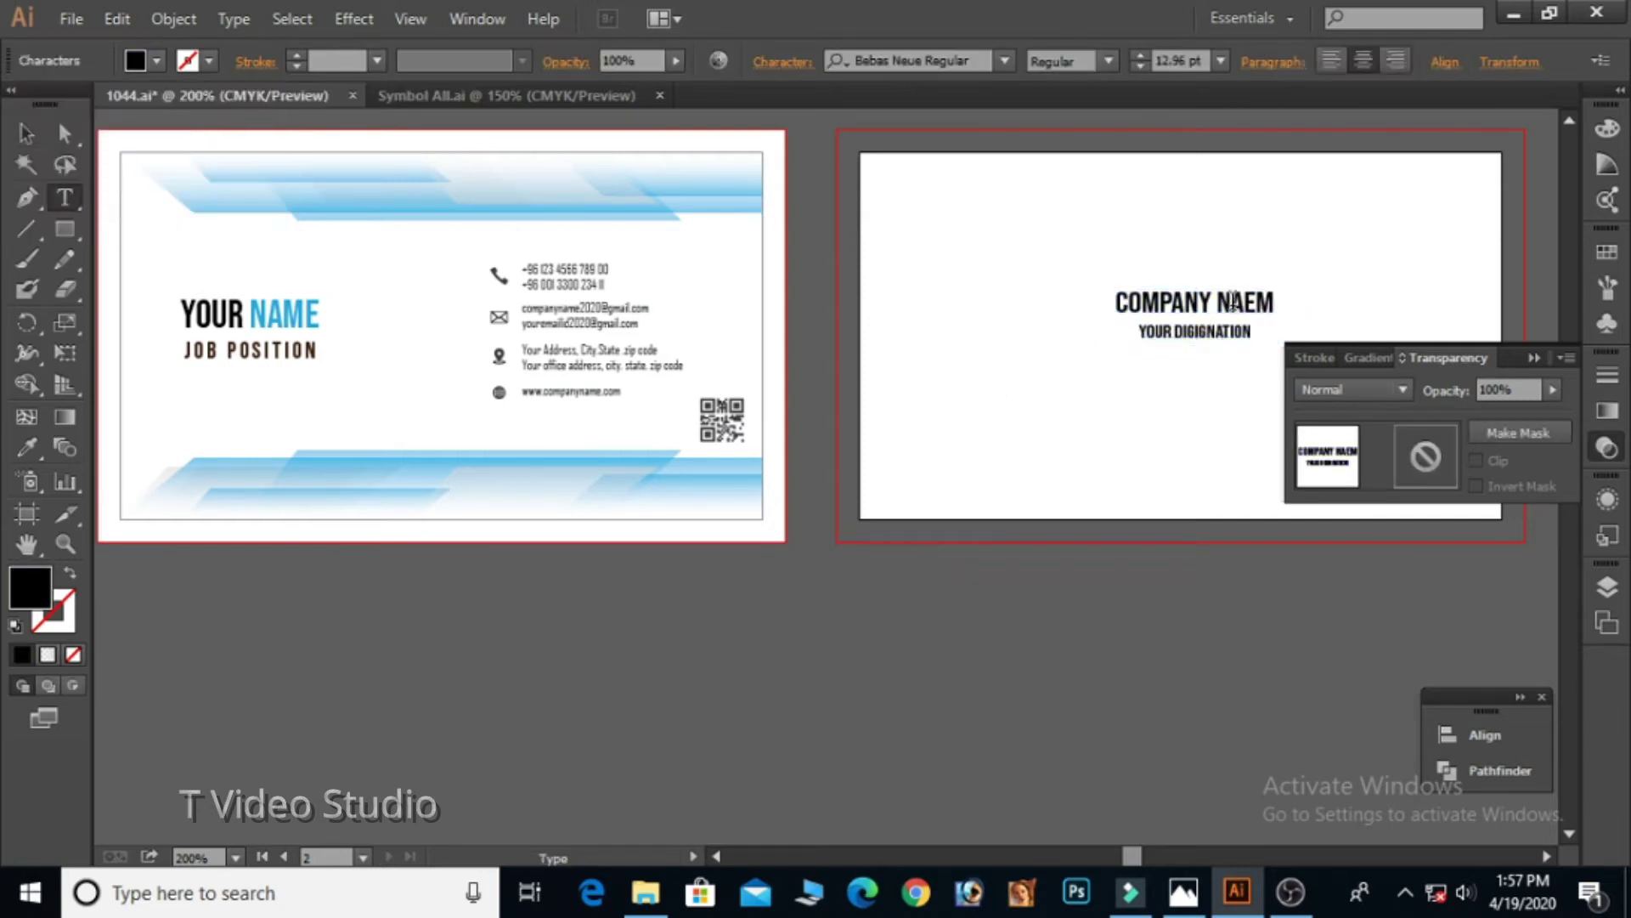
drag(1217, 302, 1275, 302)
click(157, 61)
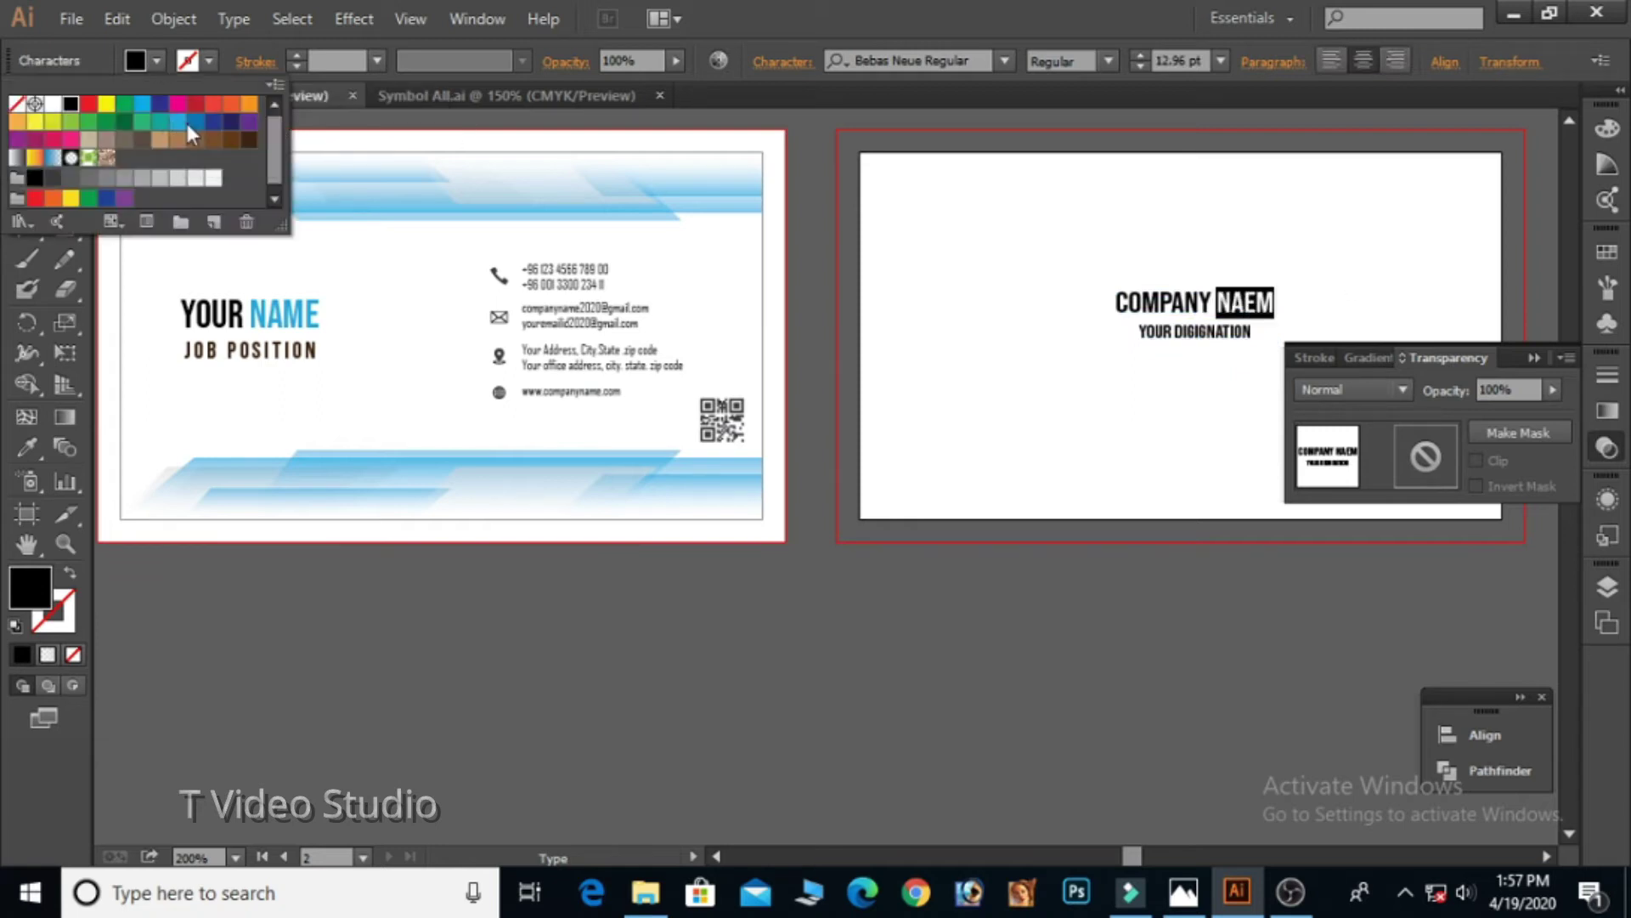
click(178, 124)
click(1254, 316)
Step: Reduce the "YOUR DIGIGNATION" line to 6 pt and set its tracking to 180
triple_click(1212, 331)
click(1138, 67)
click(1138, 66)
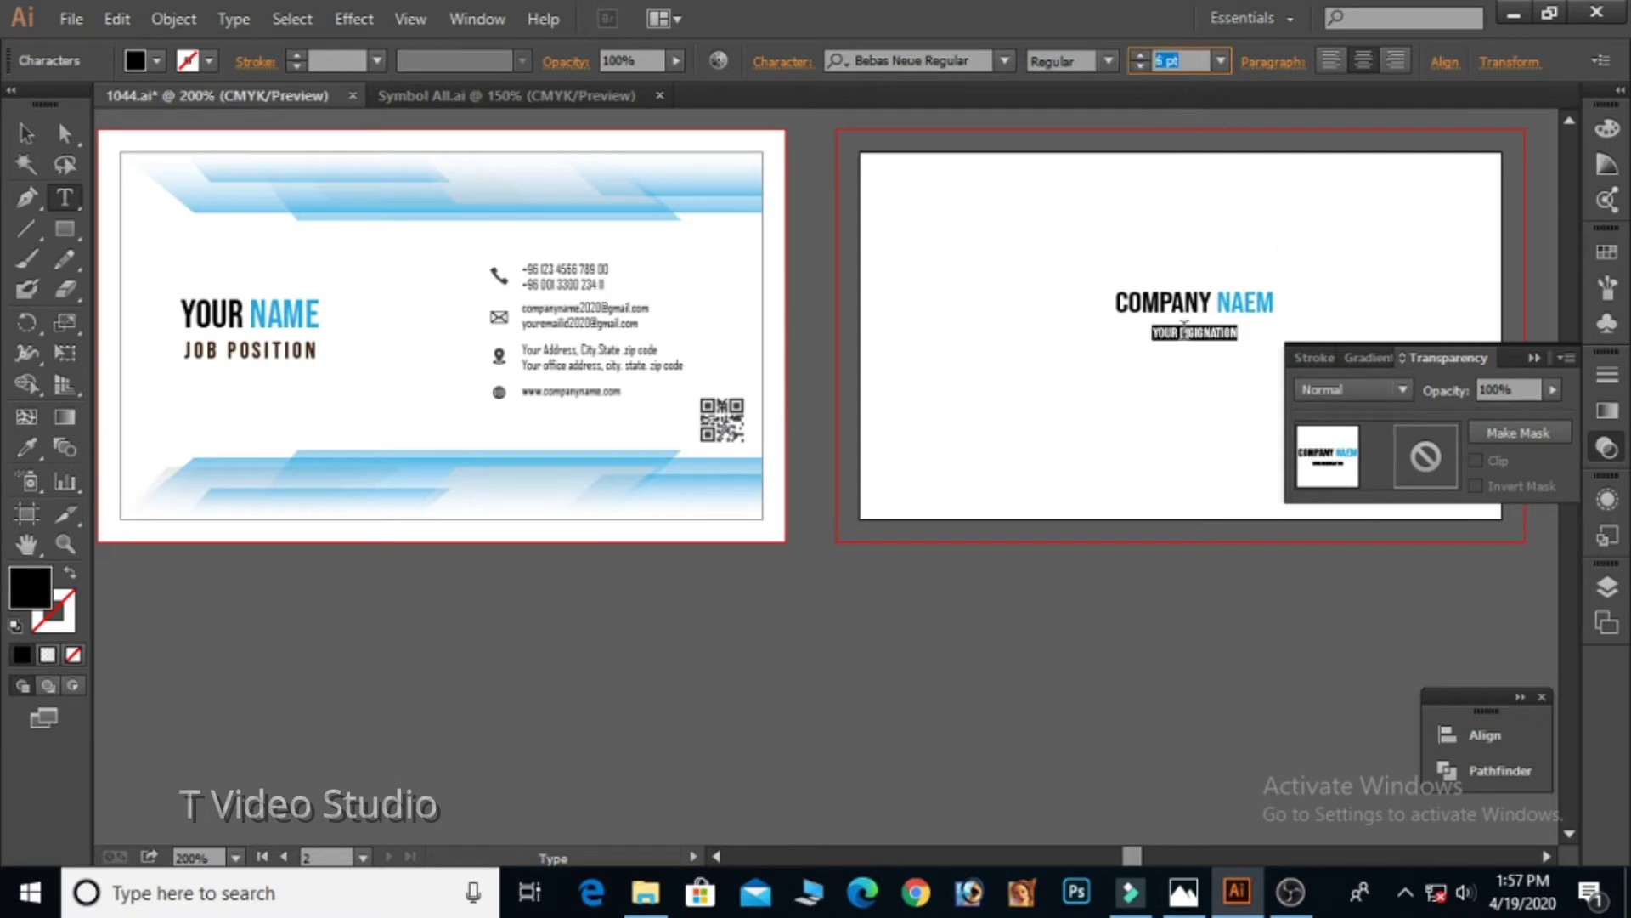
click(767, 64)
click(764, 248)
text(18)
key(Return)
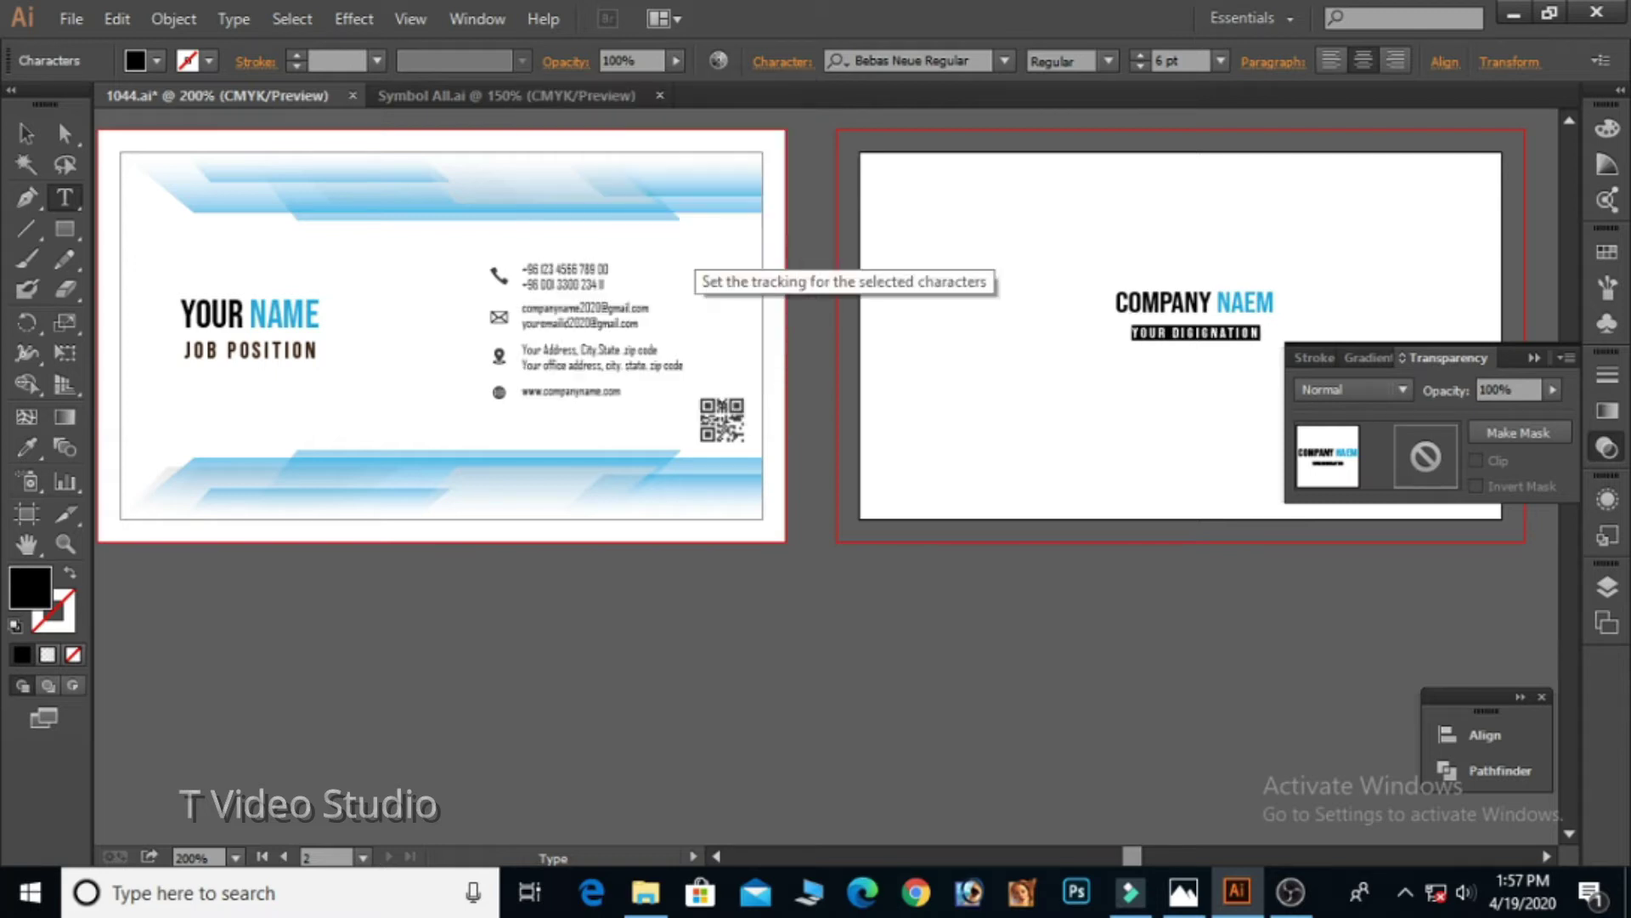
Step: Increase the tracking of the "YOUR DIGIGNATION" line to 289 to match the company name's width
click(782, 68)
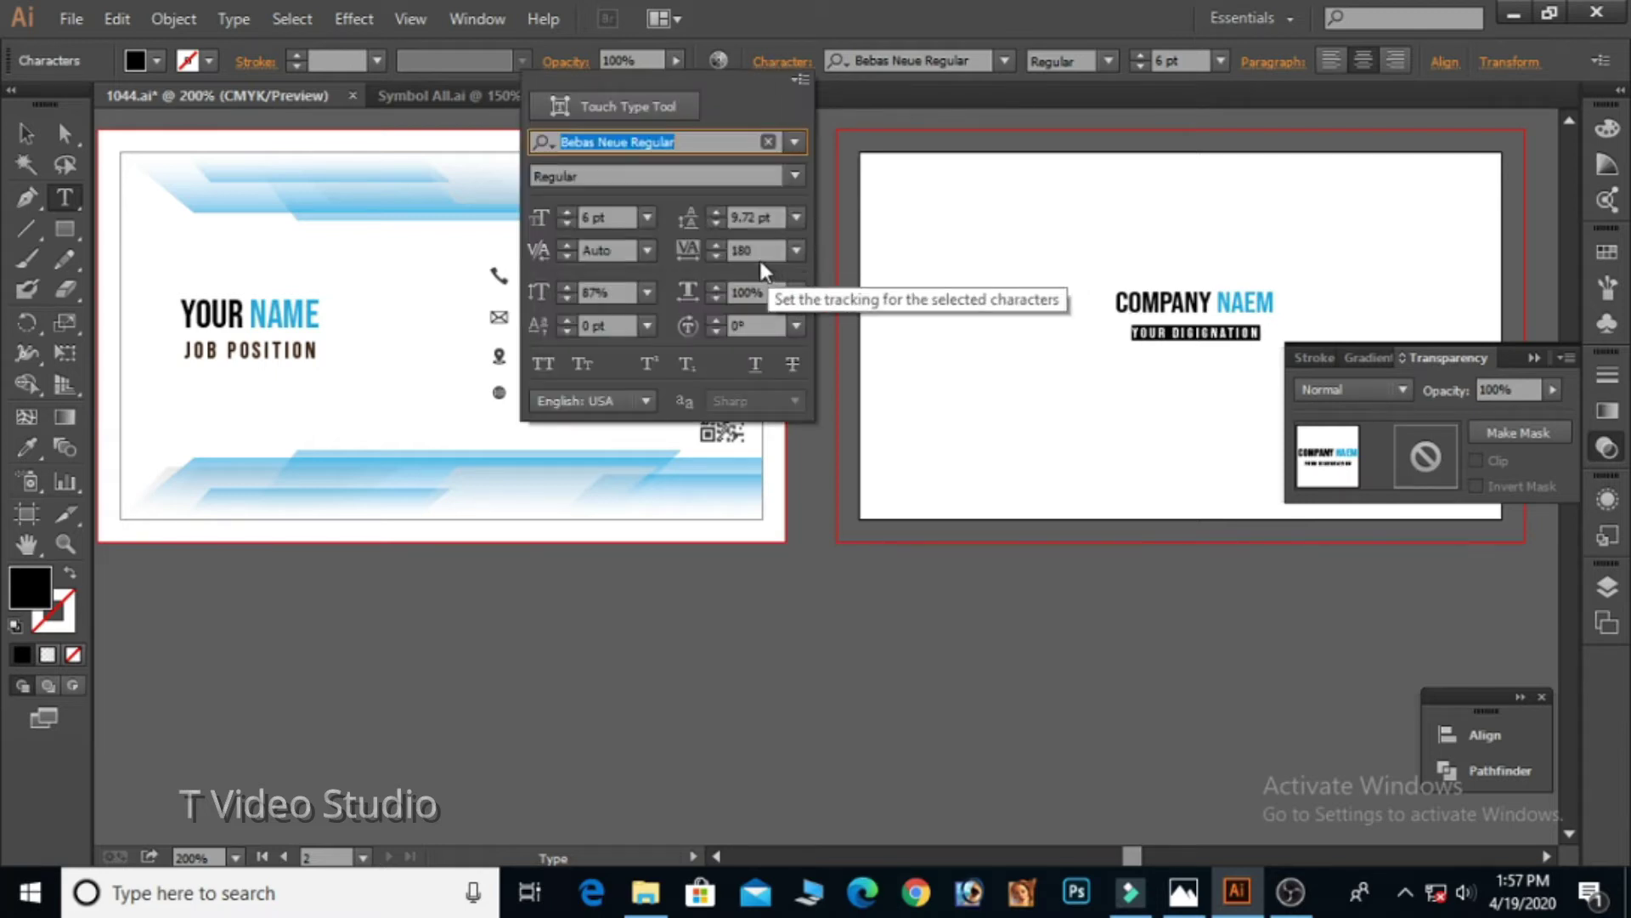
drag(766, 252, 650, 253)
key(Up)
key(Up)
key(Up)
key(Up)
key(Up)
key(Up)
key(Up)
key(Up)
key(Up)
key(Up)
key(Up)
key(Up)
key(Up)
key(Up)
key(Up)
key(Up)
key(Up)
key(Up)
key(Up)
key(Up)
key(Up)
key(Up)
key(Up)
key(Up)
key(Up)
key(Up)
key(Up)
key(Up)
key(Up)
key(Up)
key(Up)
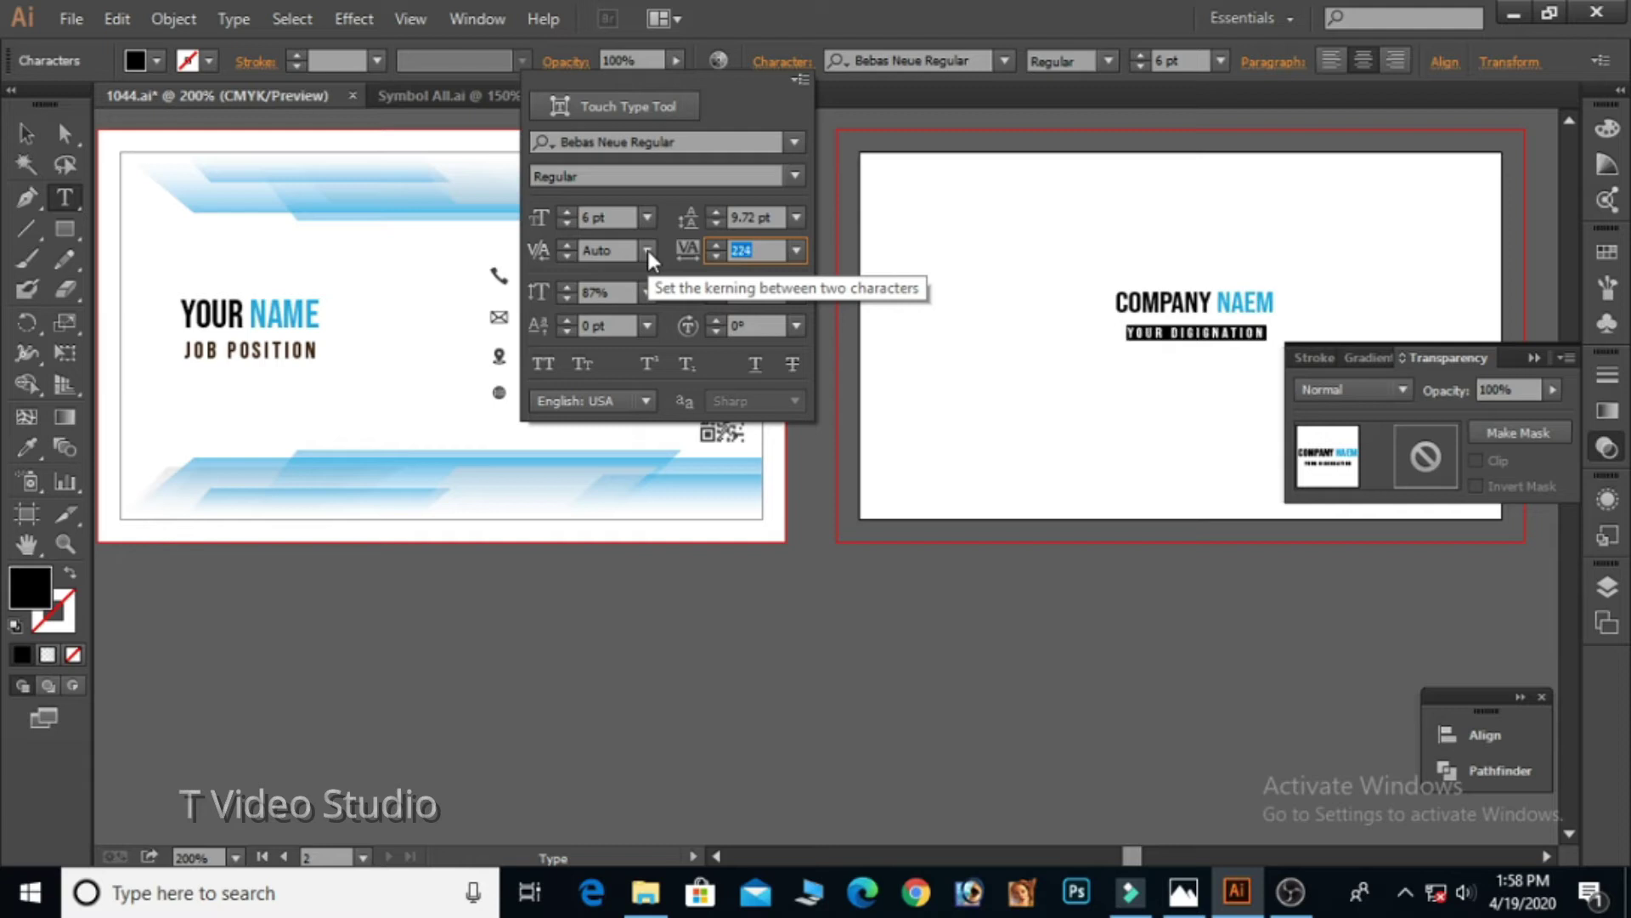
key(Up)
key(Up)
key(Up)
key(Up)
key(Up)
key(Up)
key(Up)
key(Up)
key(Up)
key(Up)
key(Up)
key(Up)
key(Up)
key(Up)
key(Up)
key(Up)
key(Up)
key(Up)
key(Up)
key(Up)
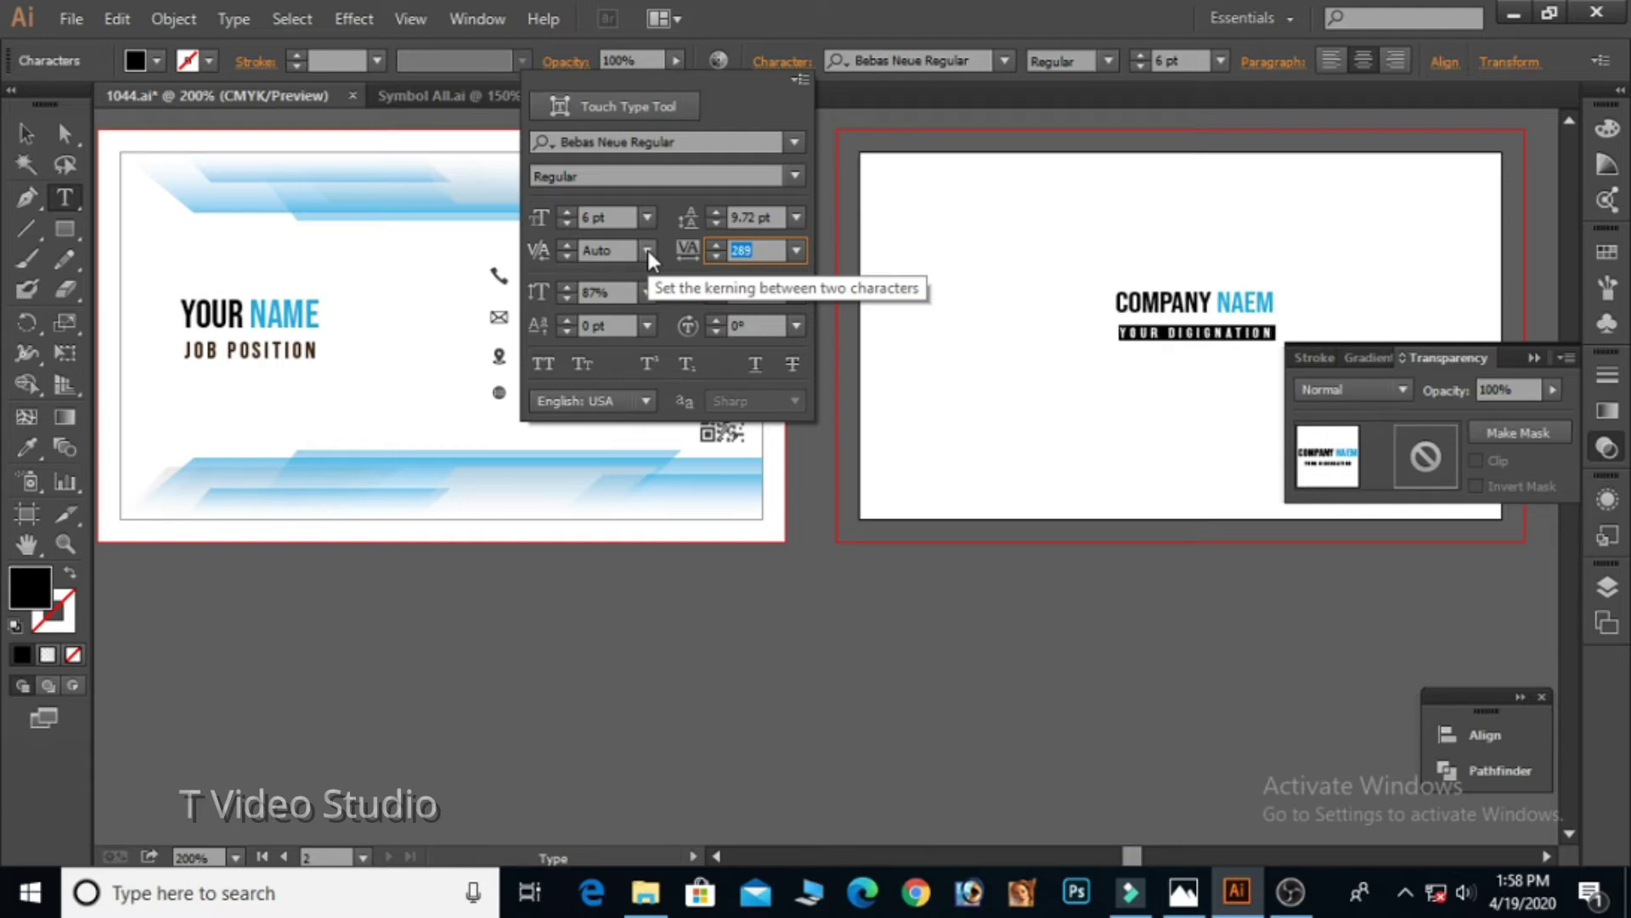
click(1207, 319)
key(Escape)
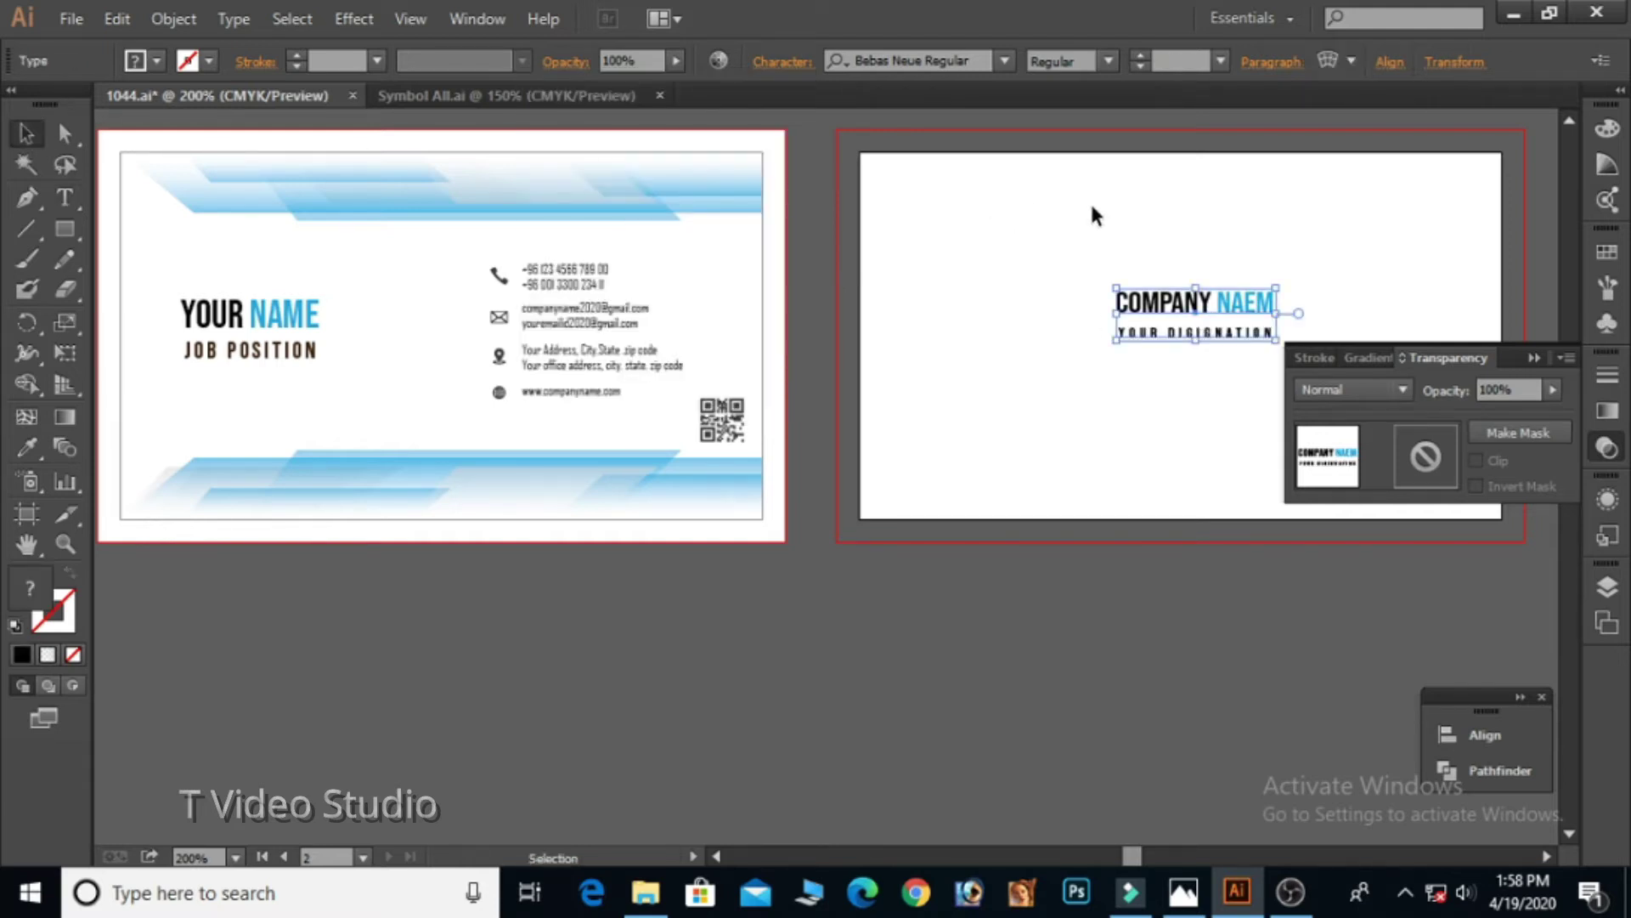
click(1407, 384)
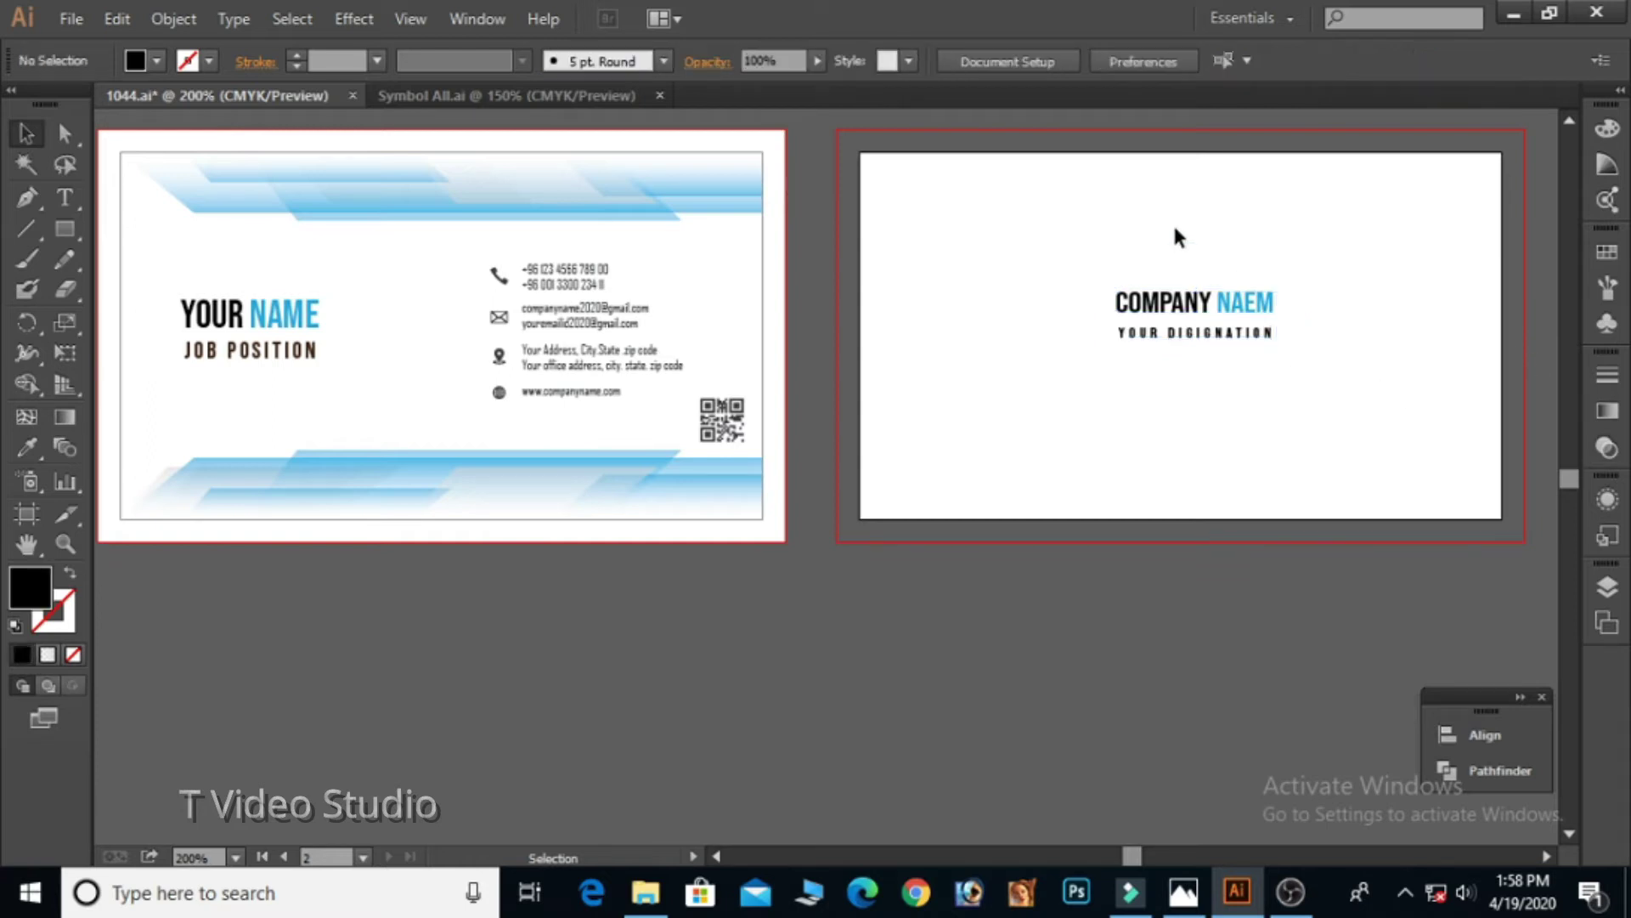
Step: Nudge the company name and designation text slightly left and down on the second card, and save the file
drag(1175, 228, 1299, 400)
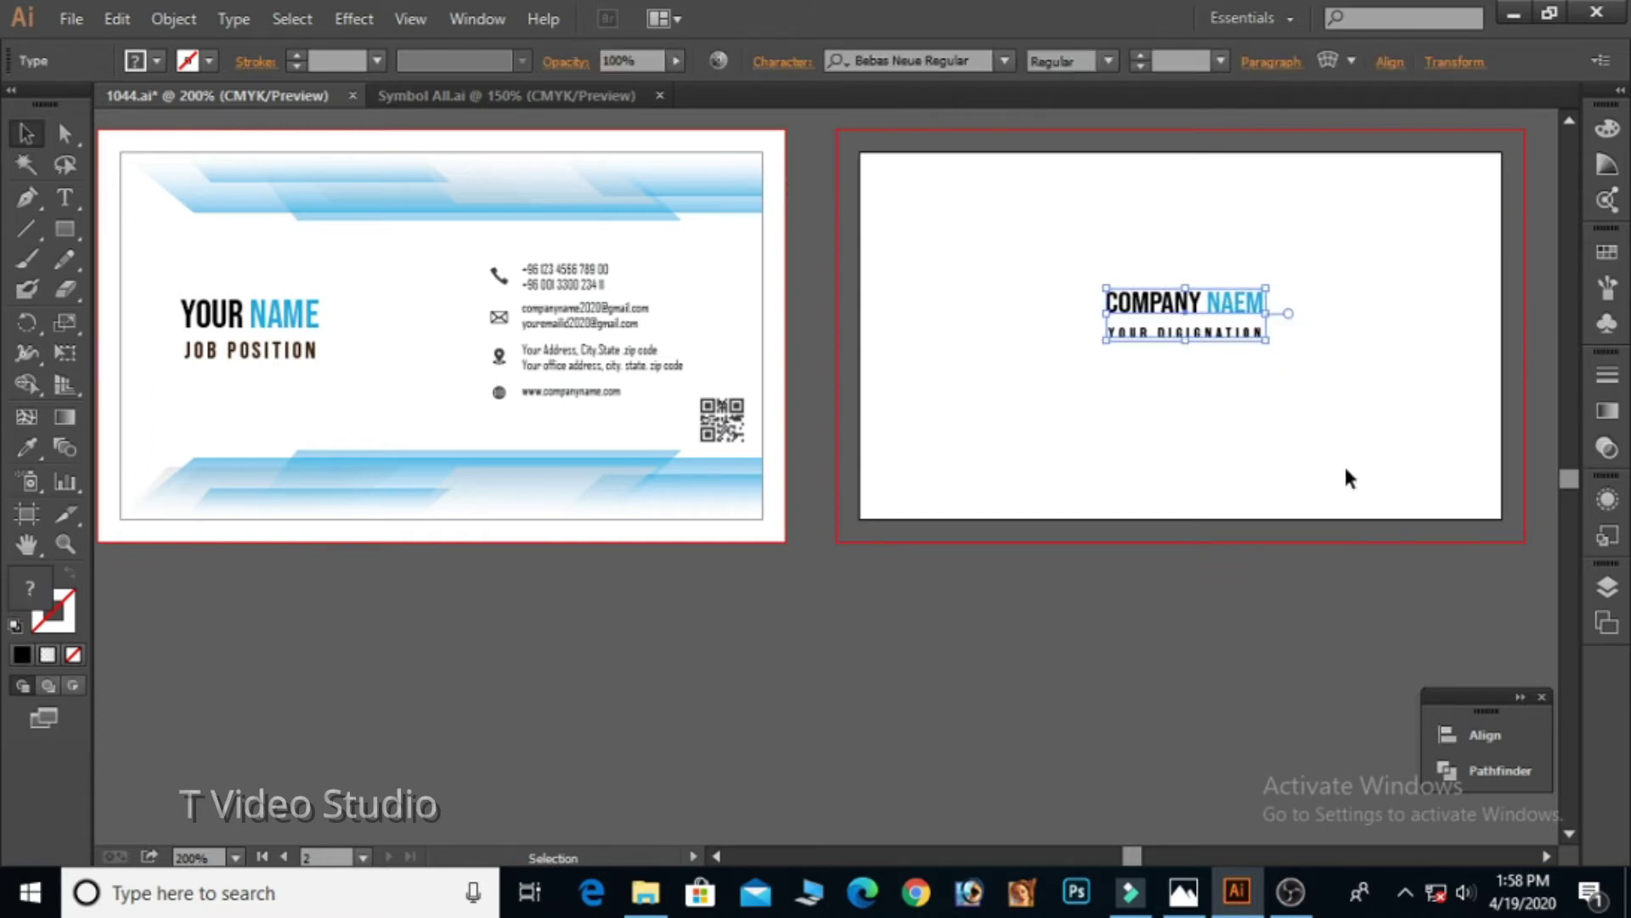
key(Up)
key(Down)
key(Down)
key(Down)
key(Left)
key(Left)
key(Right)
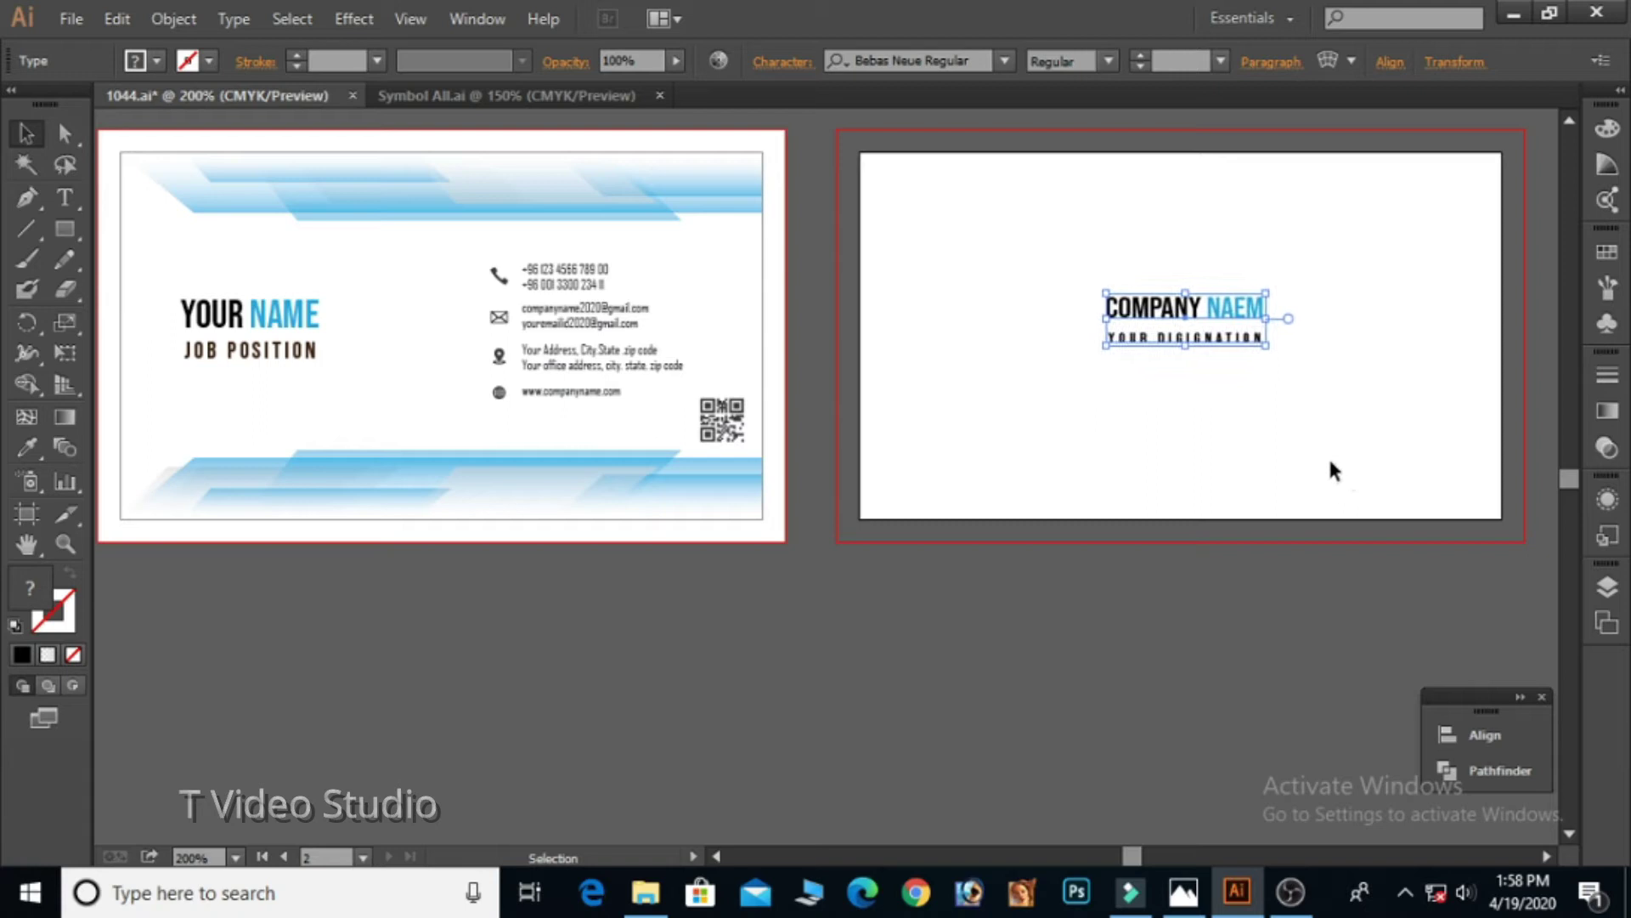
click(1324, 423)
key(a)
key(ctrl+s)
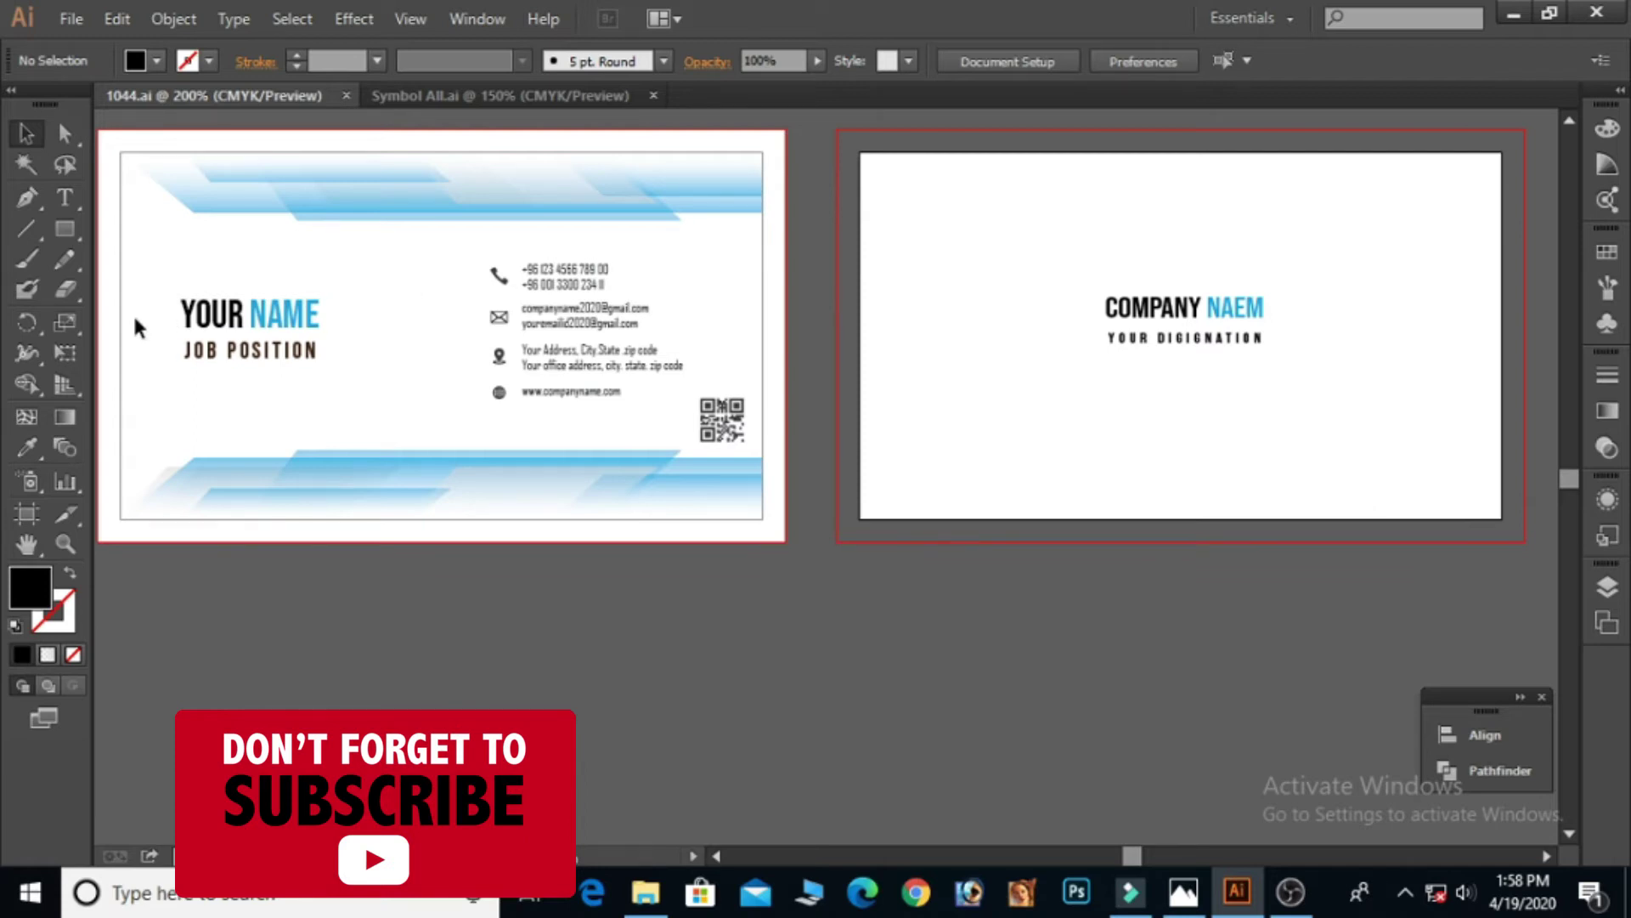
Step: Start a slanted black Pen tool shape from the second card's lower-left corner up to an edge below the company text
click(37, 204)
click(860, 518)
click(1052, 387)
click(1328, 395)
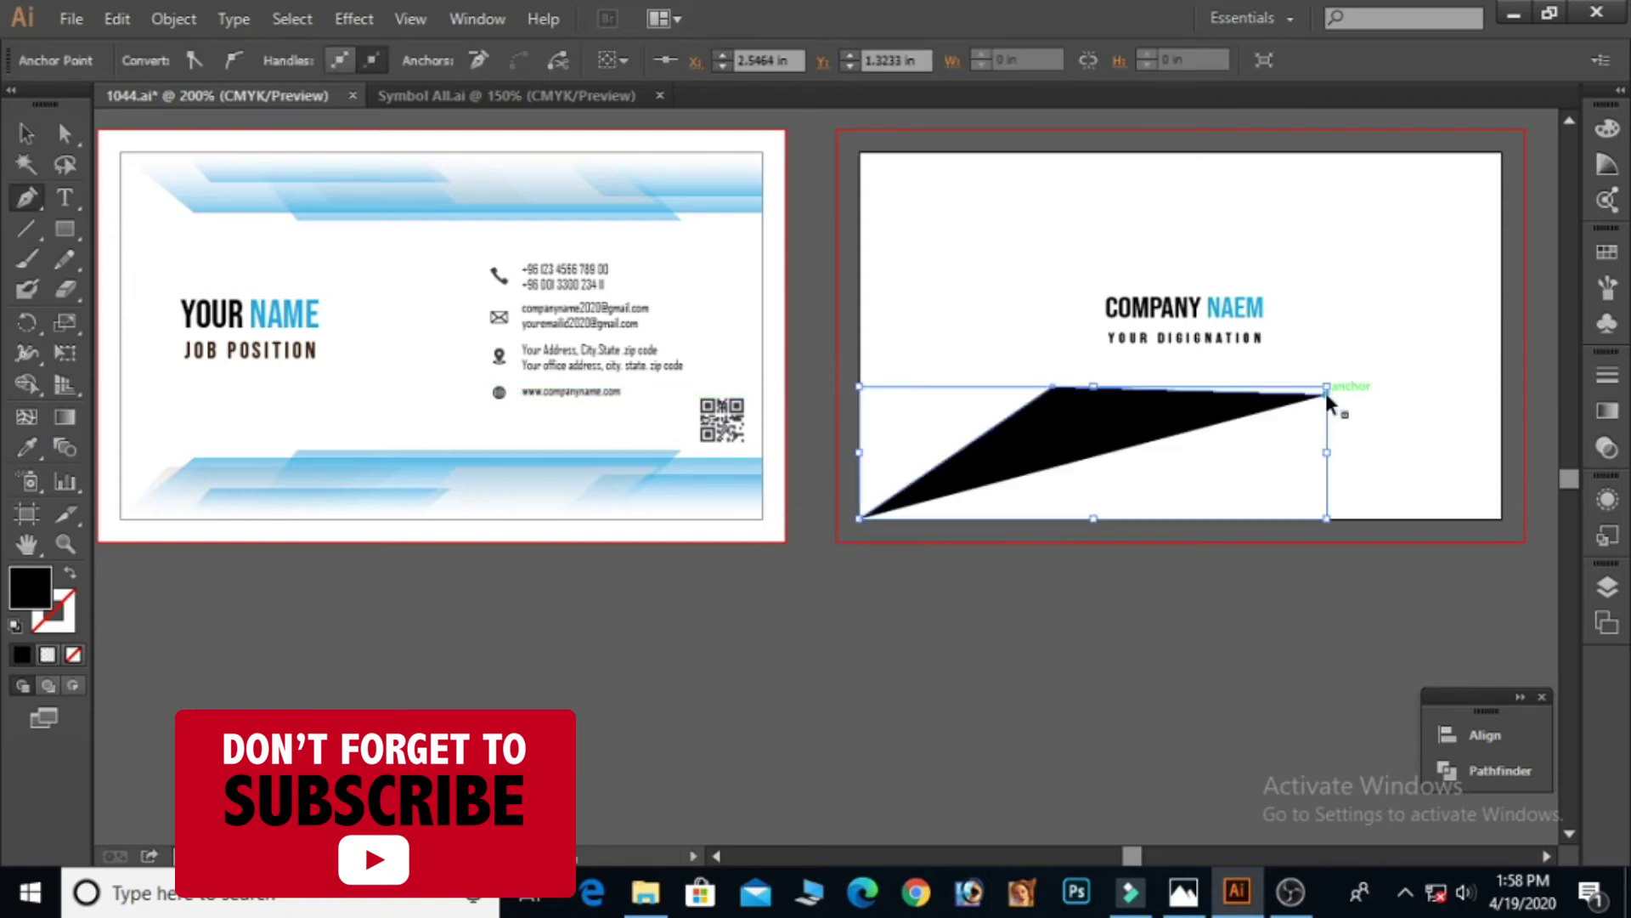